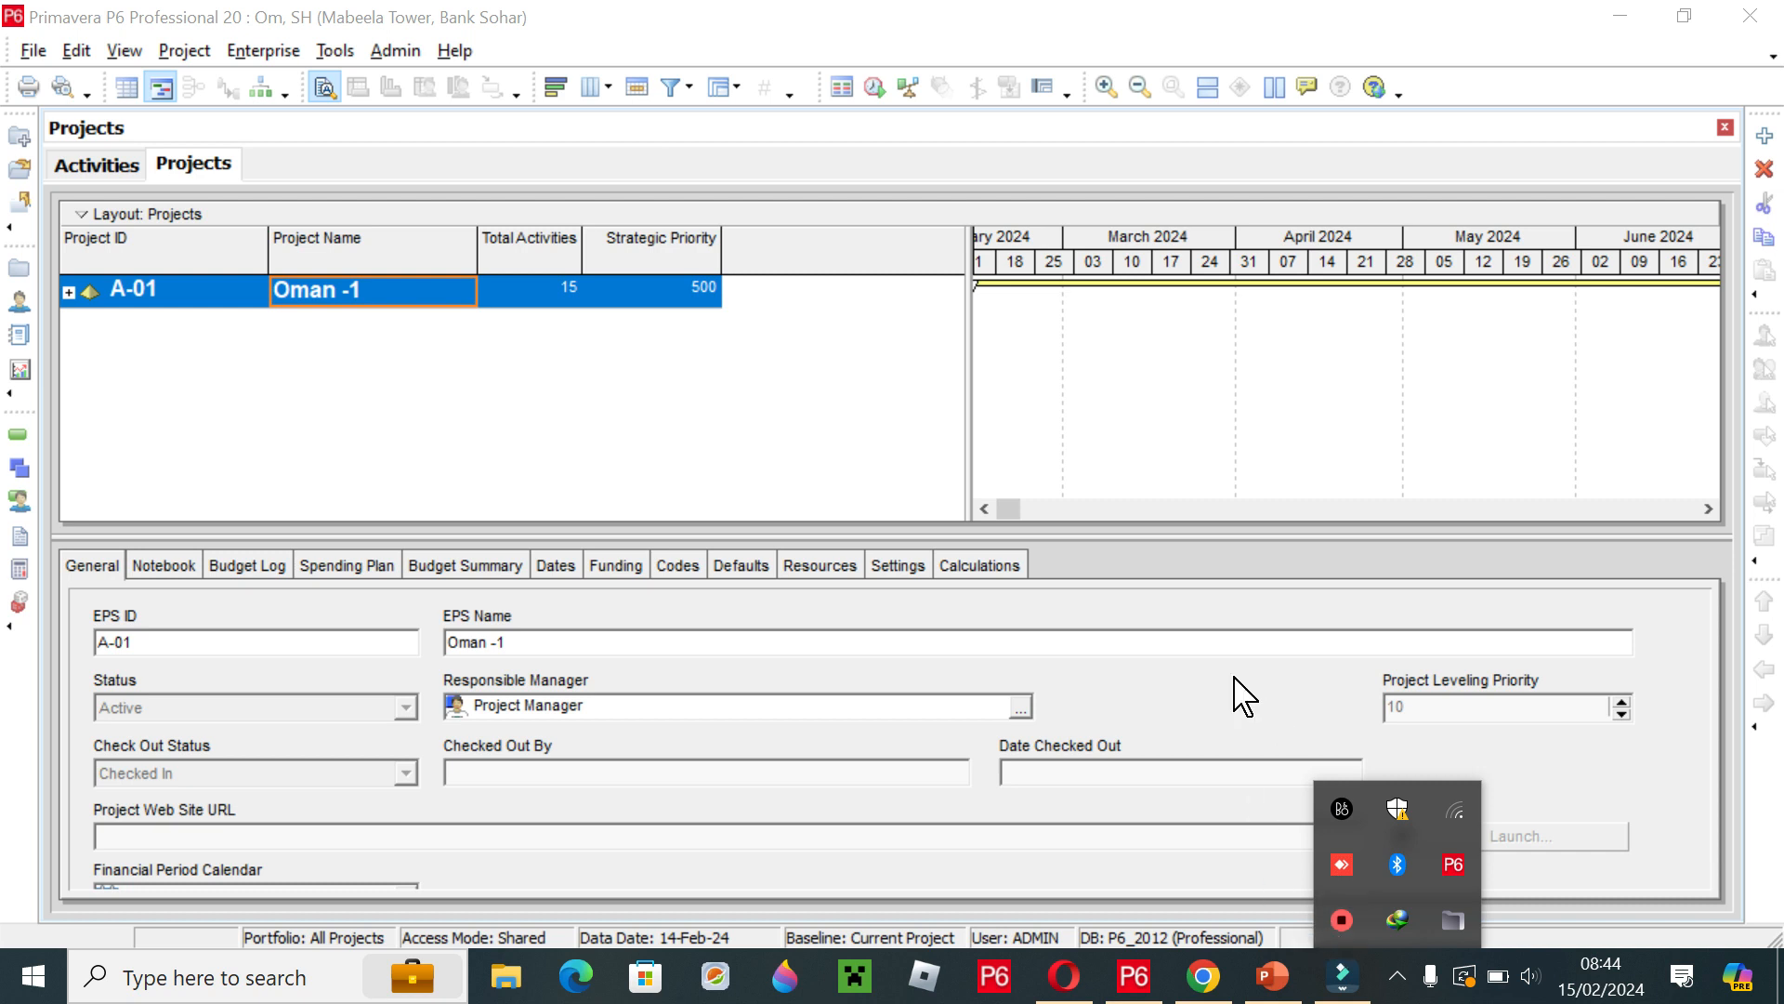
Switch to PowerPoint and show the "What is OBS ?" slide as a full-screen slide show, then leave the show.
{"action": "left_click", "coordinate": [1243, 695]}
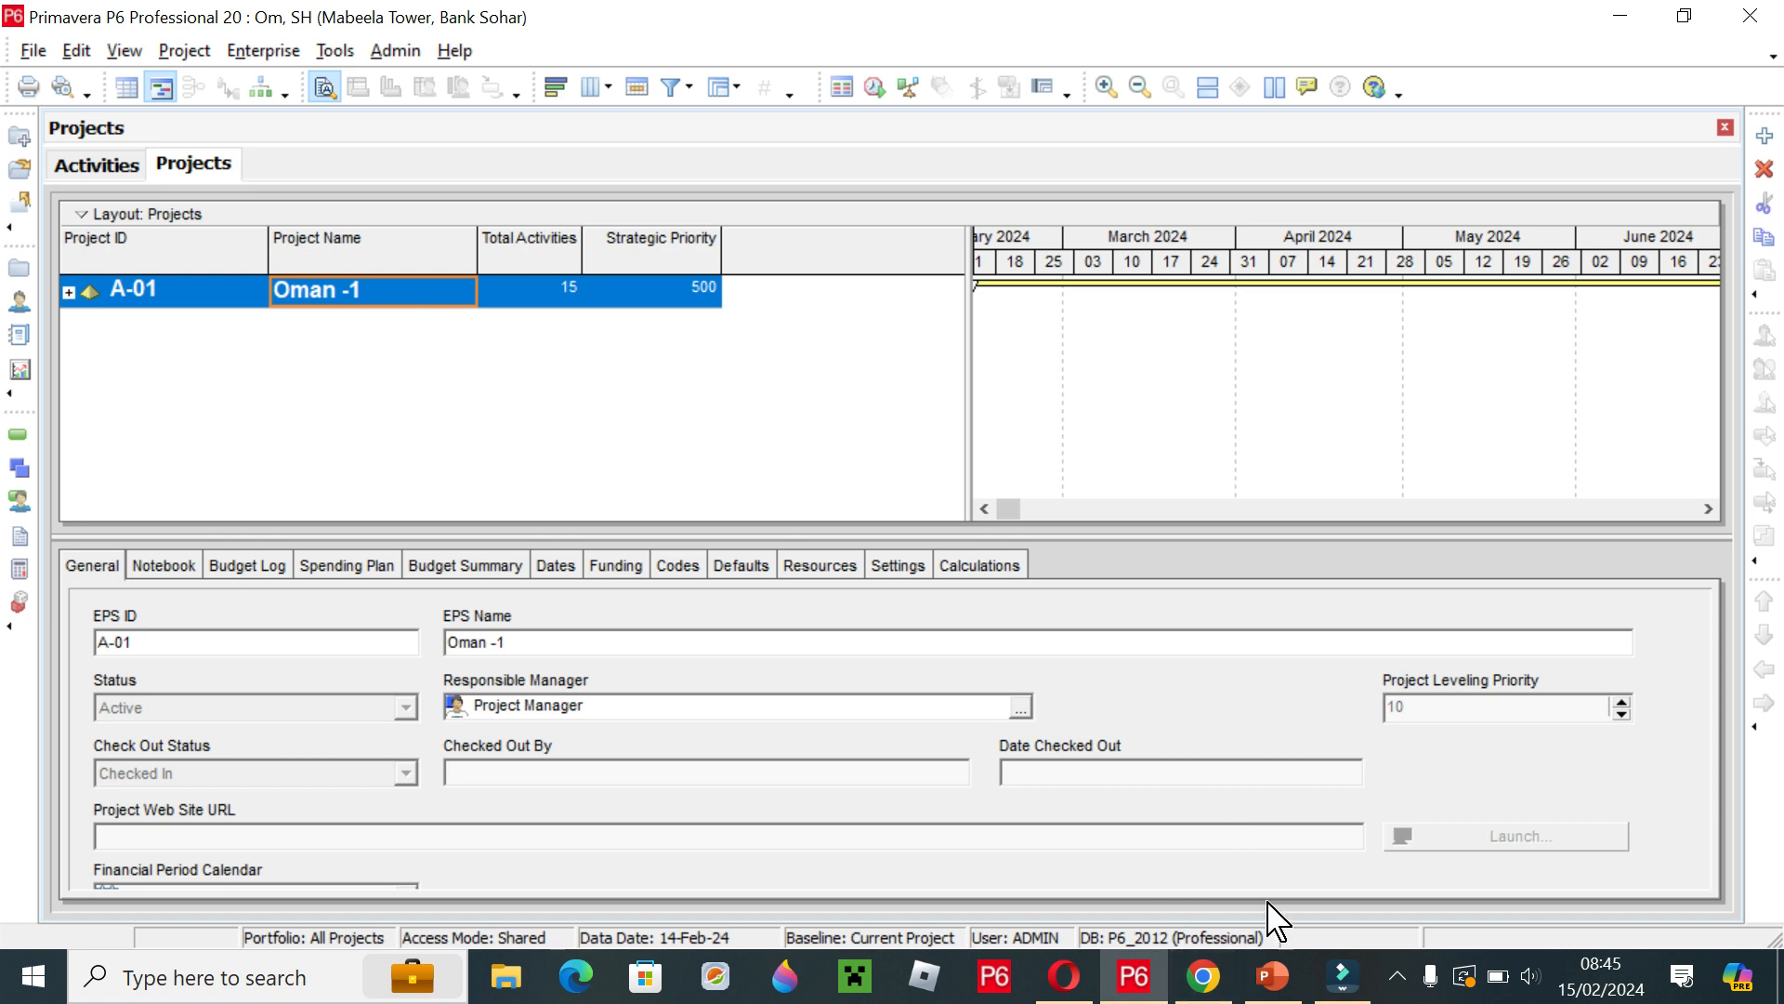
{"action": "left_click", "coordinate": [1272, 976]}
{"action": "left_click", "coordinate": [1484, 932]}
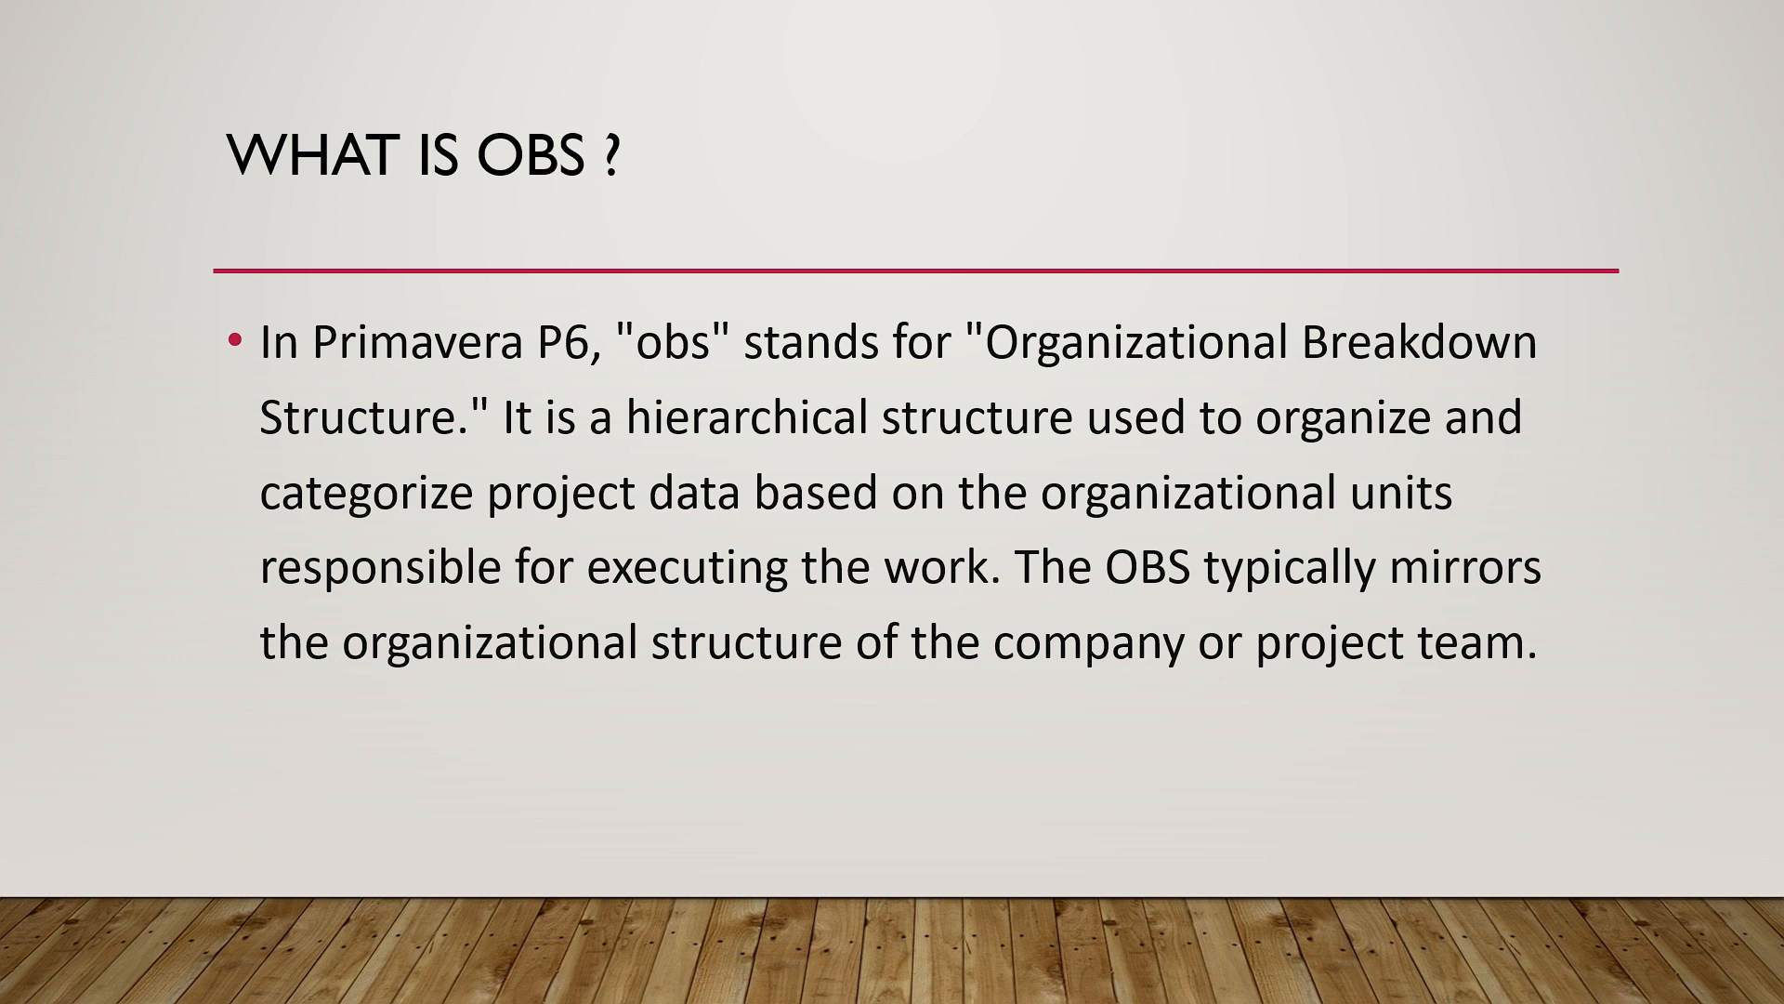
{"action": "left_click", "coordinate": [1517, 749]}
{"action": "left_click", "coordinate": [1513, 745]}
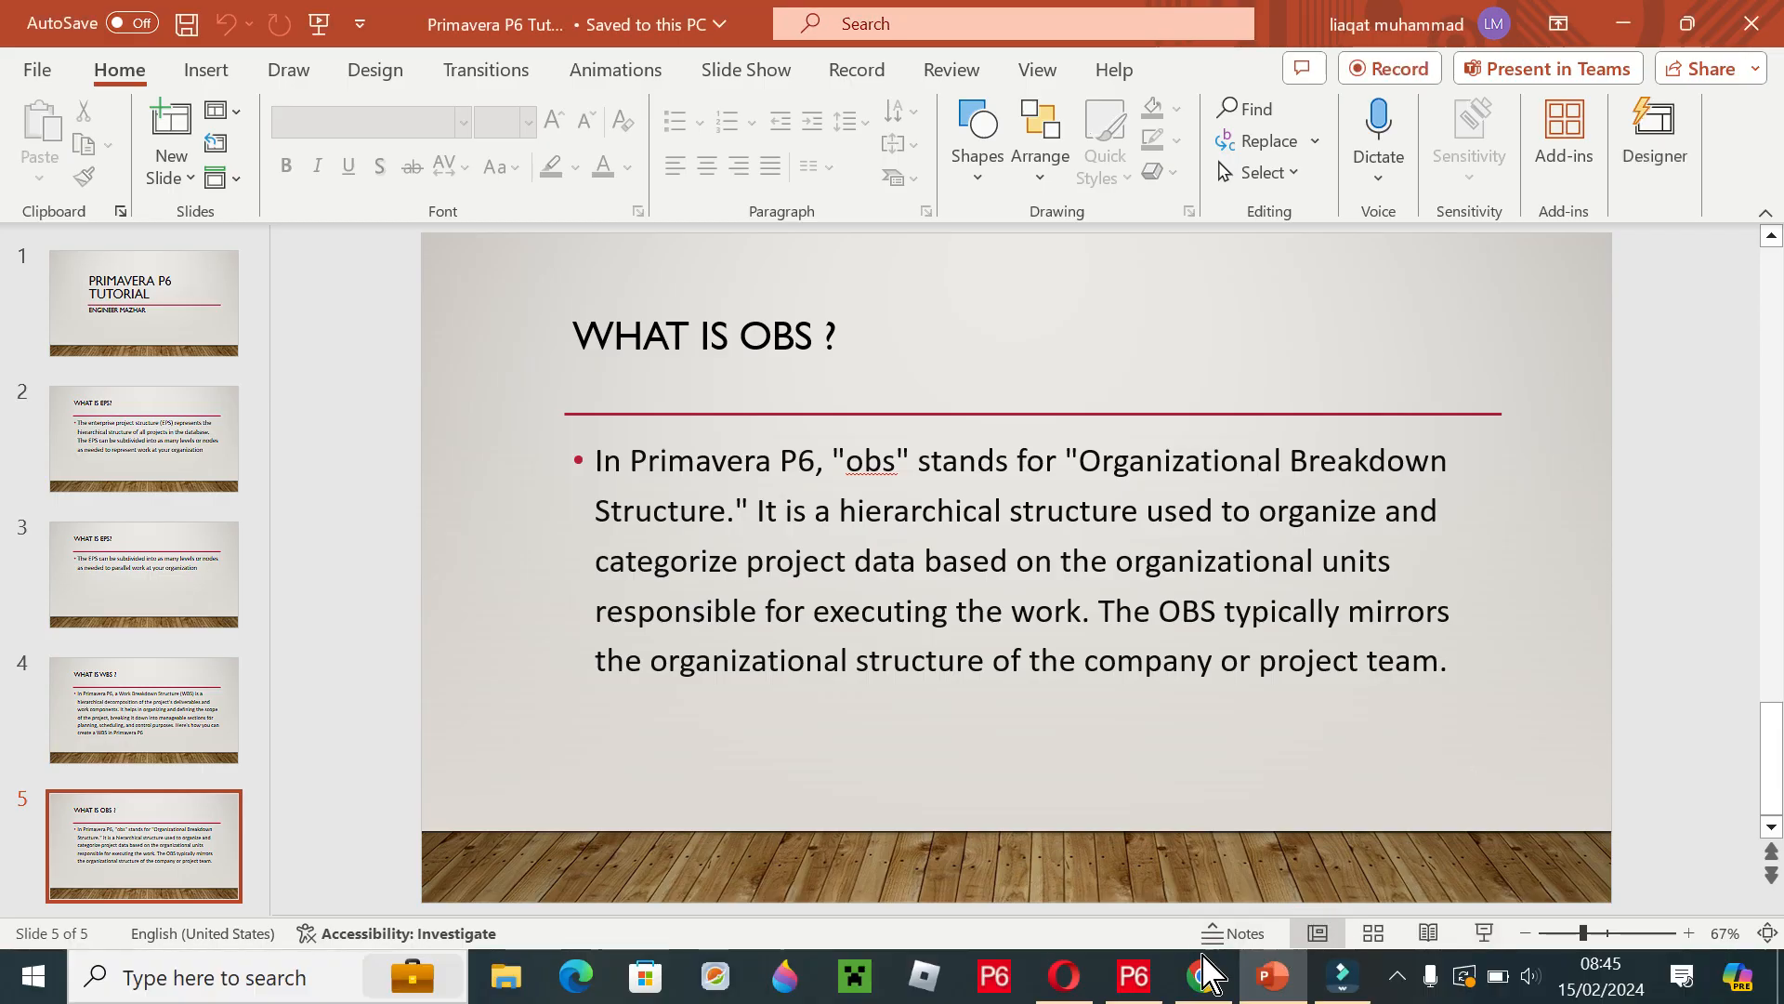
Switch back to Primavera P6 and open the enterprise Organizational Breakdown Structure (OBS) window.
{"action": "left_click", "coordinate": [1133, 975]}
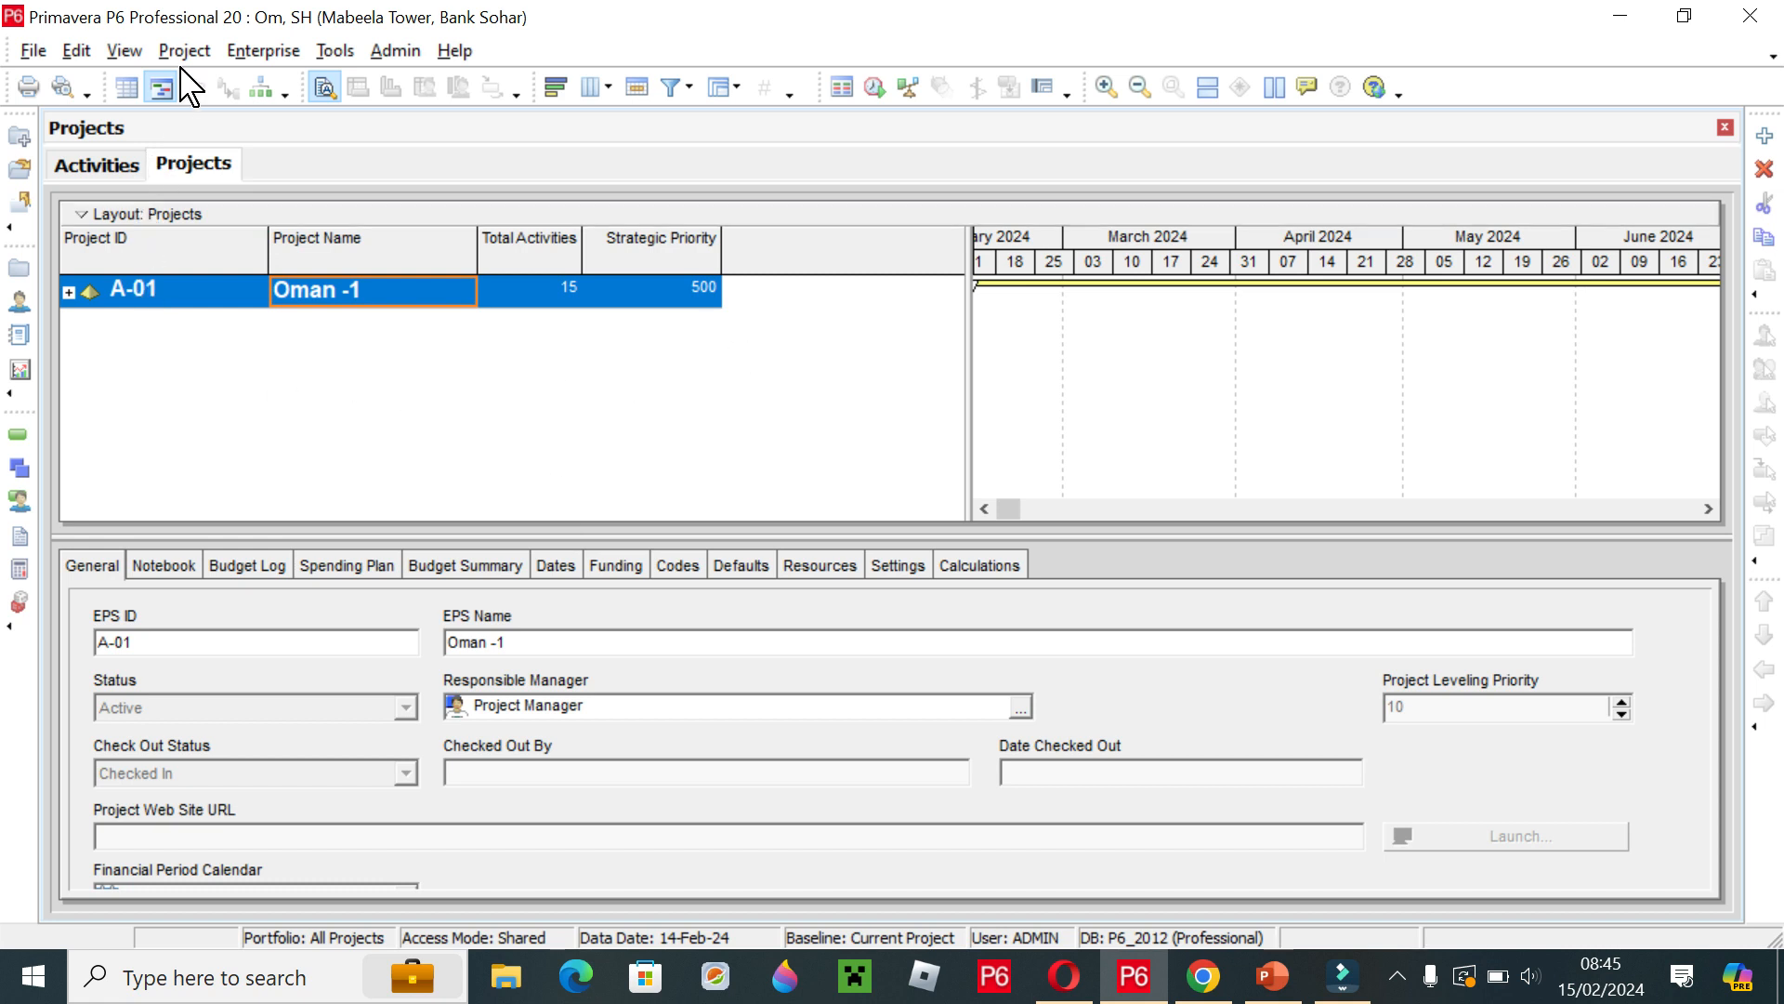
{"action": "left_click", "coordinate": [258, 53]}
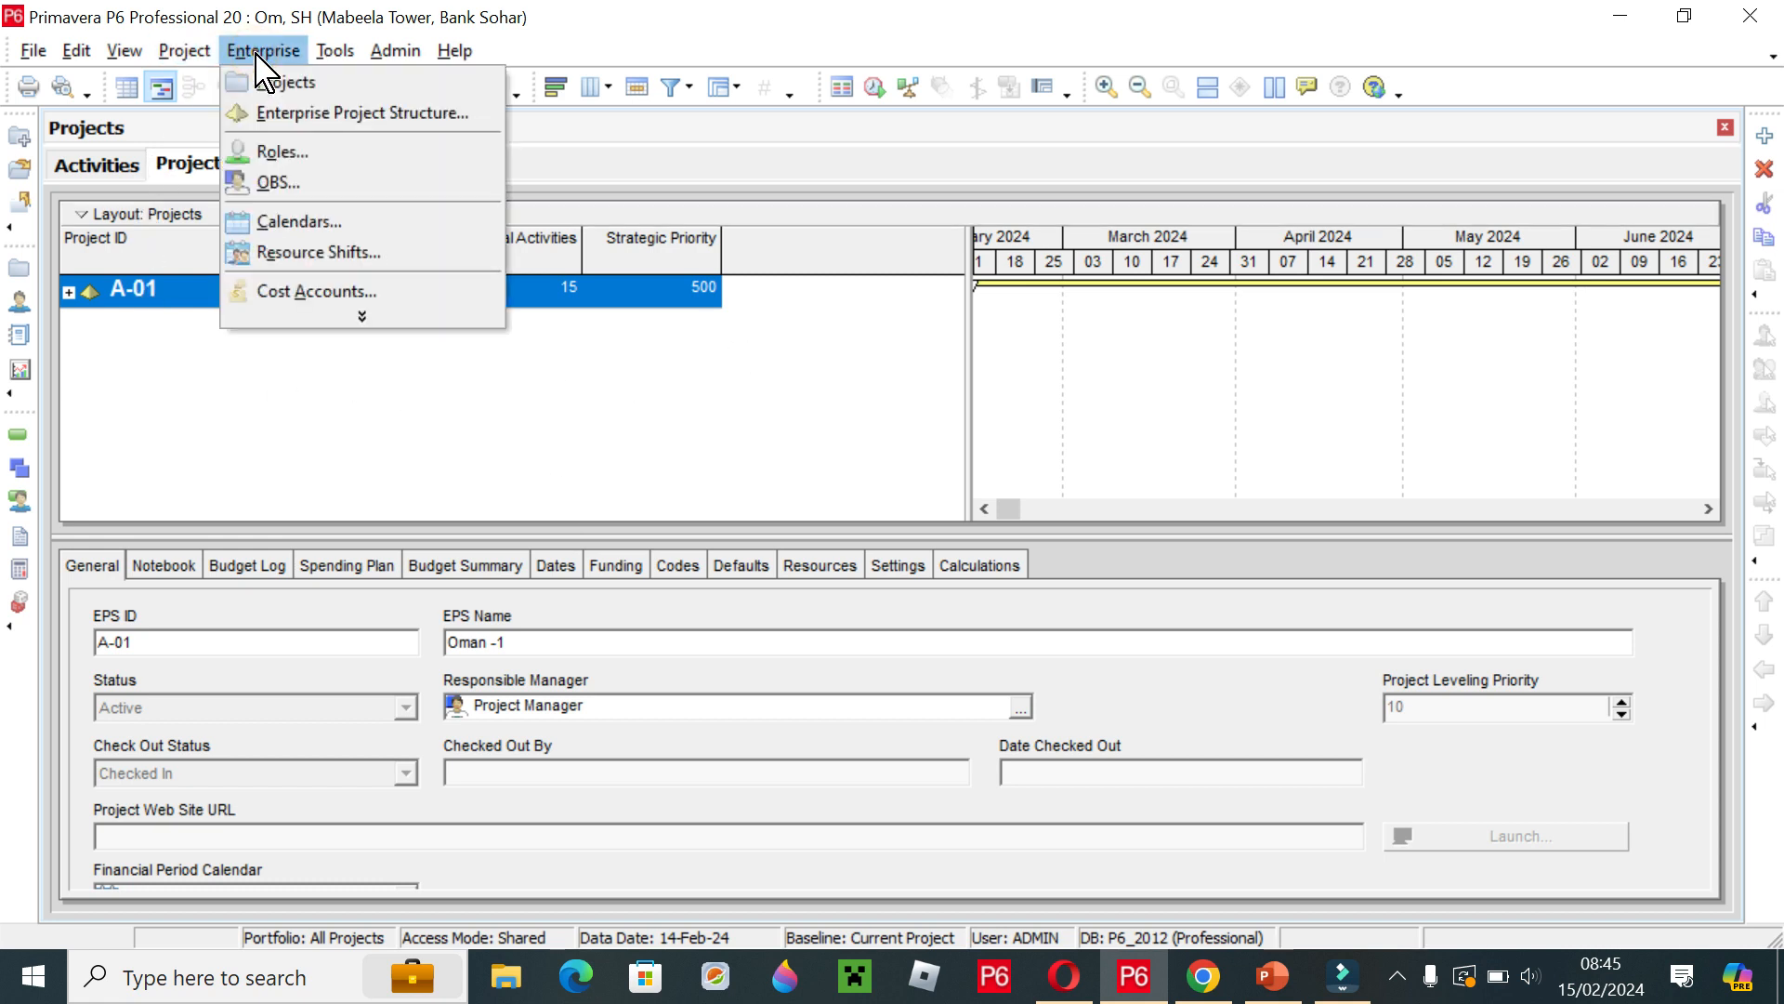
{"action": "left_click", "coordinate": [301, 186]}
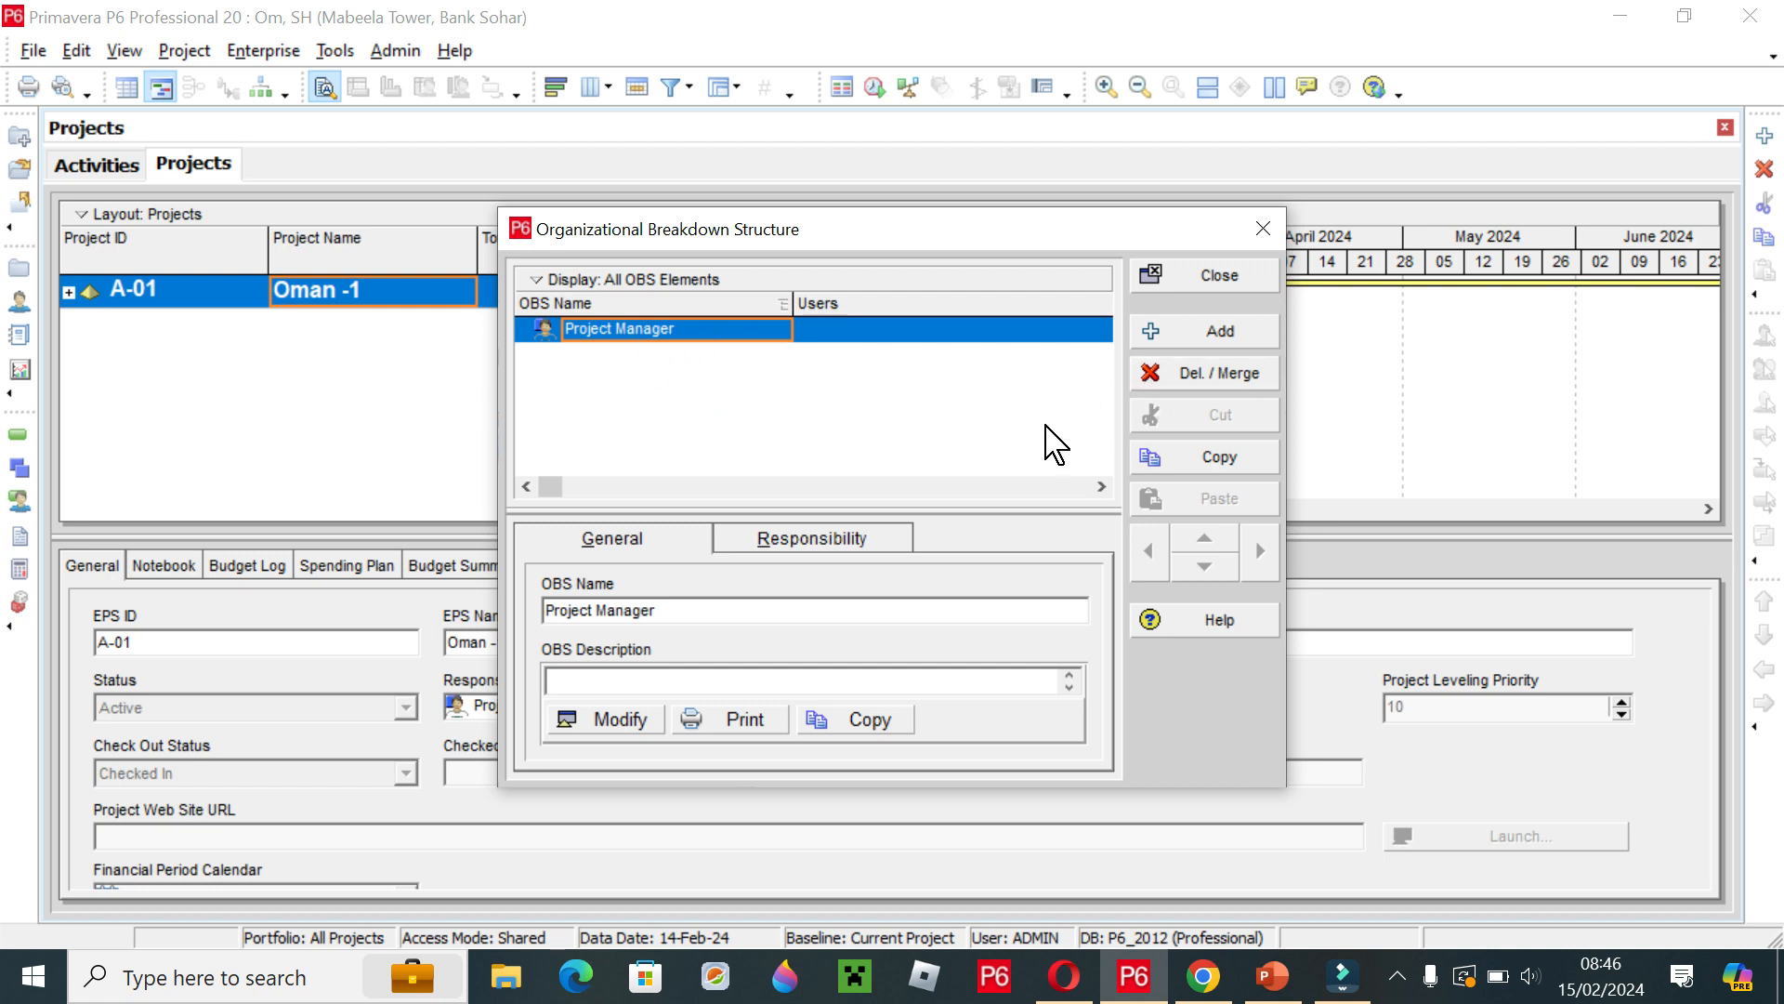
Try to delete the Project Manager element from the OBS.
{"action": "left_click", "coordinate": [1179, 383]}
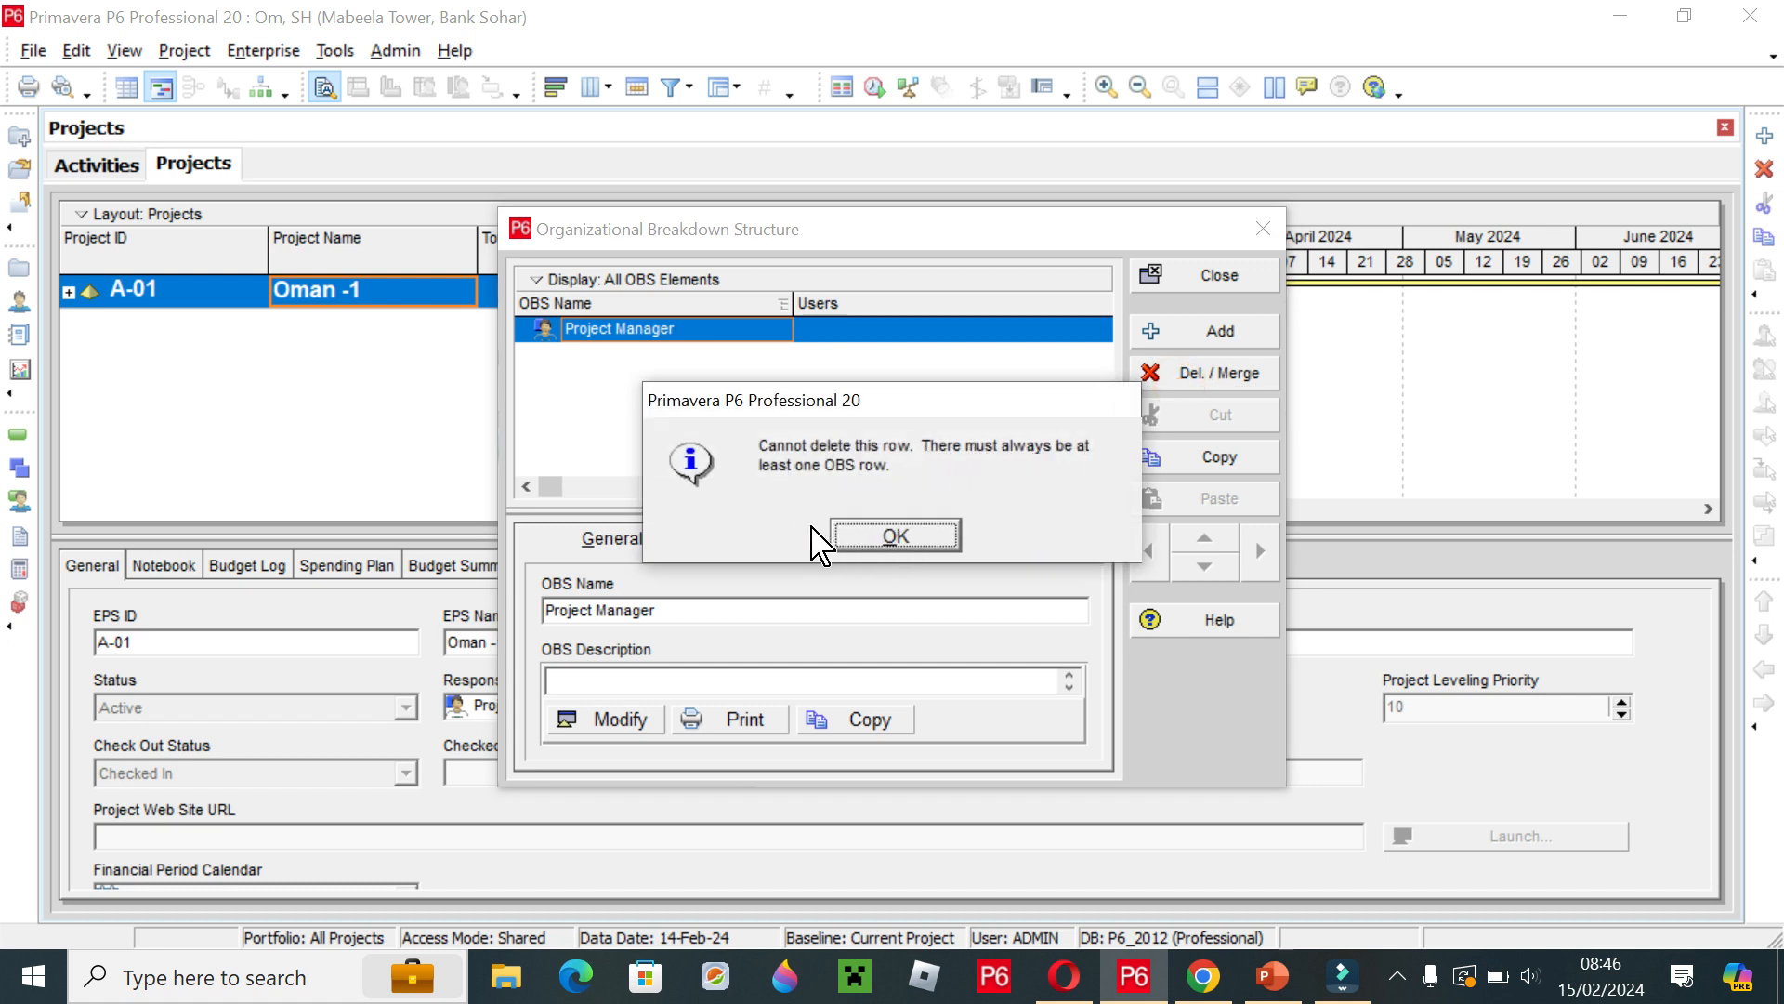
{"action": "left_click", "coordinate": [906, 537]}
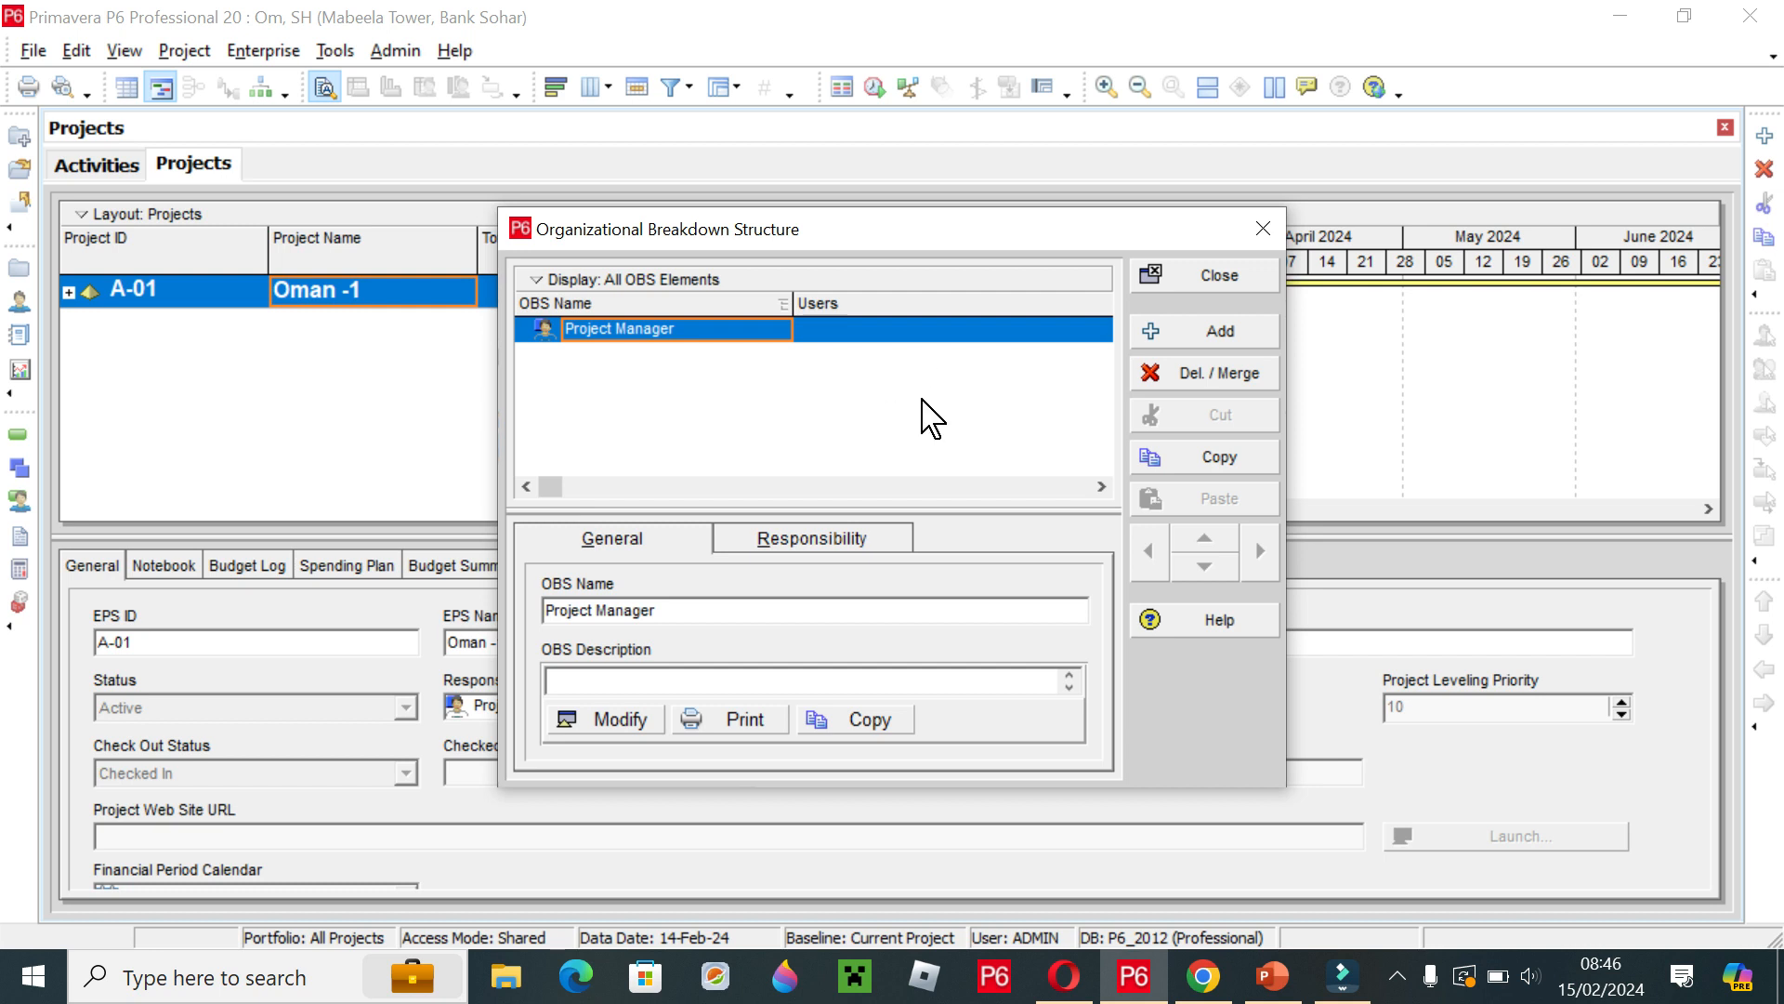
{"action": "left_click", "coordinate": [633, 373]}
{"action": "left_click", "coordinate": [675, 379]}
{"action": "left_click", "coordinate": [706, 418]}
{"action": "left_click", "coordinate": [687, 368]}
{"action": "left_click", "coordinate": [686, 330]}
{"action": "left_click", "coordinate": [694, 376]}
Add an OBS element named "Construction Manager" under Project Manager.
{"action": "left_click", "coordinate": [1190, 333]}
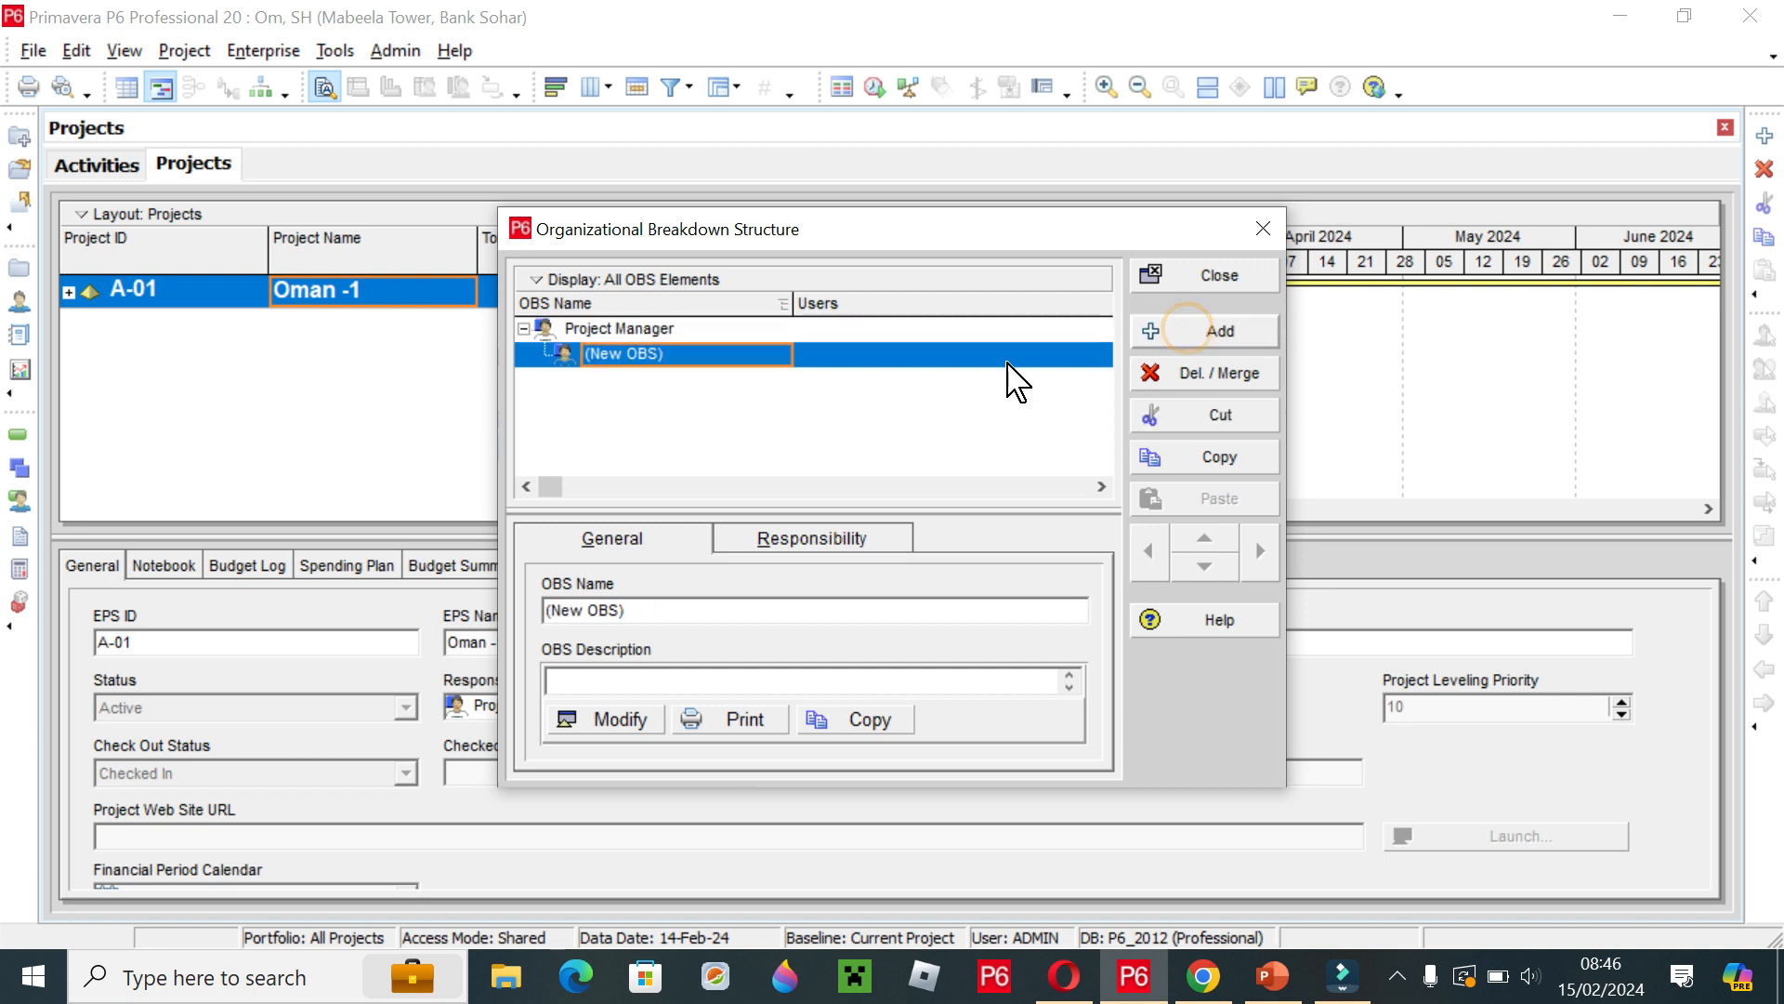
{"action": "left_click", "coordinate": [788, 364]}
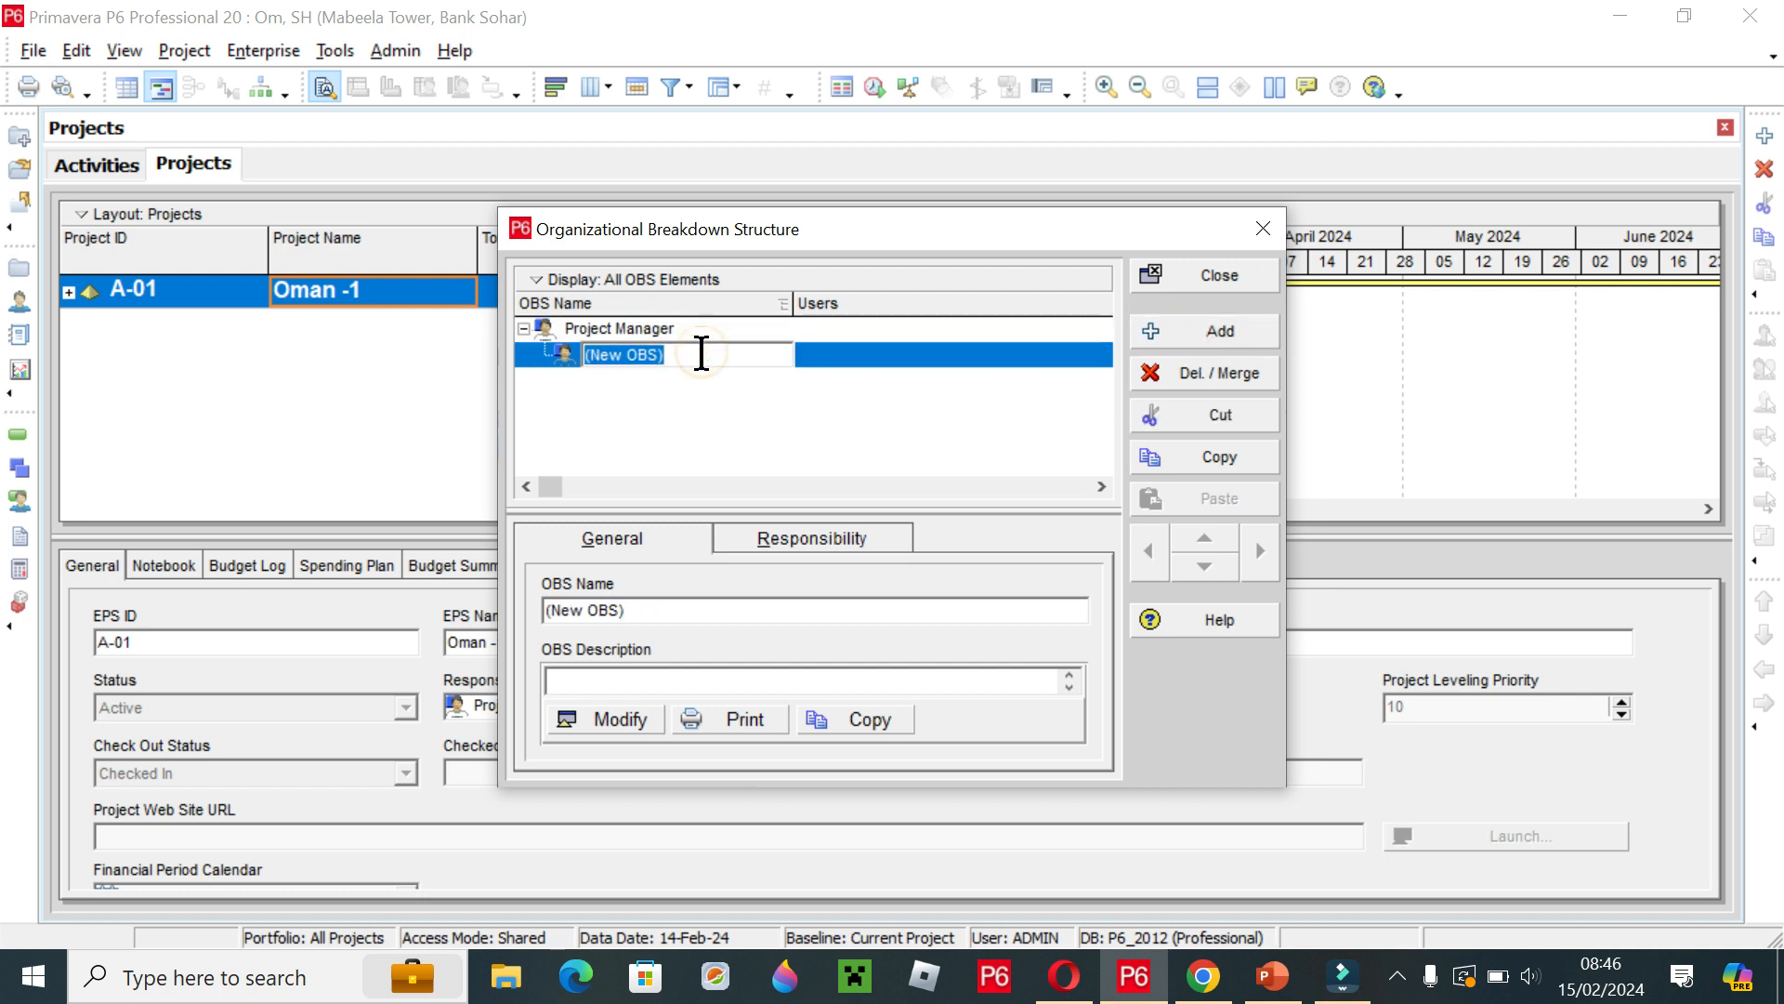
{"action": "type", "text": "Cons"}
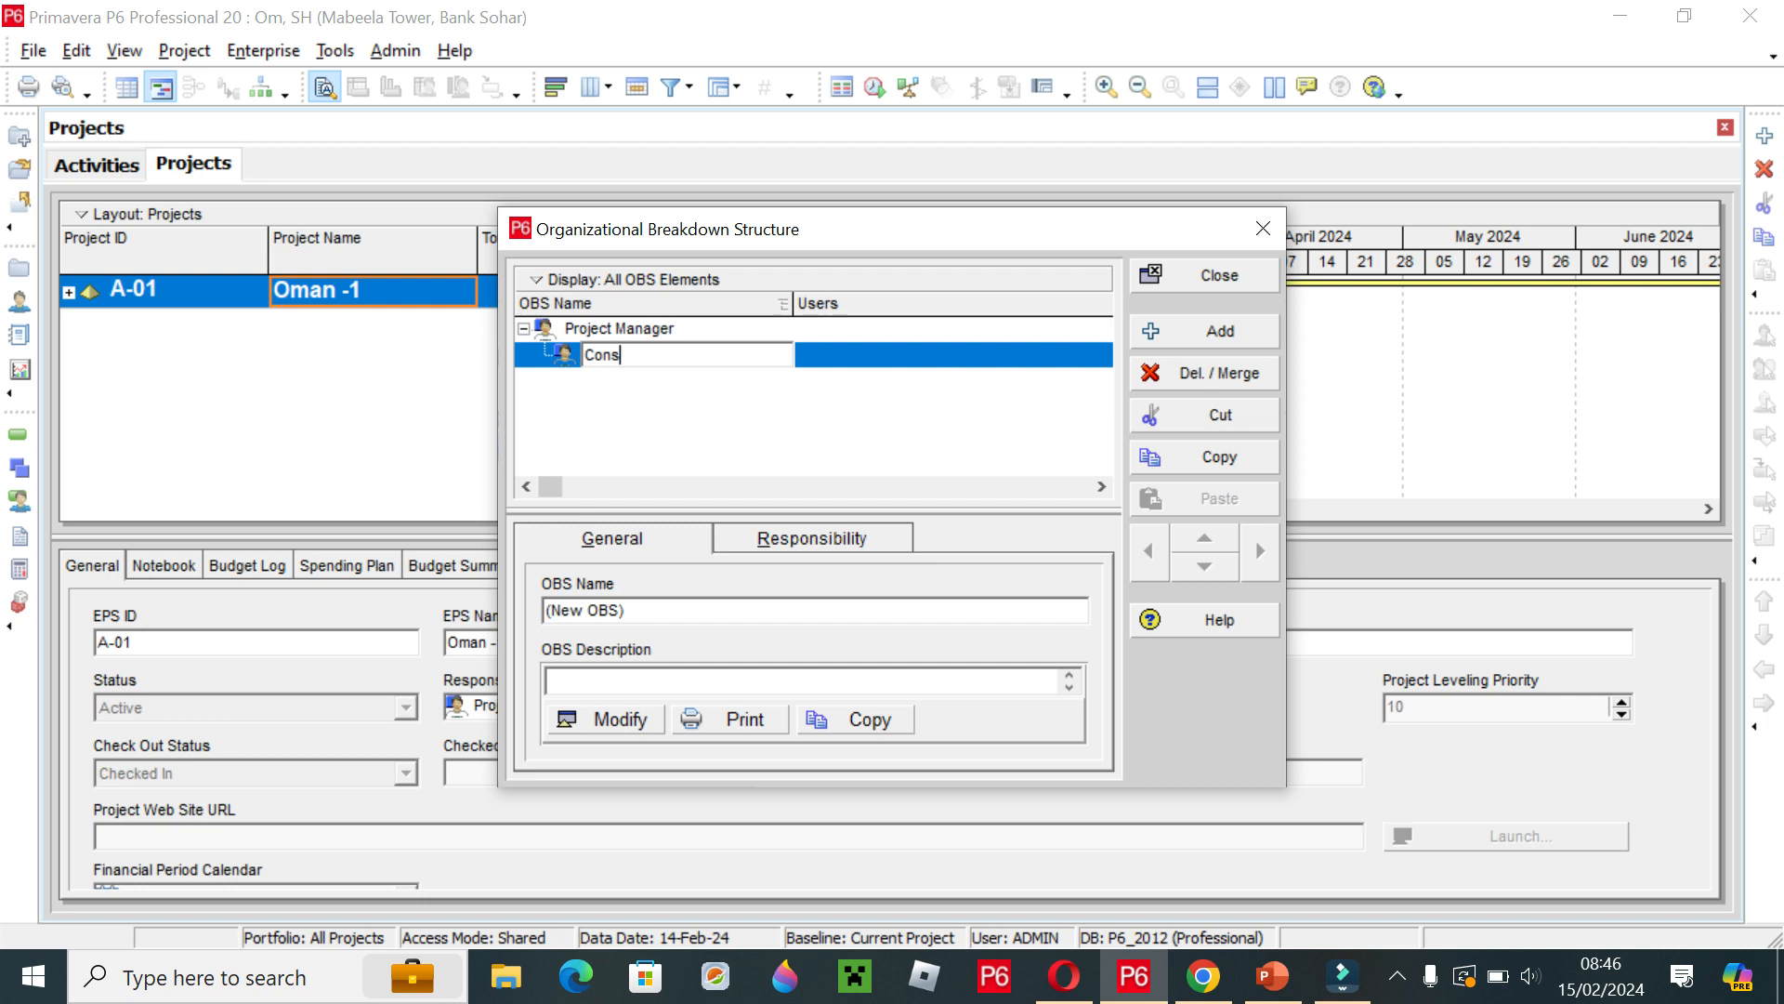
{"action": "type", "text": "truction Manager"}
{"action": "key", "text": "Return"}
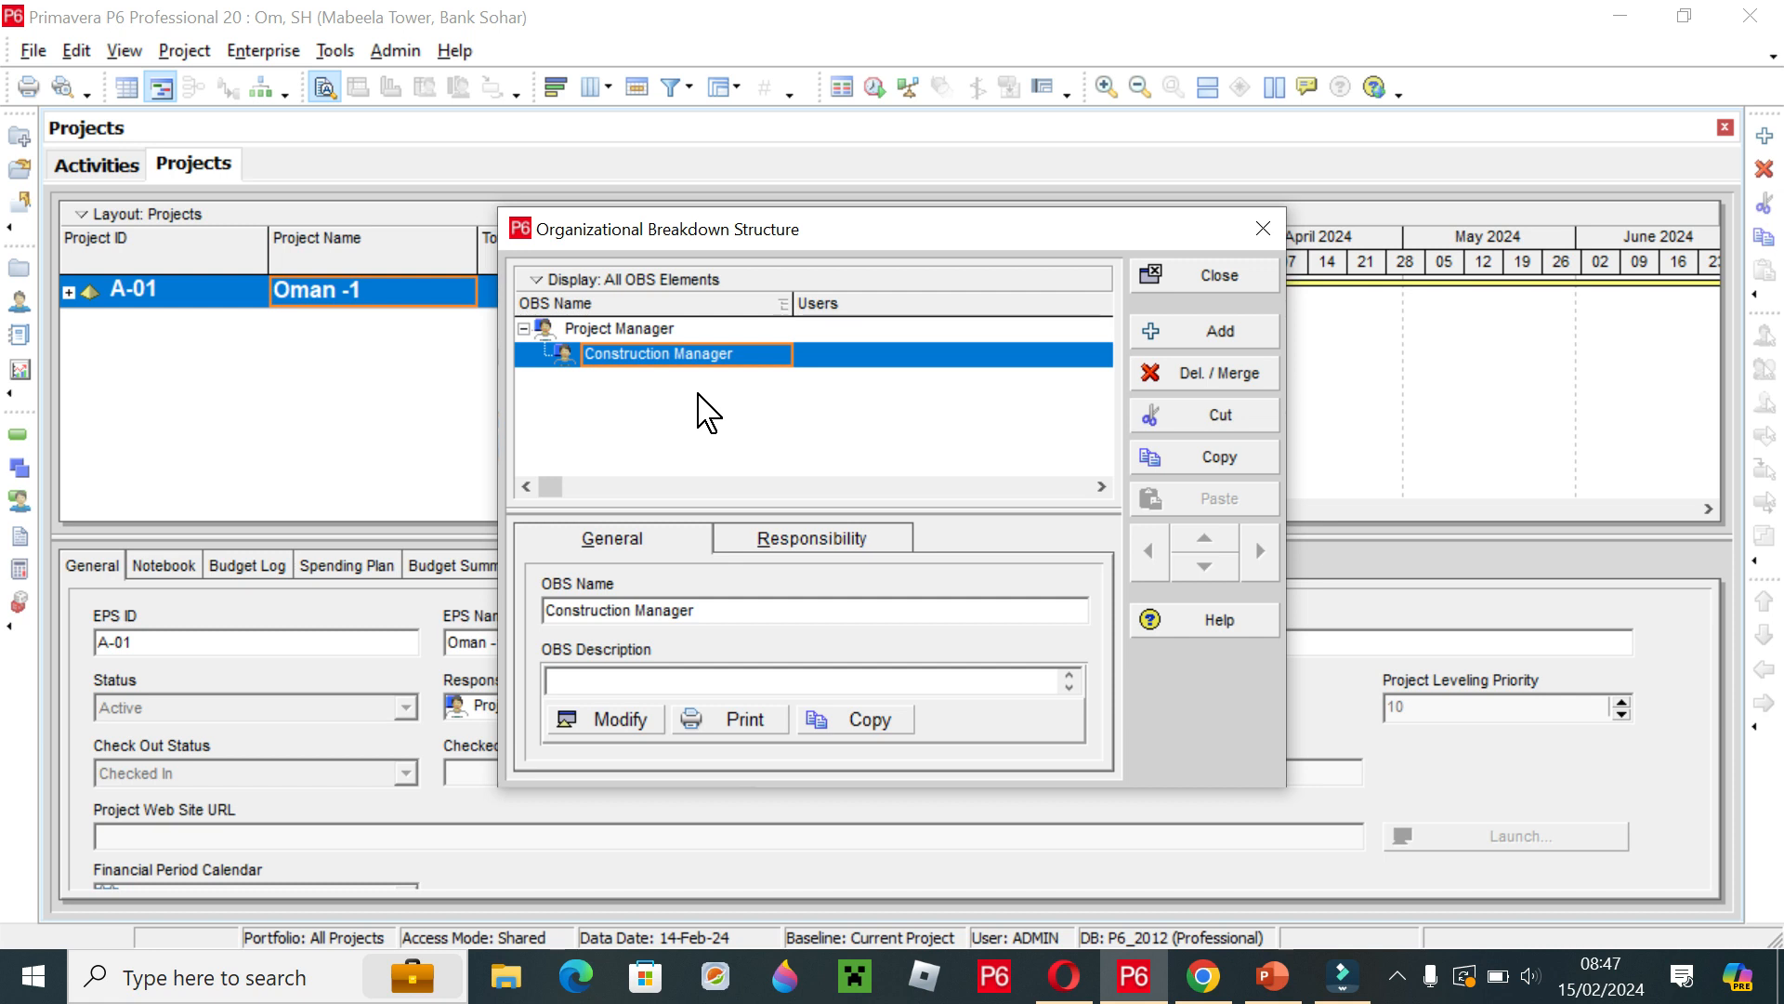
Add an OBS element named "Site Enginneer" and indent it one level to sit under Construction Manager.
{"action": "left_click", "coordinate": [1216, 334]}
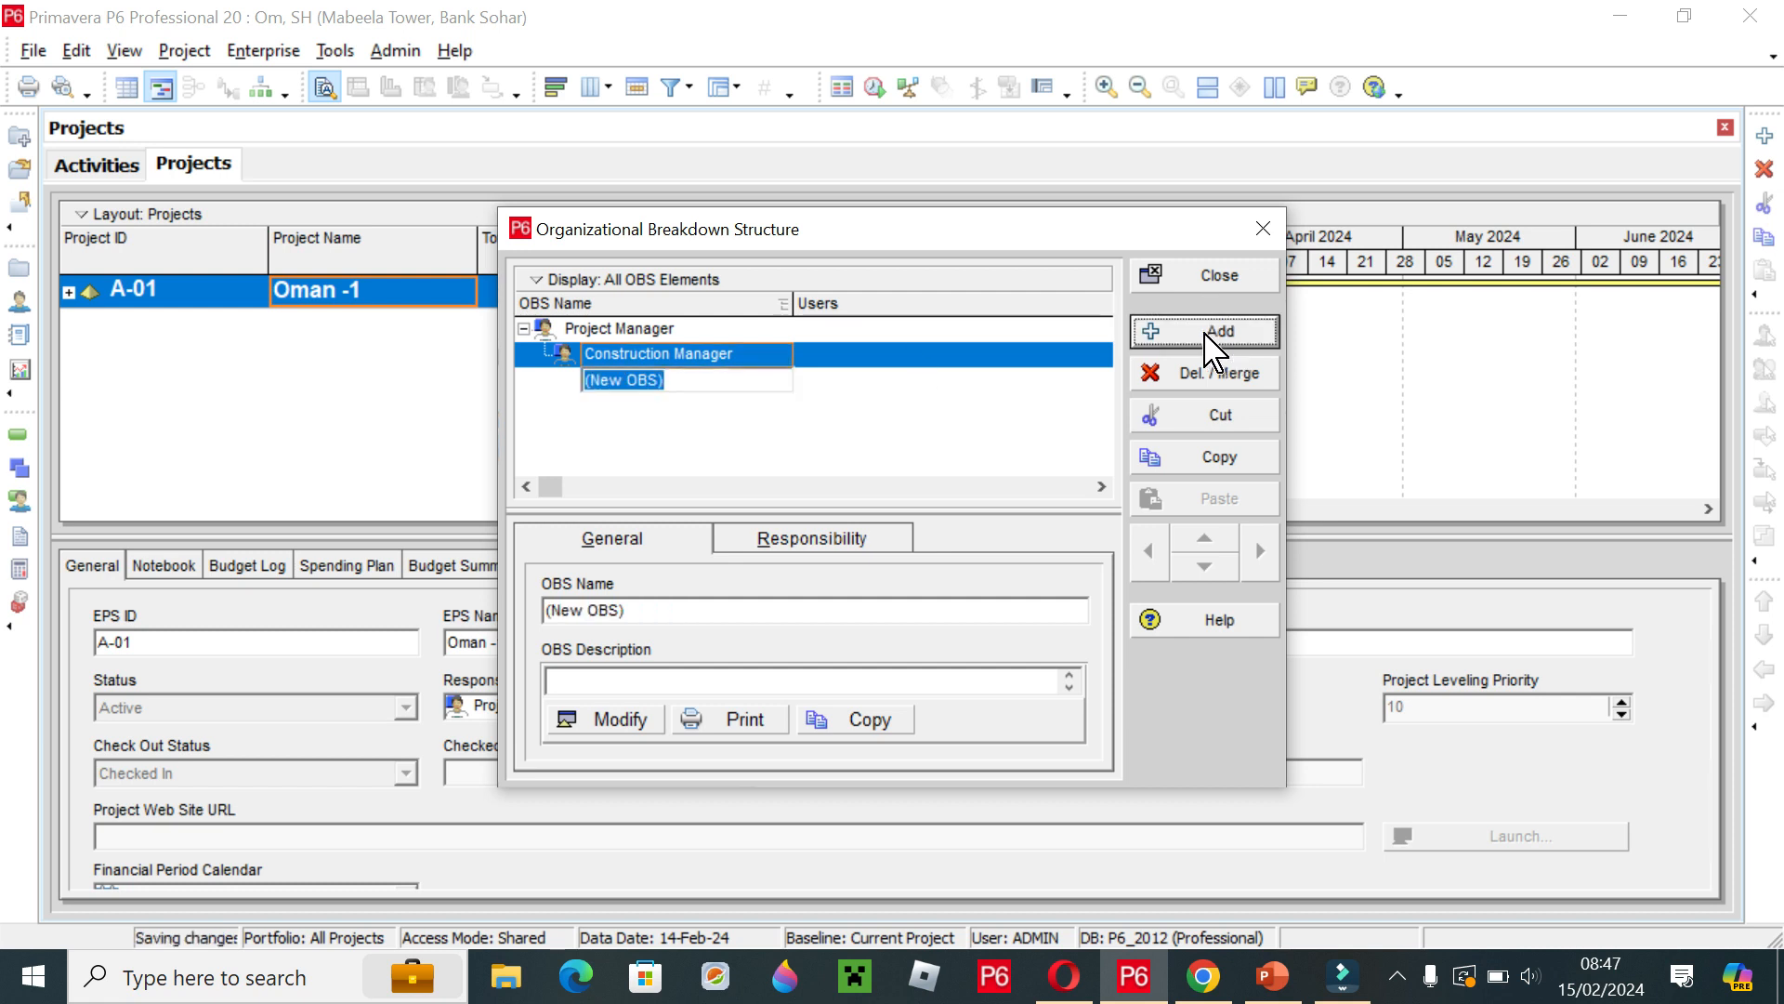
{"action": "left_click", "coordinate": [699, 381]}
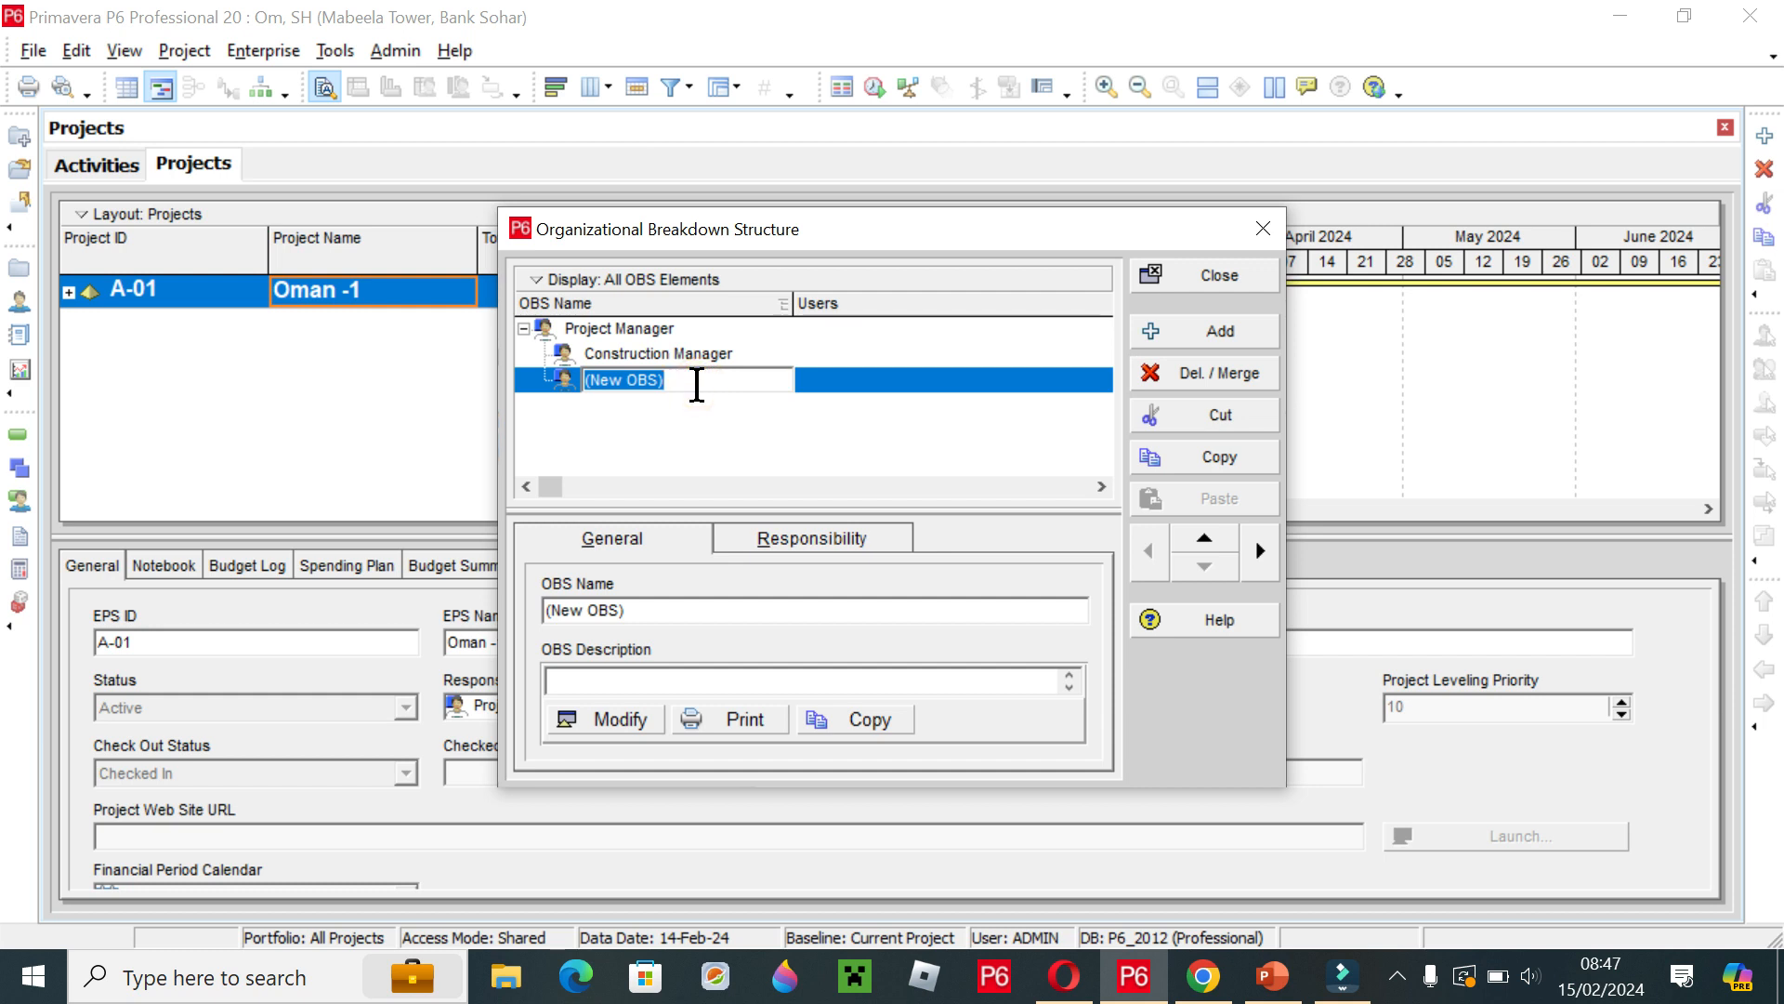
{"action": "type", "text": "Site Enginneer"}
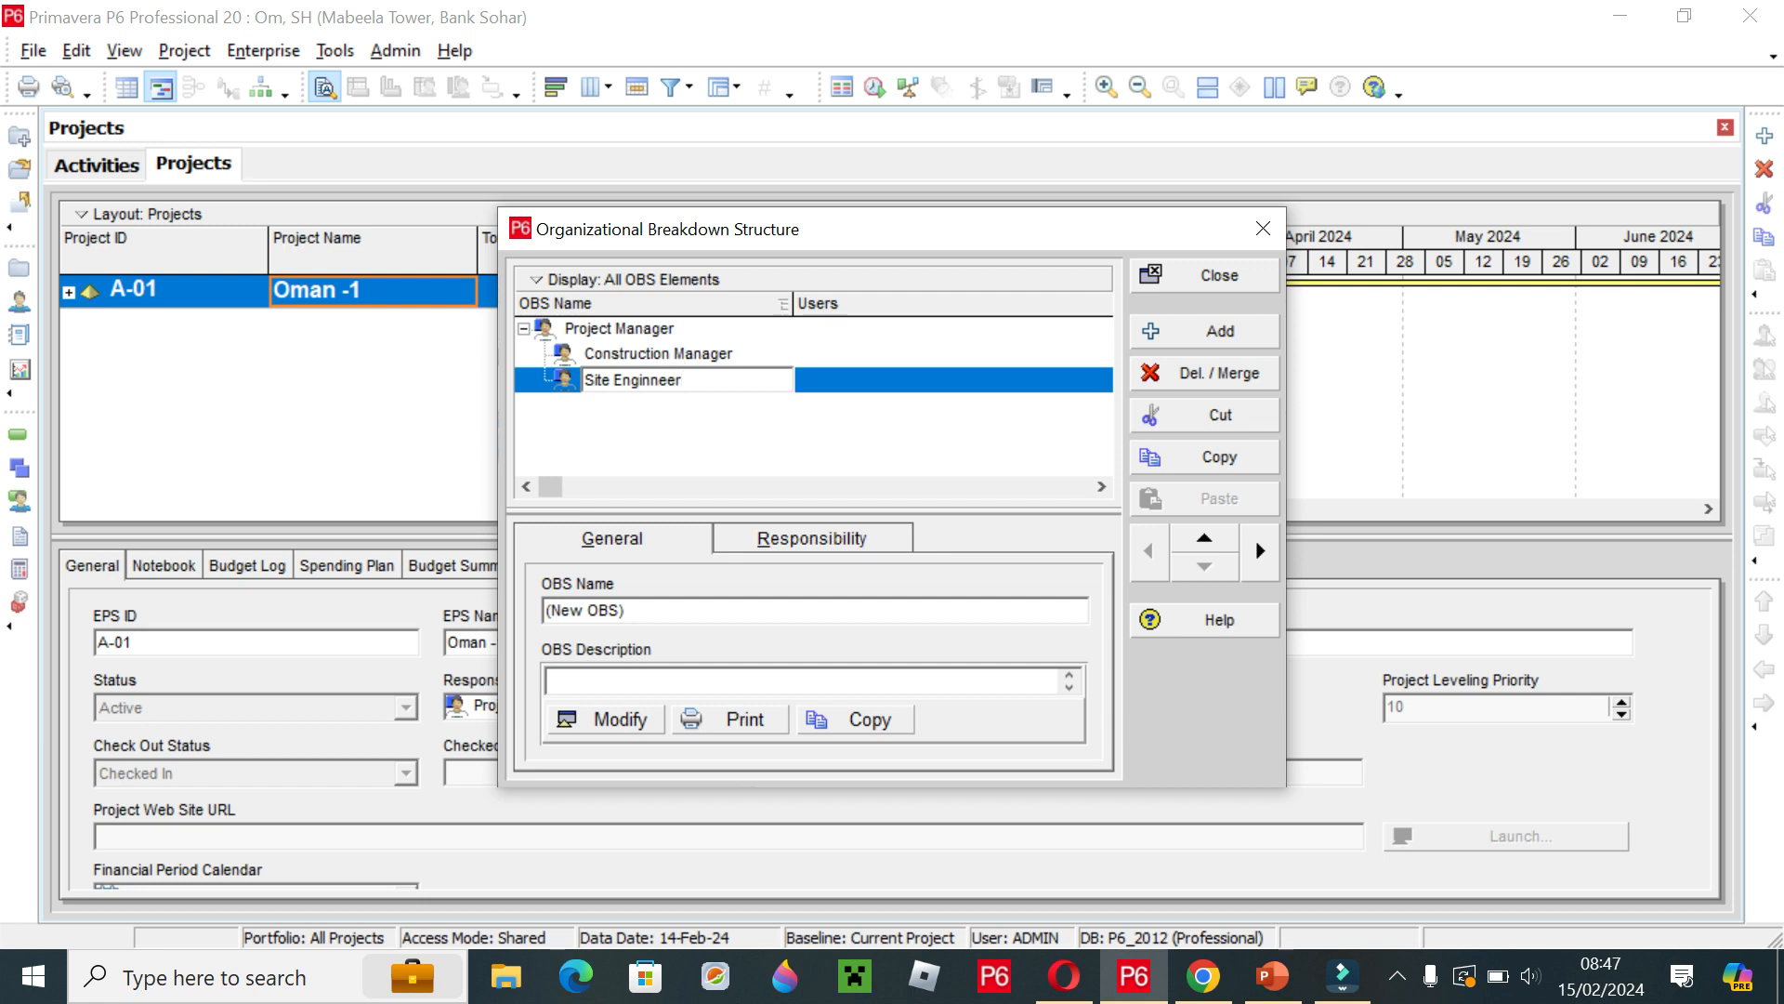
{"action": "left_click", "coordinate": [693, 430]}
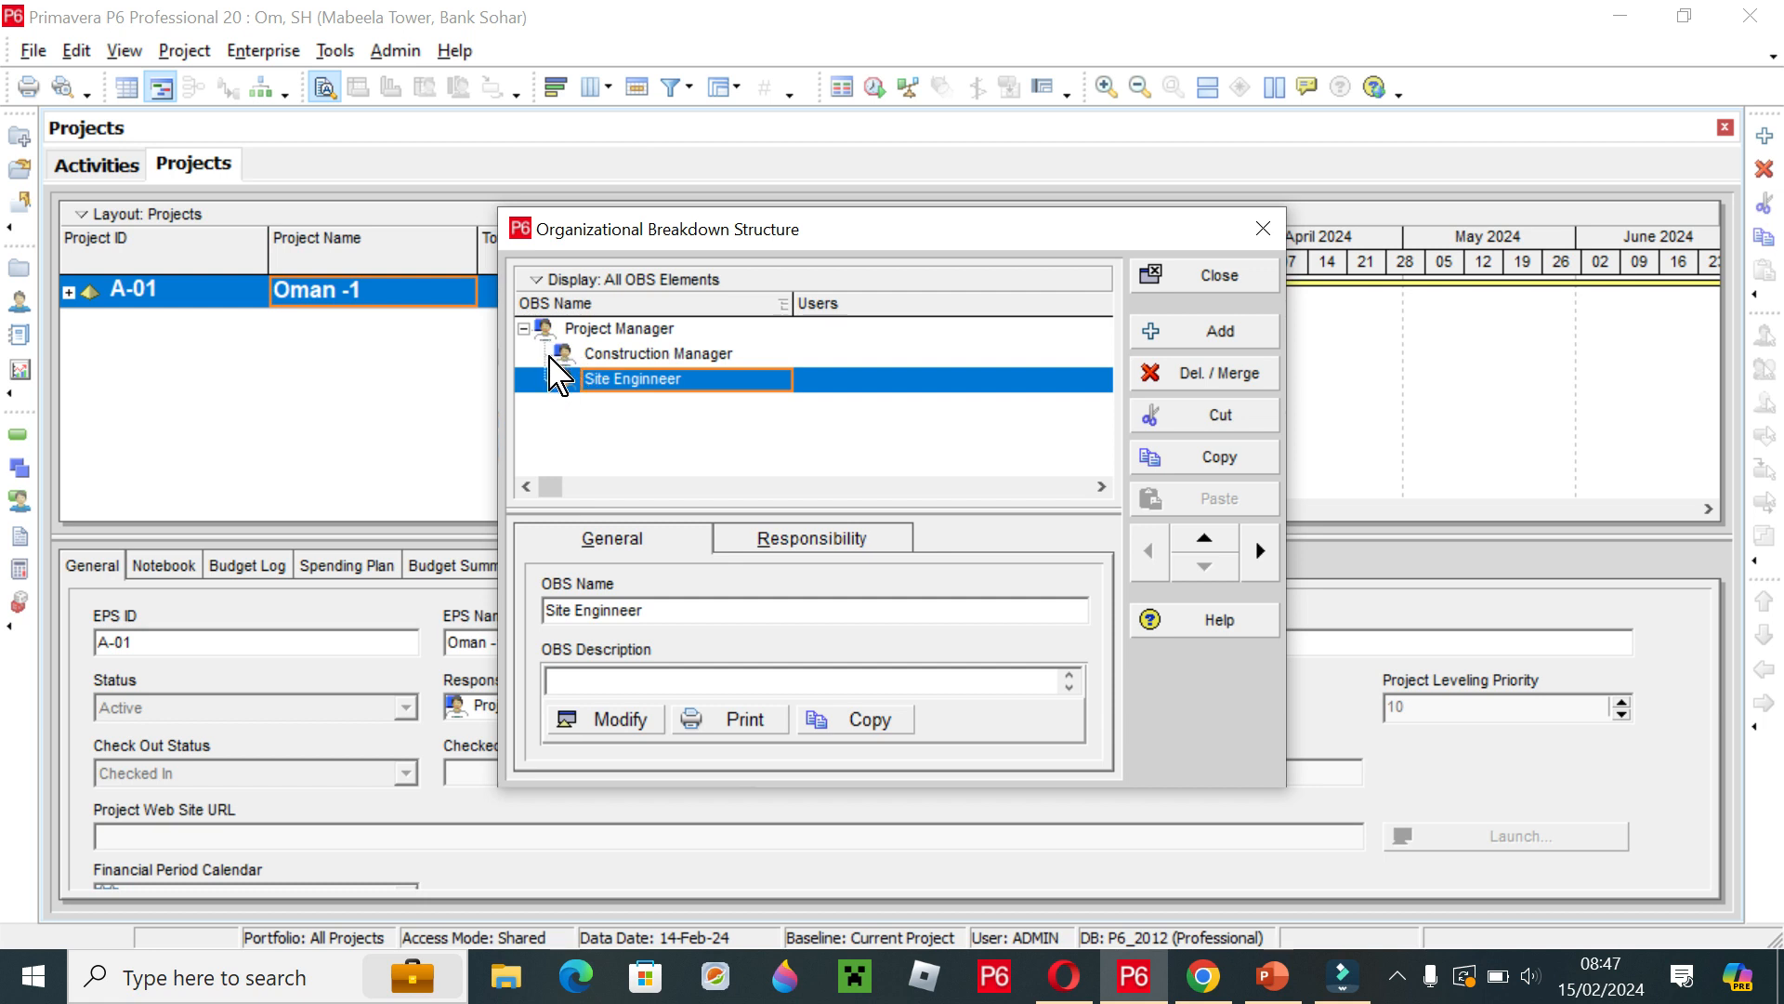
{"action": "left_click", "coordinate": [635, 361]}
{"action": "left_click", "coordinate": [638, 381]}
{"action": "left_click", "coordinate": [1261, 551]}
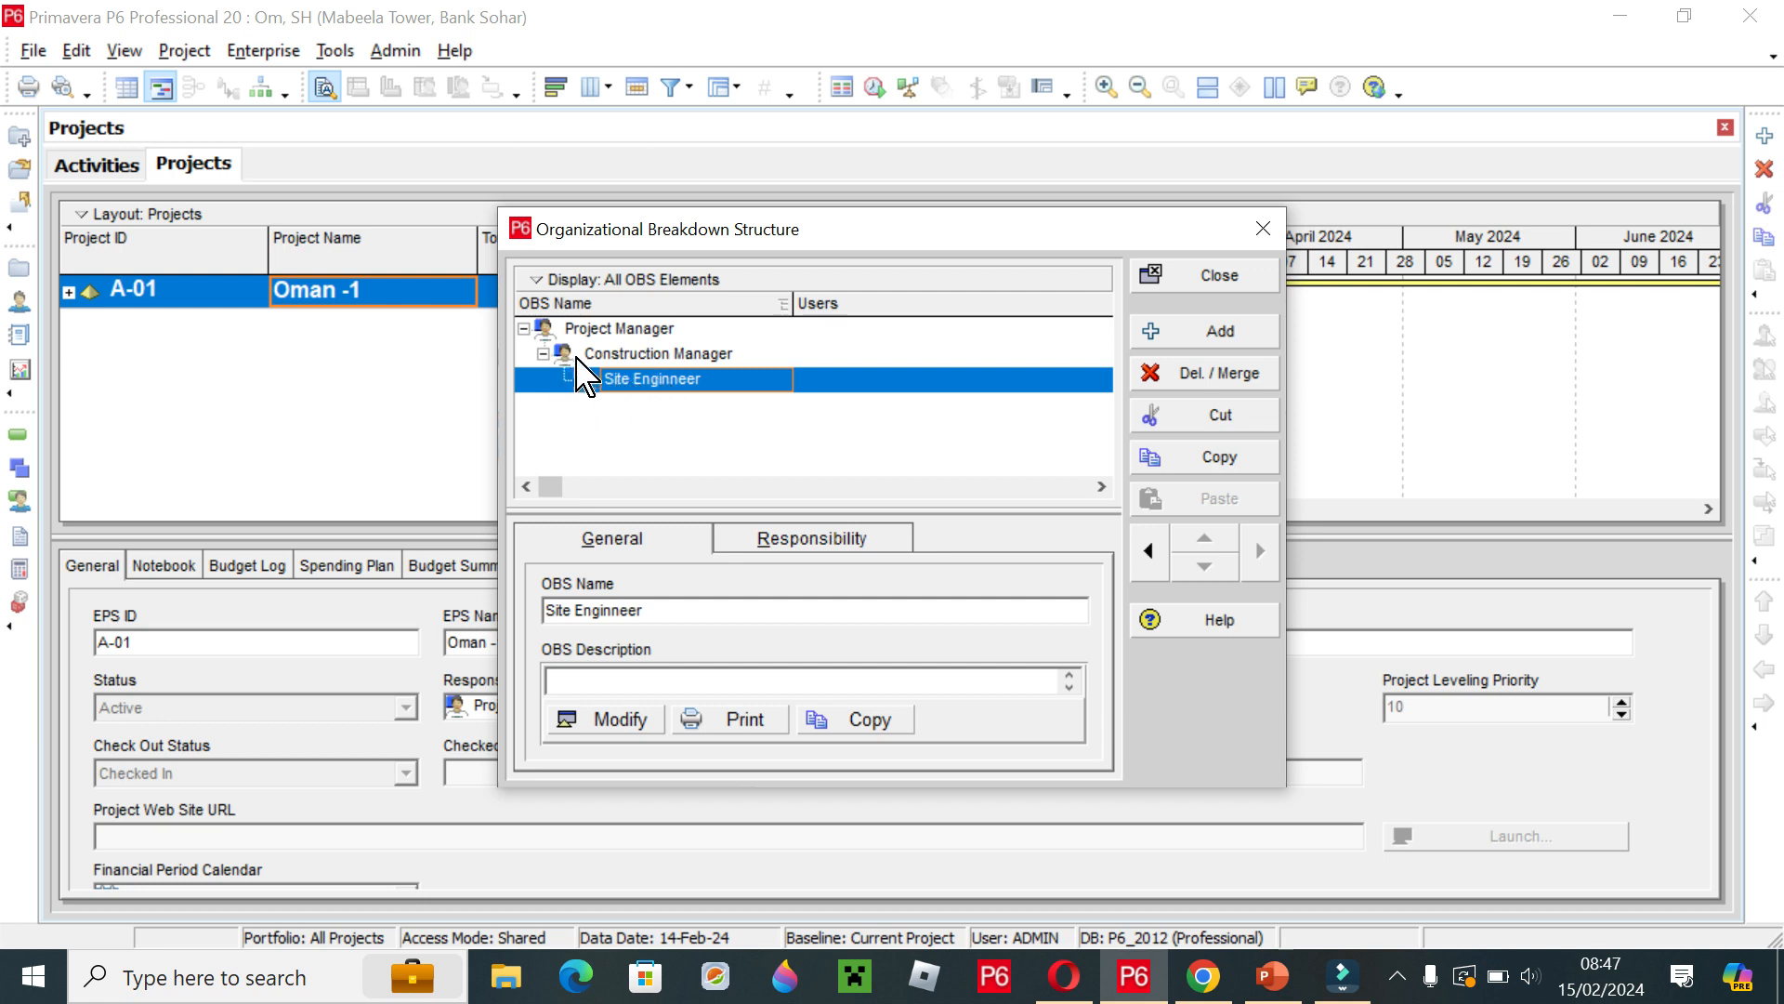
{"action": "left_click", "coordinate": [662, 410]}
{"action": "left_click", "coordinate": [684, 425]}
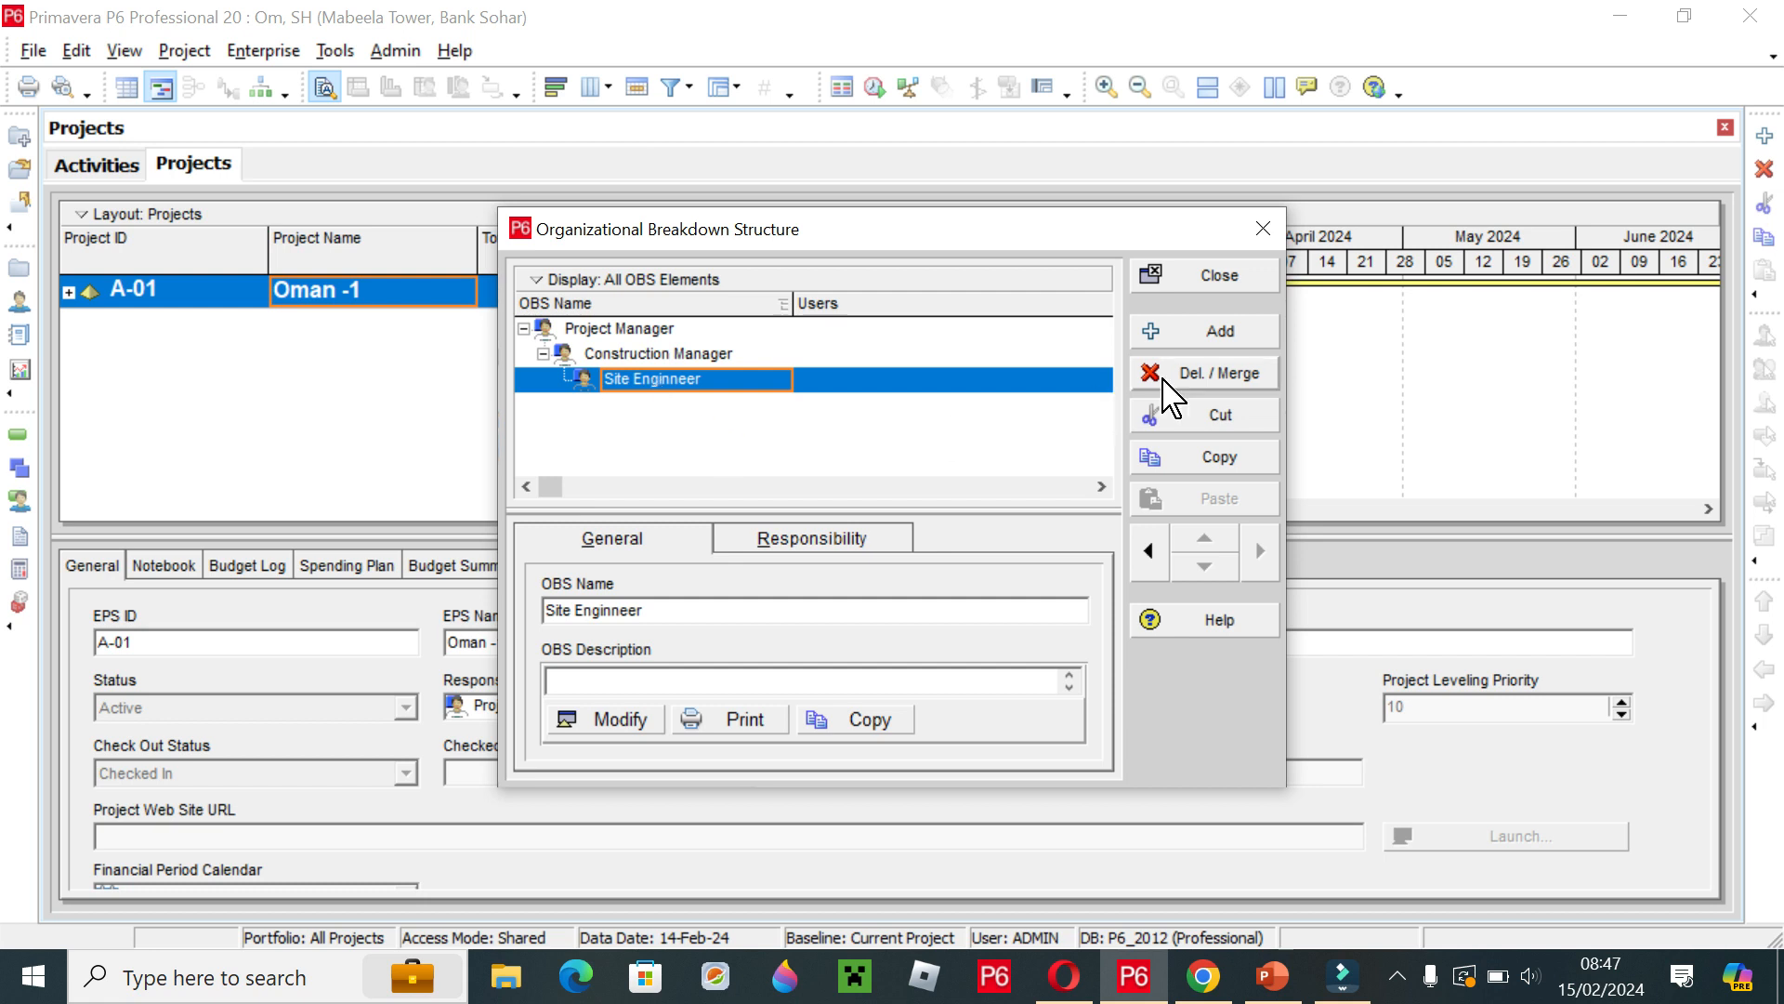
Add an OBS element named "Supervisor" after Site Enginneer and indent it one level to sit under that element.
{"action": "left_click", "coordinate": [623, 354]}
{"action": "left_click", "coordinate": [651, 379]}
{"action": "left_click", "coordinate": [1220, 333]}
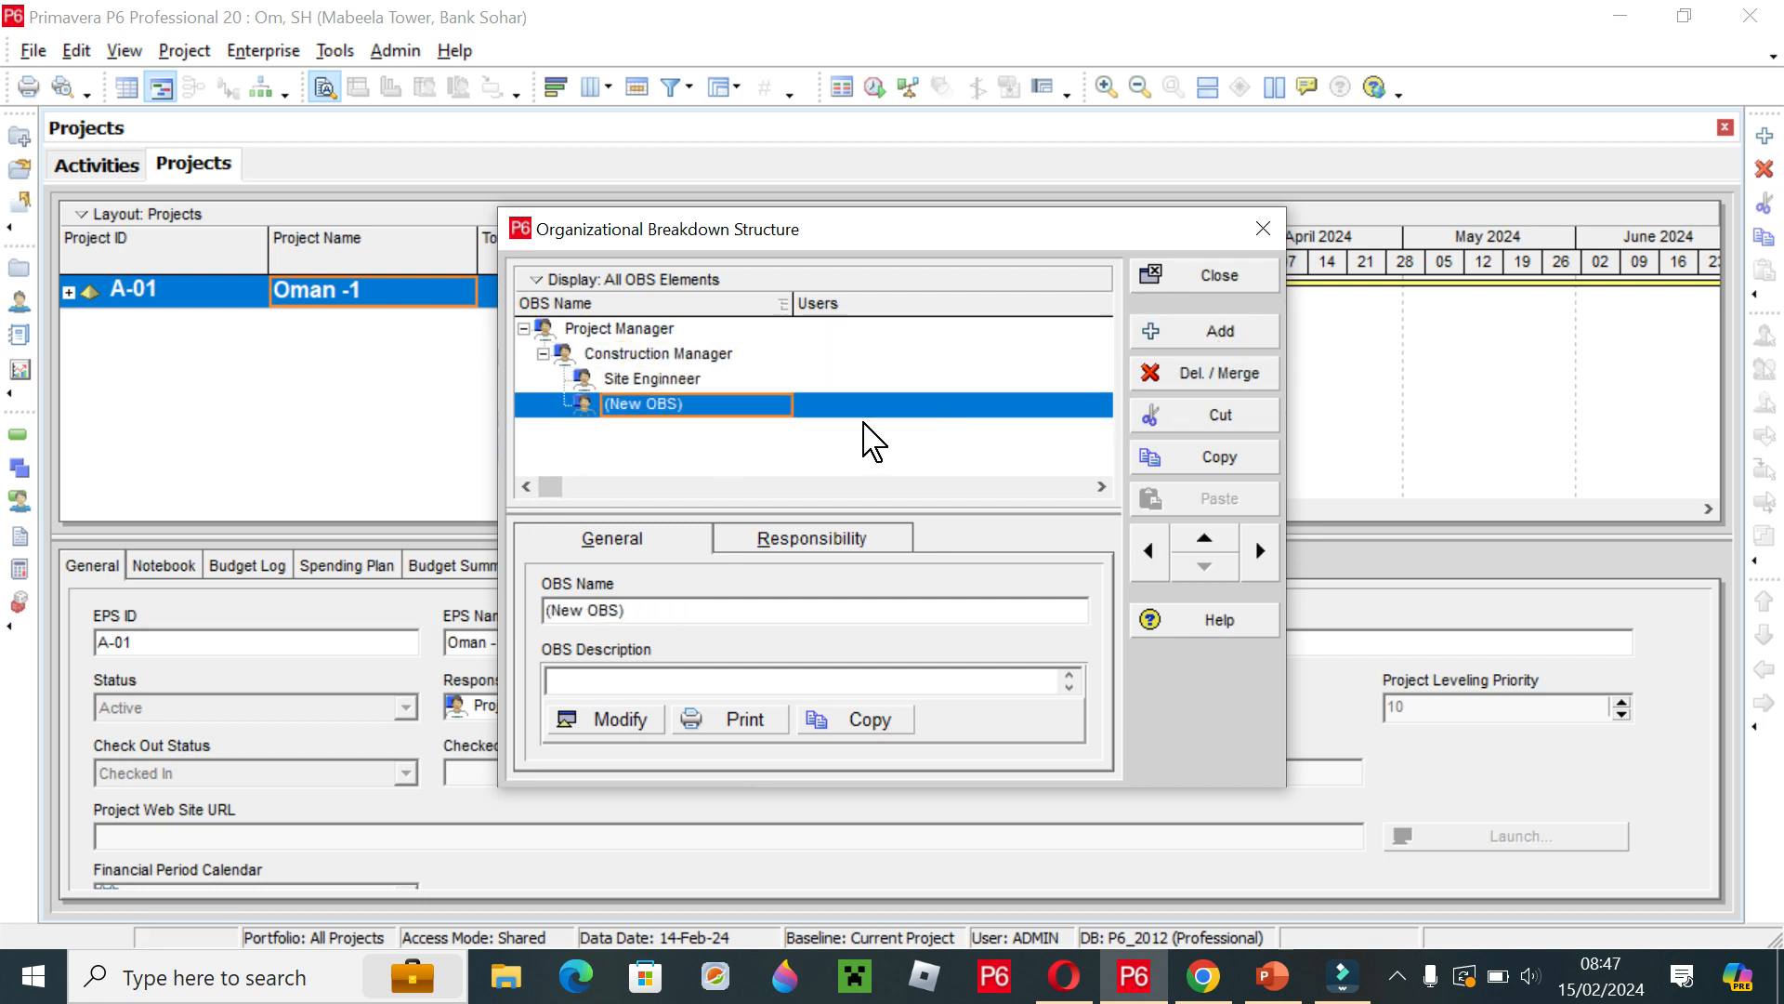
{"action": "left_click", "coordinate": [722, 401]}
{"action": "key", "text": "BackSpace"}
{"action": "type", "text": "Super"}
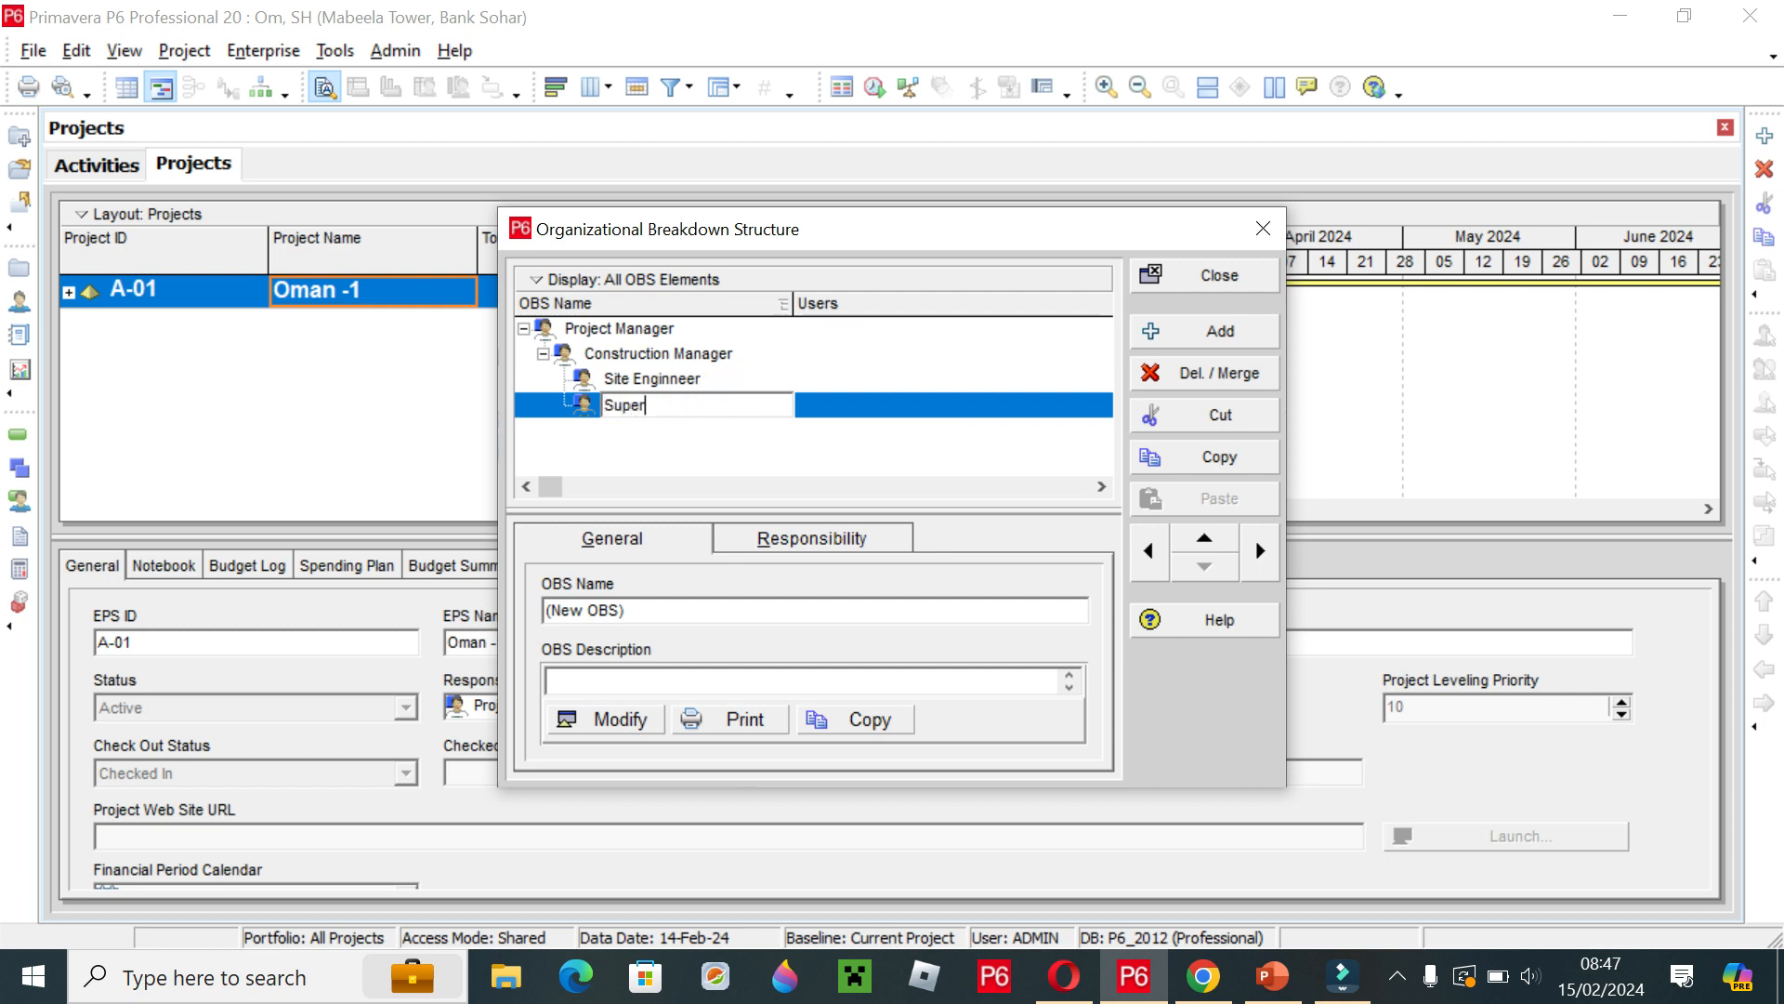
{"action": "type", "text": "visor"}
{"action": "left_click", "coordinate": [667, 447]}
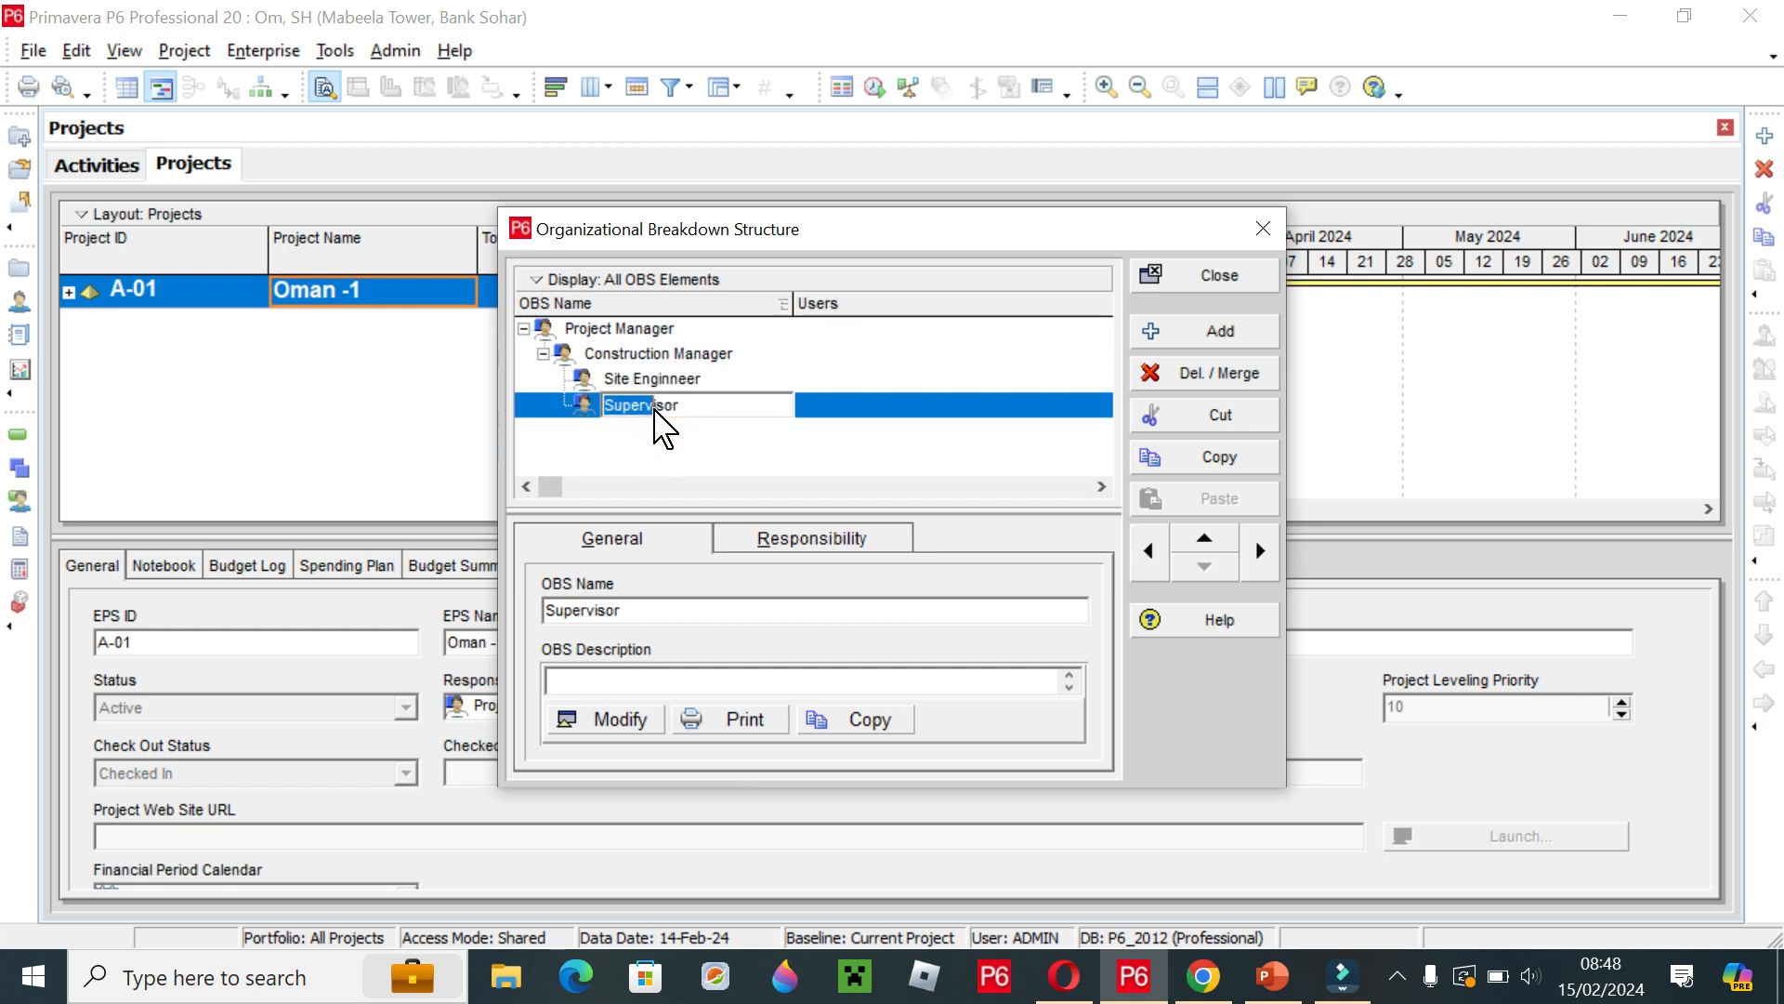
{"action": "left_click", "coordinate": [1261, 554]}
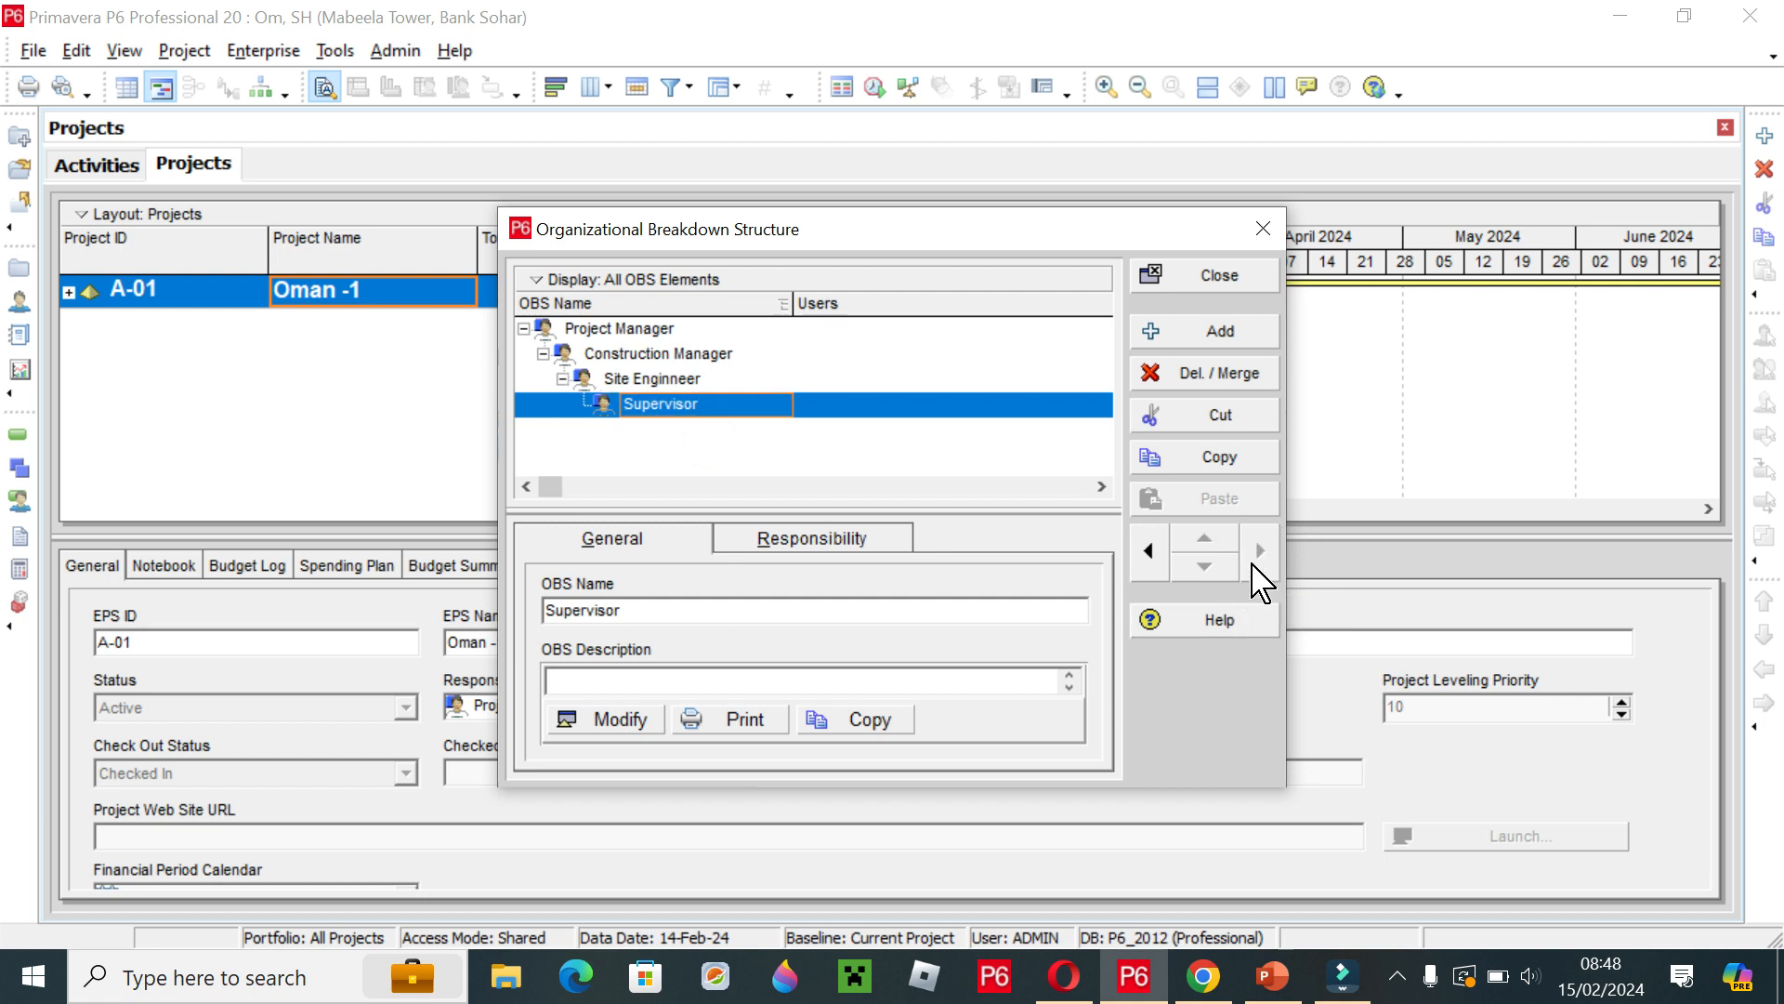
{"action": "left_click", "coordinate": [669, 451]}
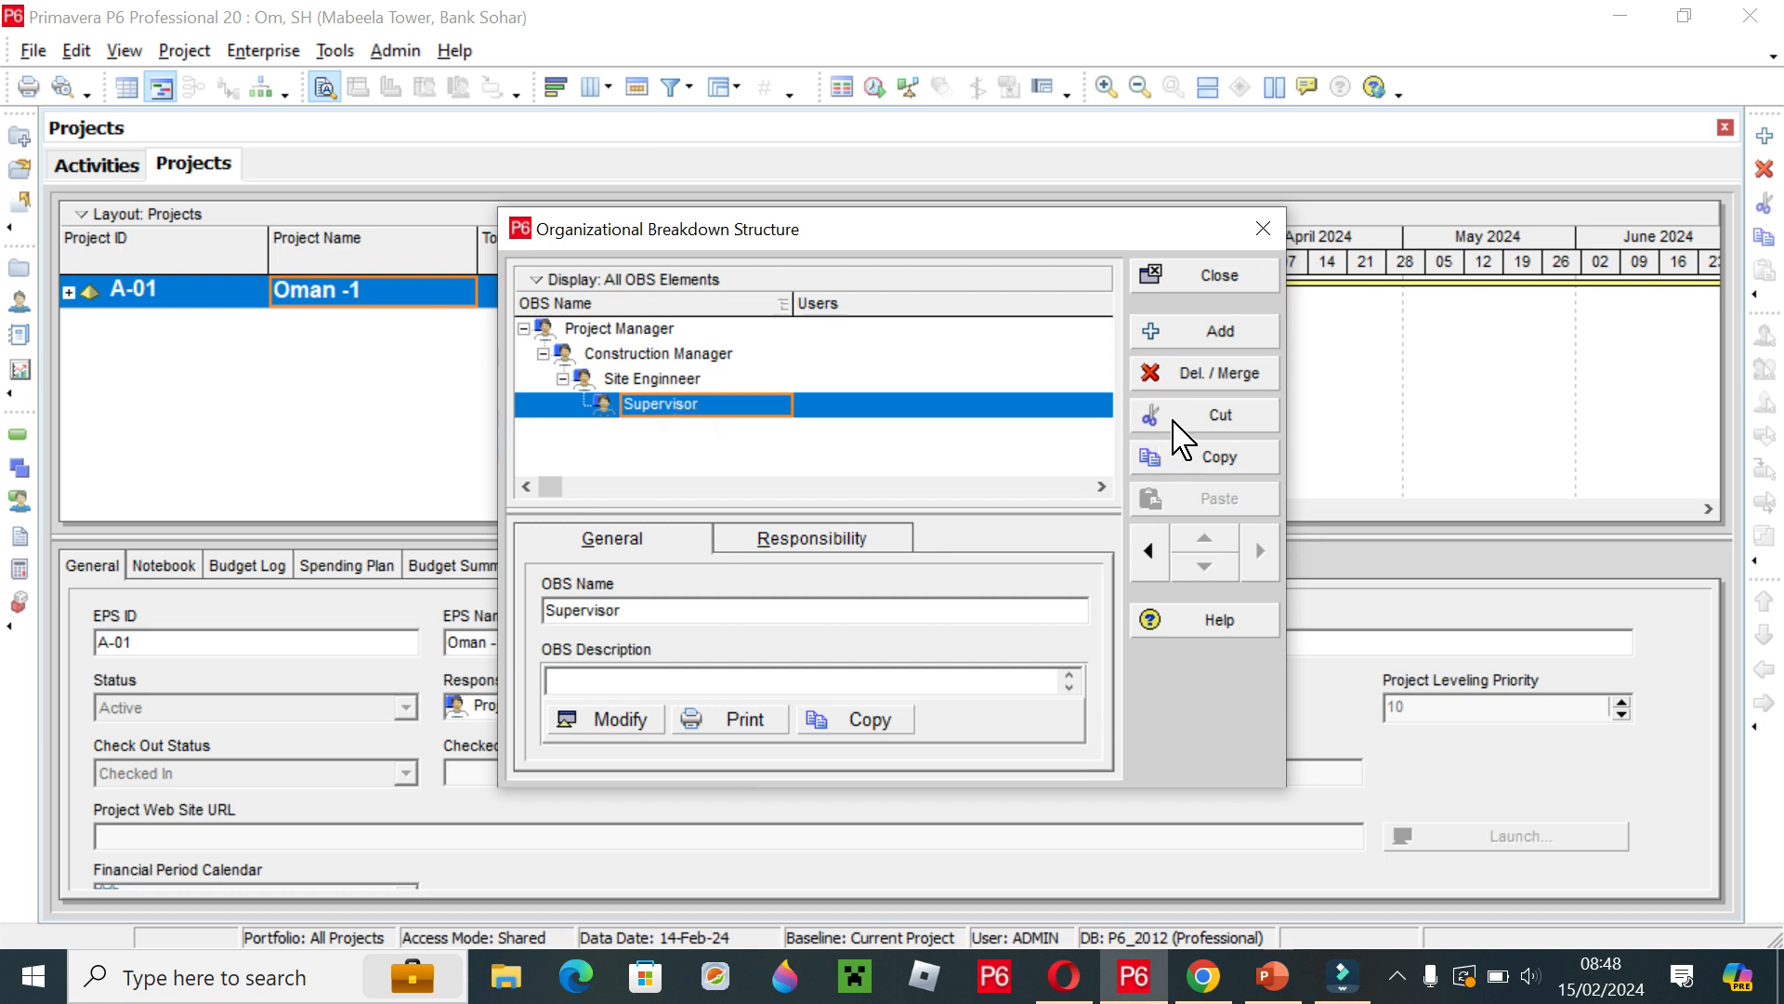
Add an OBS element named "QC Engineer" after Supervisor and outdent it two levels to sit directly under Project Manager.
{"action": "left_click", "coordinate": [1220, 335]}
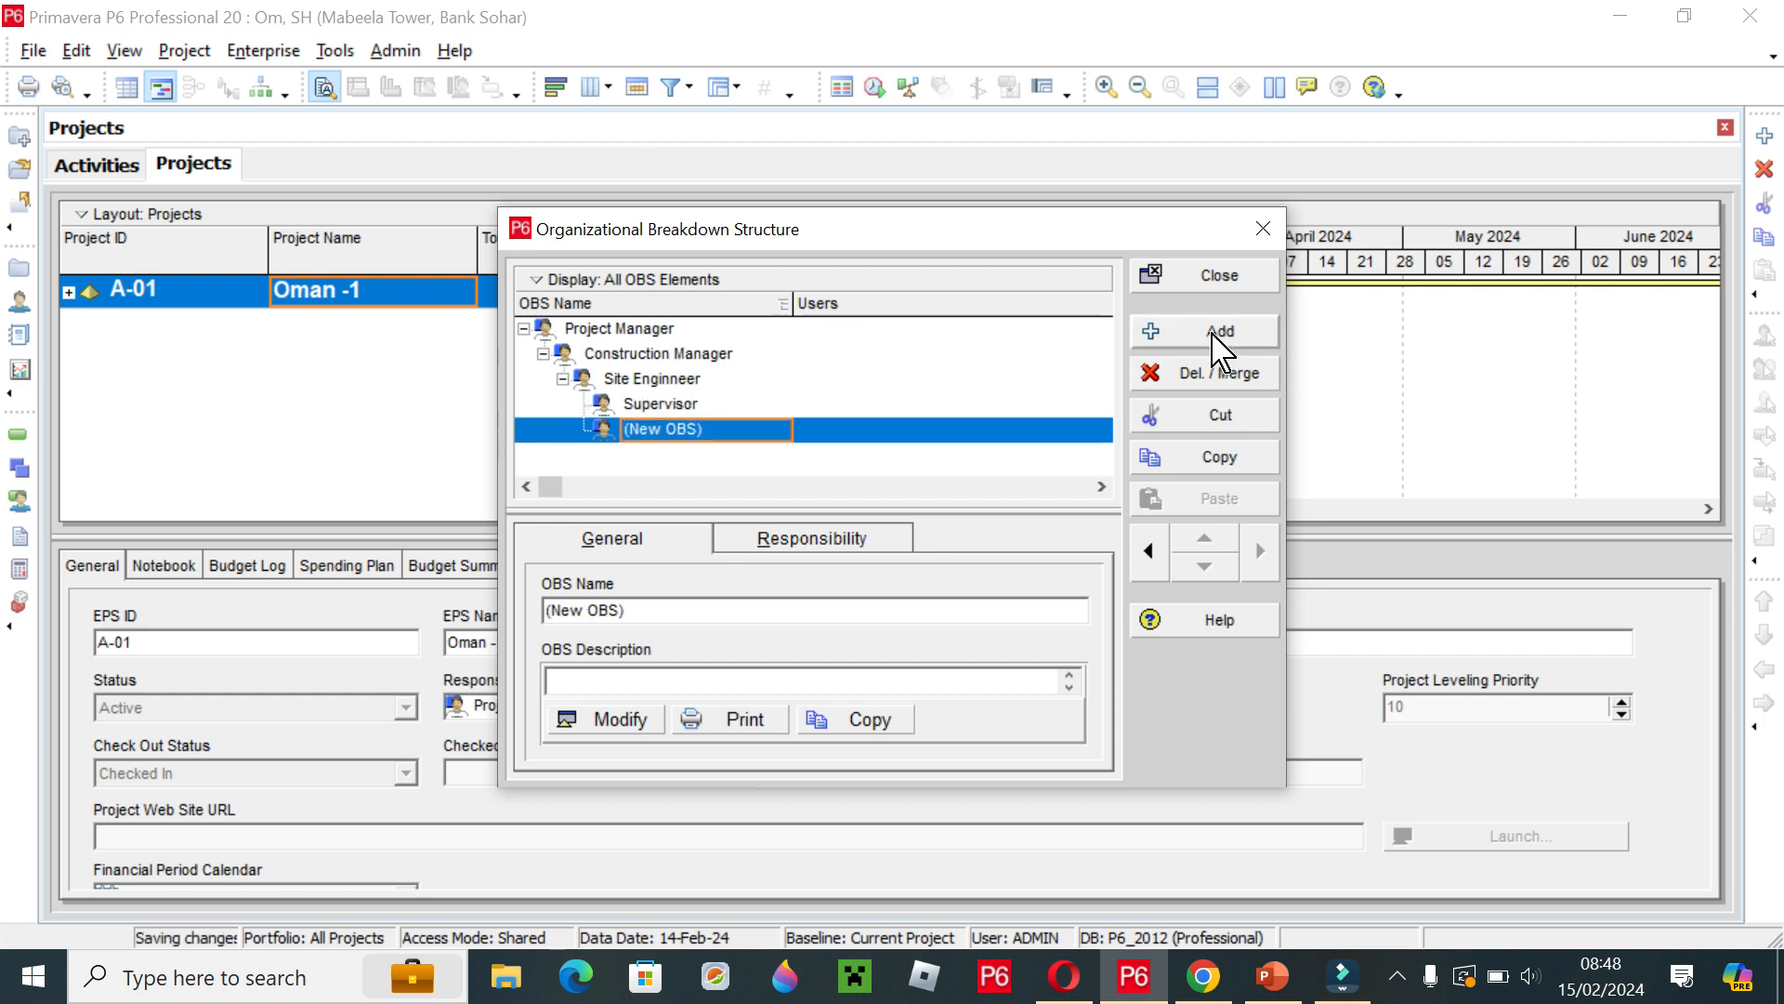
{"action": "left_click", "coordinate": [721, 429]}
{"action": "key", "text": "BackSpace"}
{"action": "type", "text": "QC Enginner"}
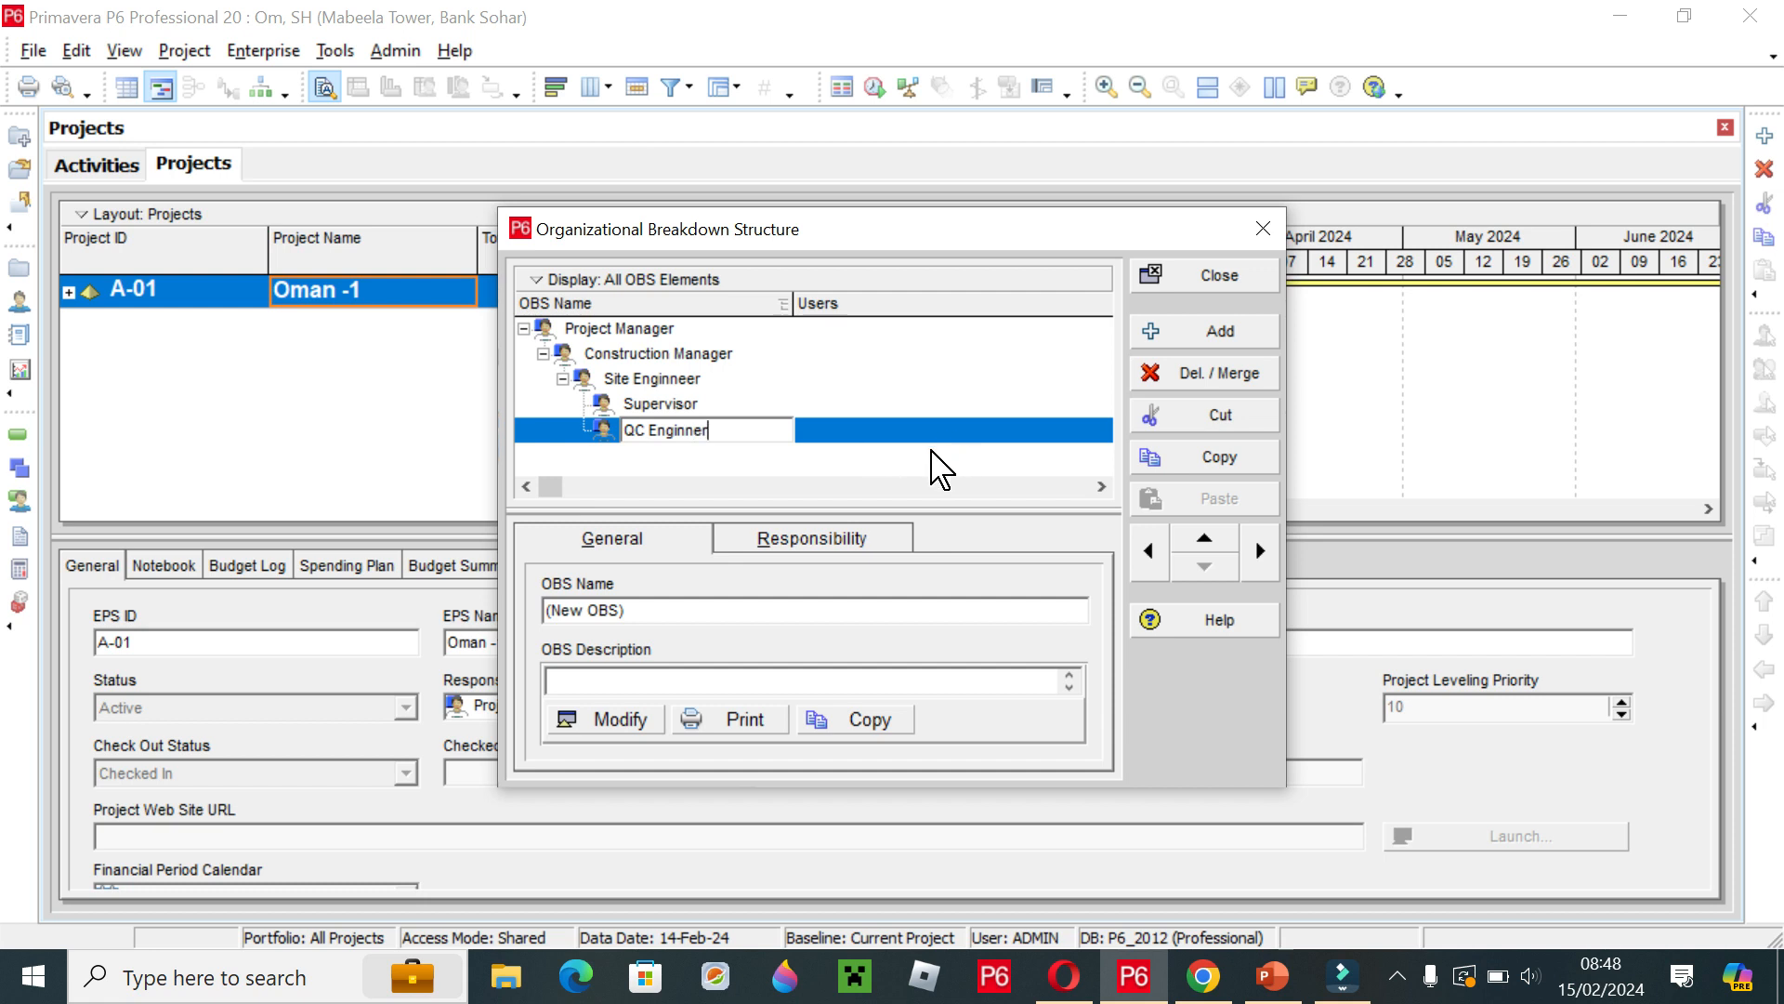
{"action": "key", "text": "BackSpace"}
{"action": "key", "text": "BackSpace"}
{"action": "key", "text": "BackSpace"}
{"action": "key", "text": "BackSpace"}
{"action": "type", "text": "neer"}
{"action": "left_click", "coordinate": [837, 457]}
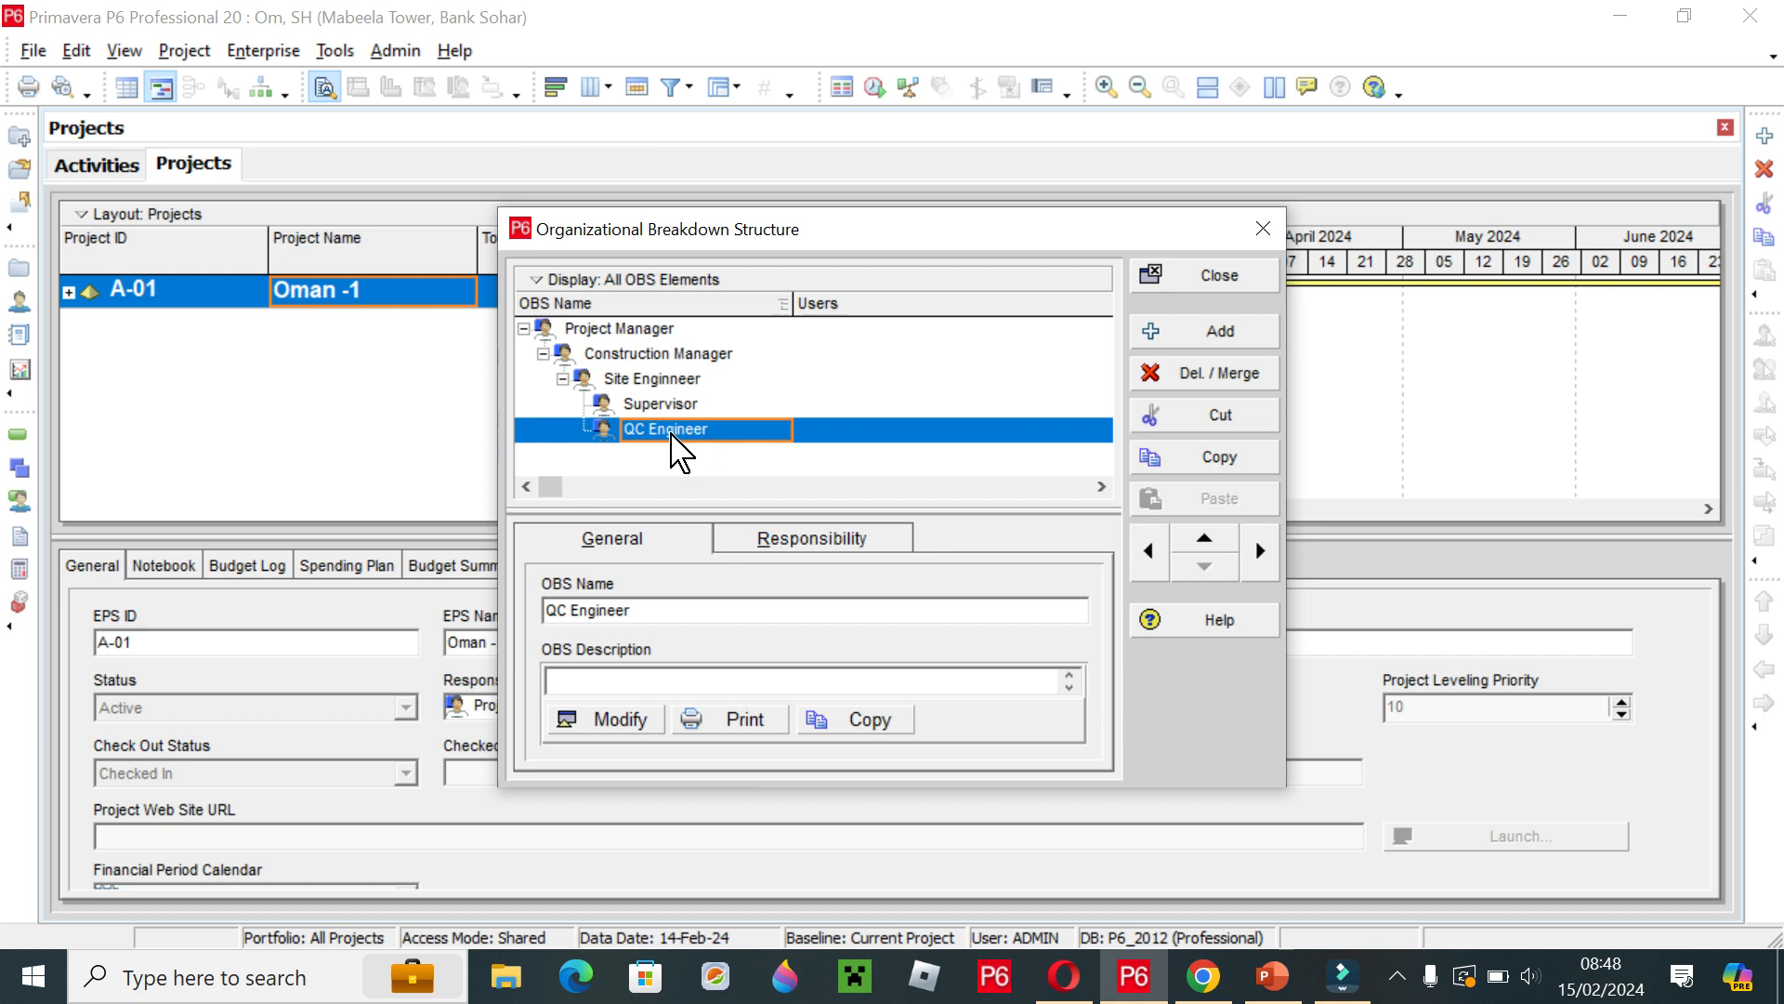
{"action": "left_click", "coordinate": [1159, 558]}
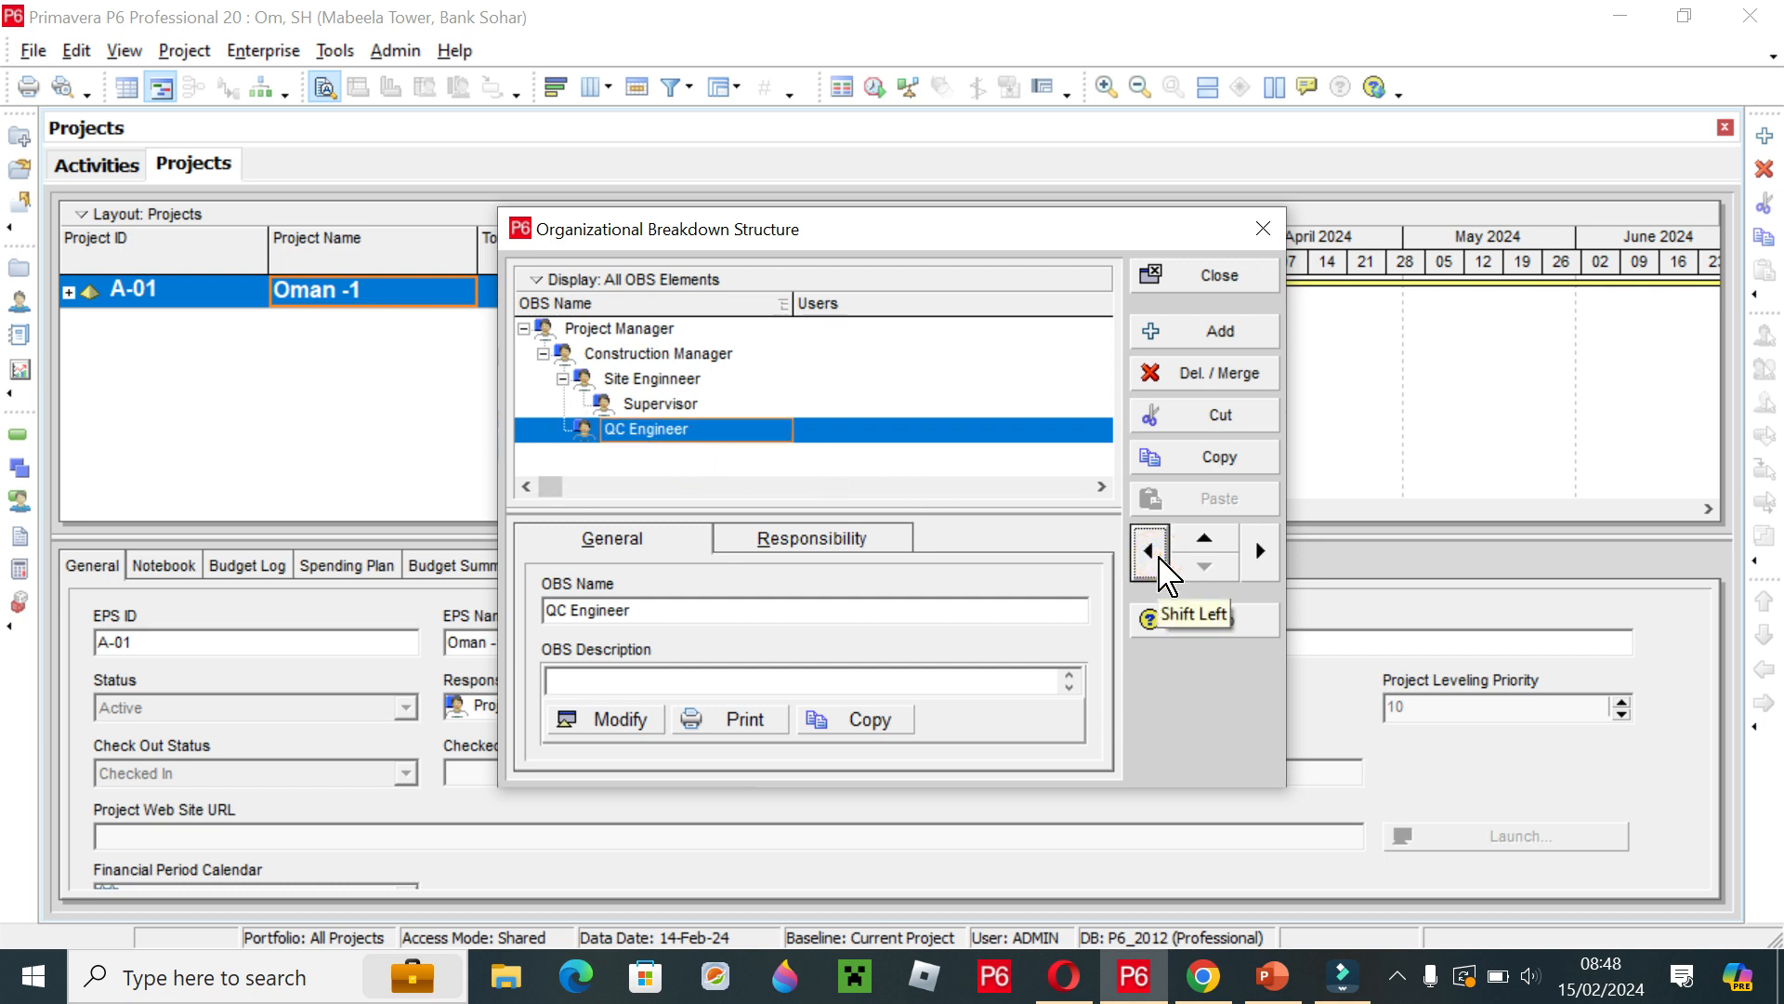
{"action": "left_click", "coordinate": [1159, 558]}
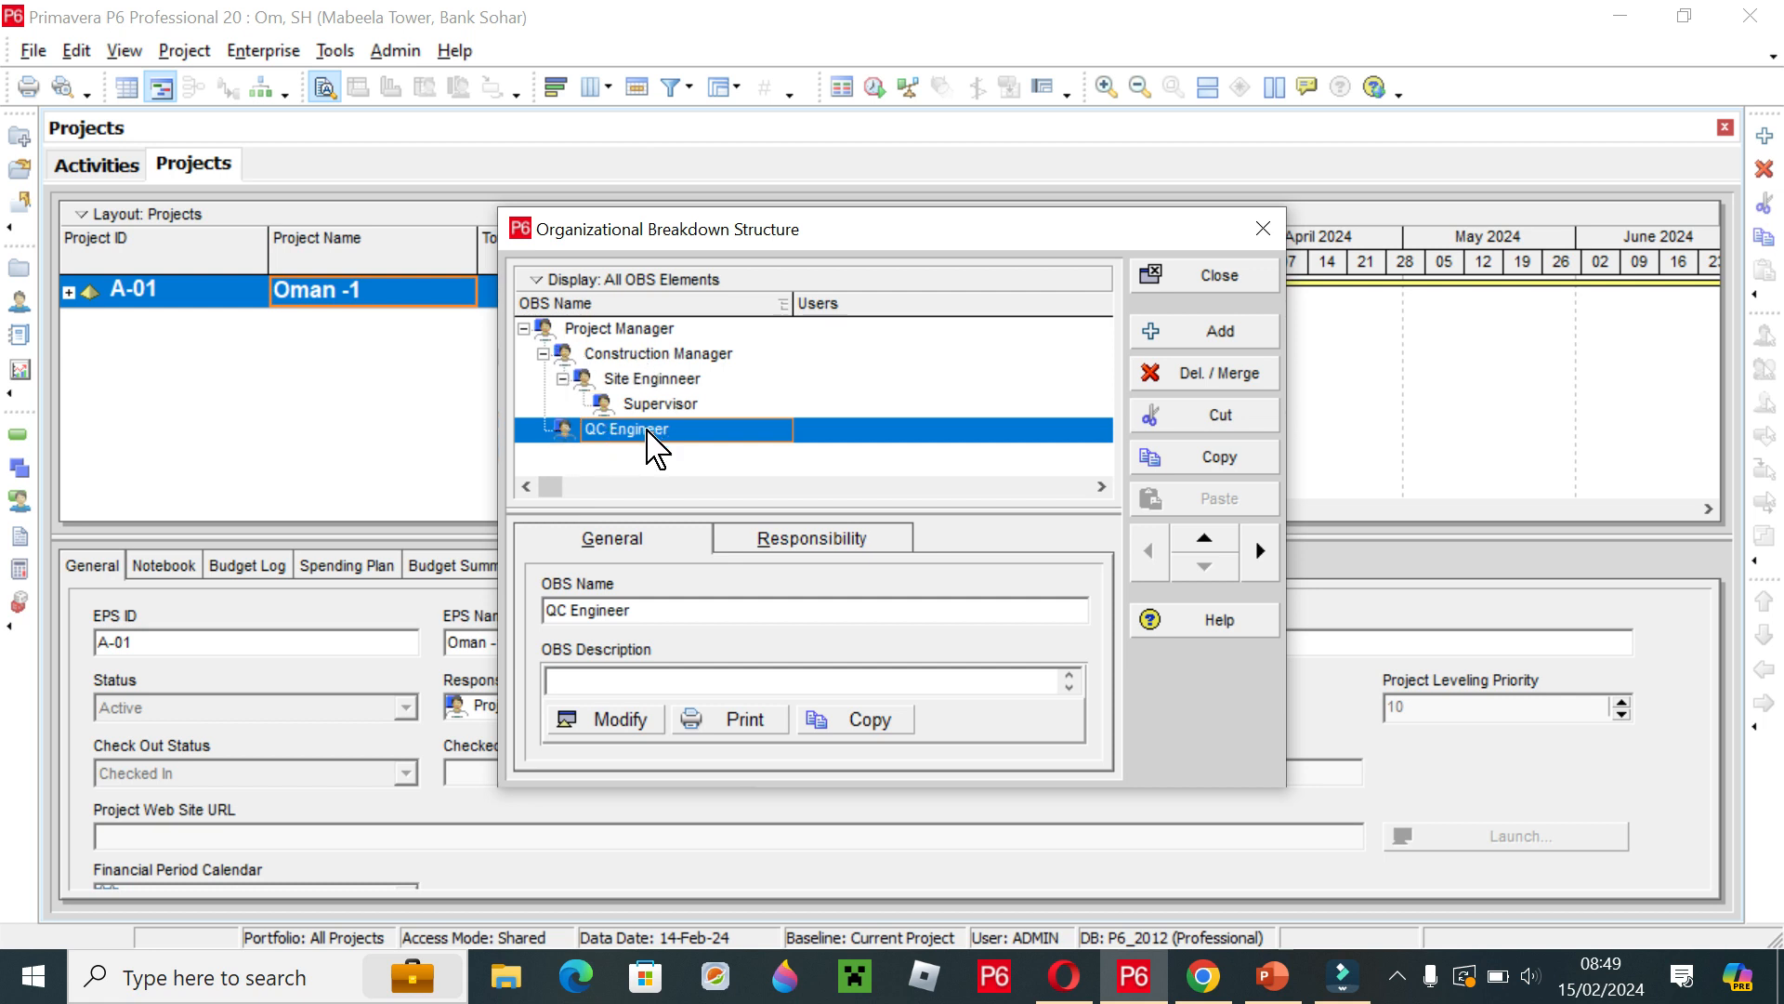
Add an OBS element named "Qs" after QC Engineer and indent it one level to sit under QC Engineer.
{"action": "left_click", "coordinate": [1219, 332]}
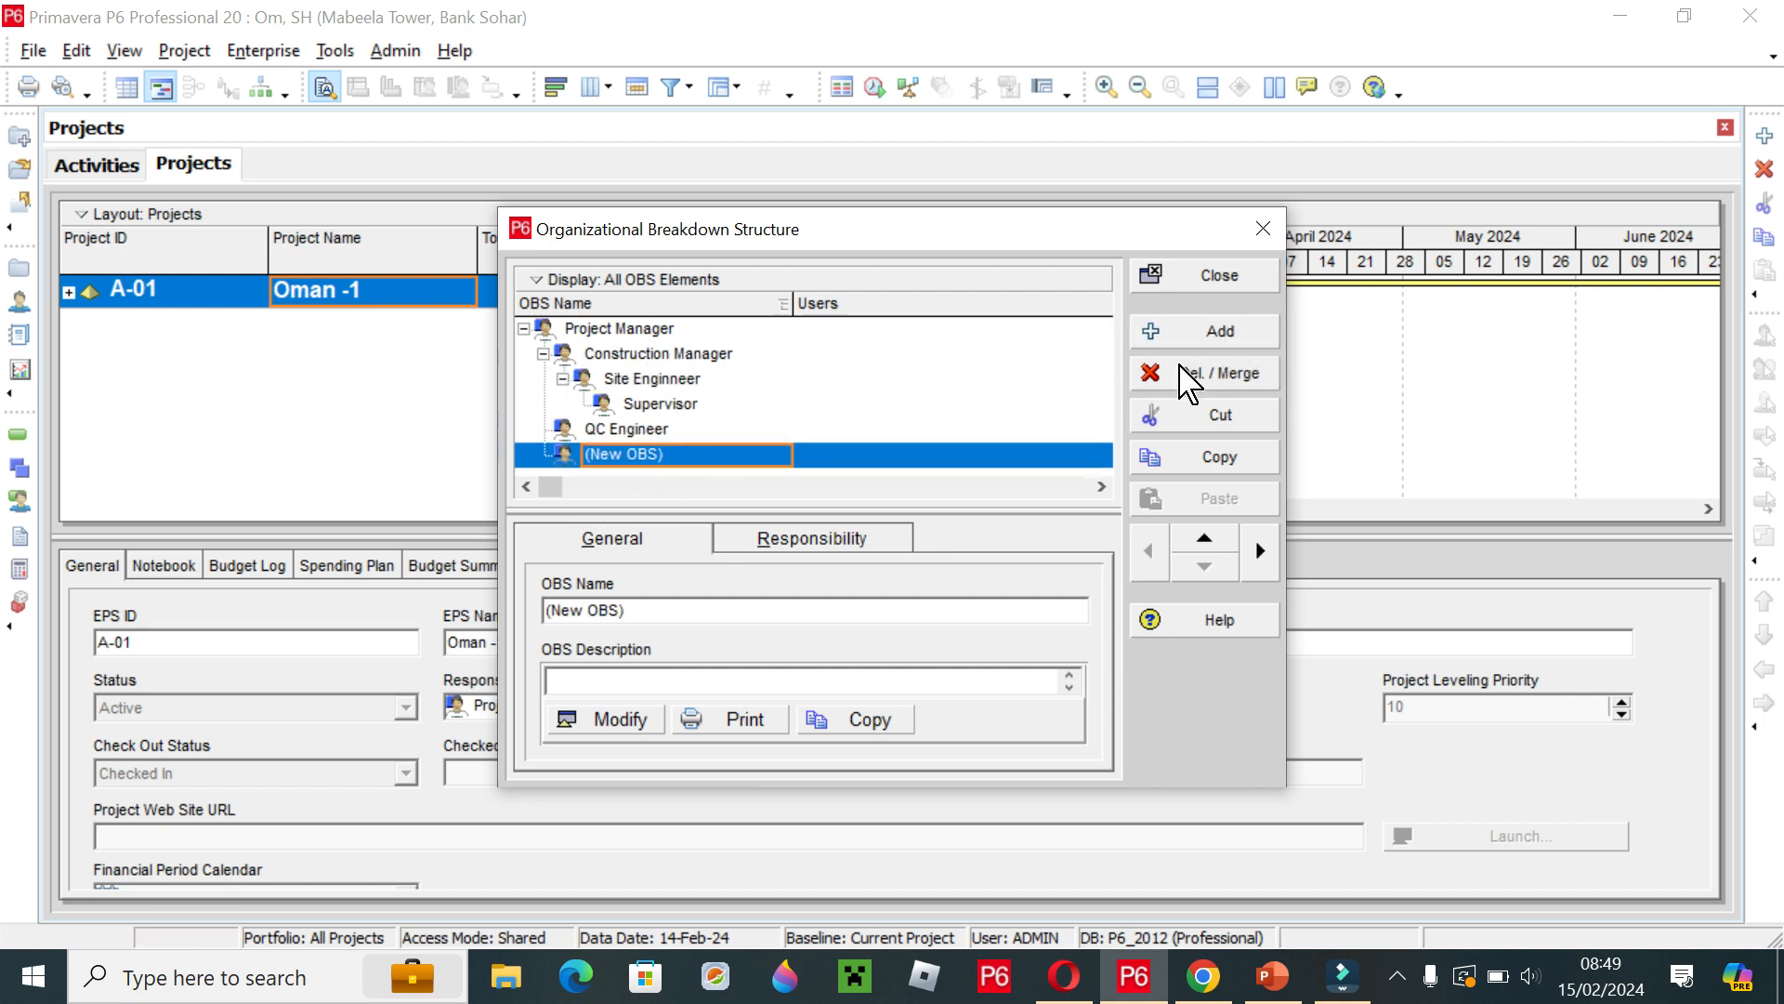
{"action": "left_click", "coordinate": [688, 455]}
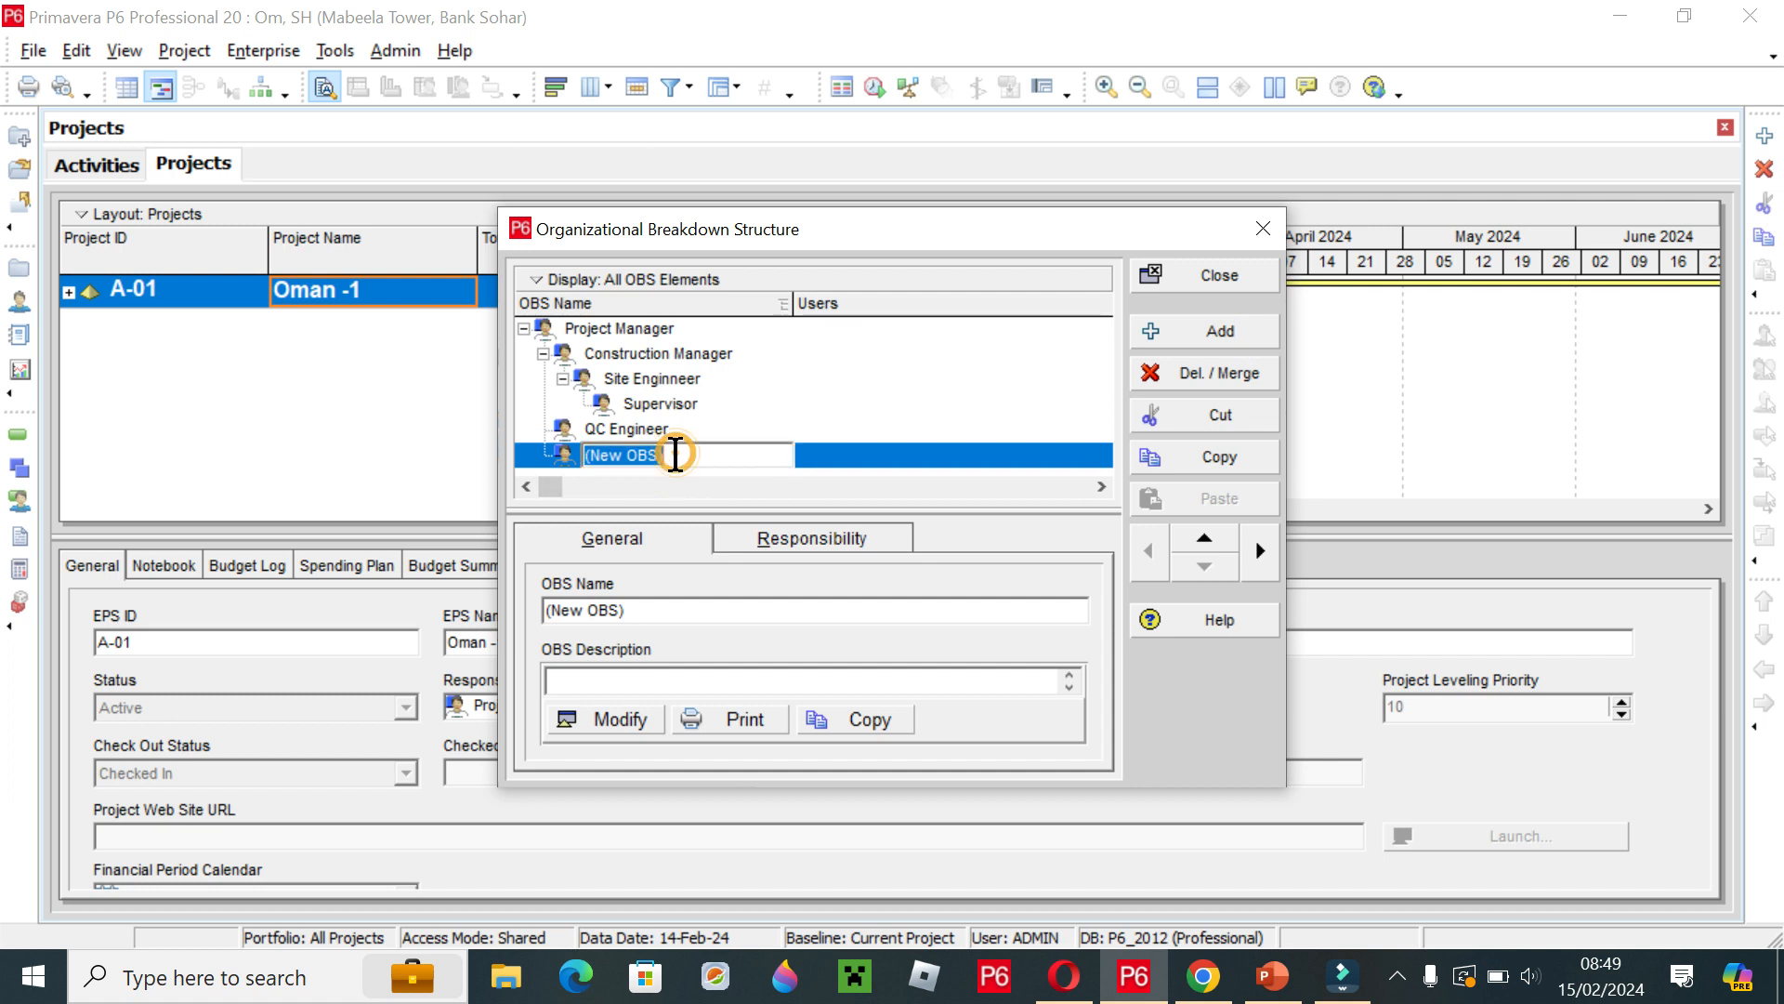
{"action": "key", "text": "BackSpace"}
{"action": "type", "text": "Qs"}
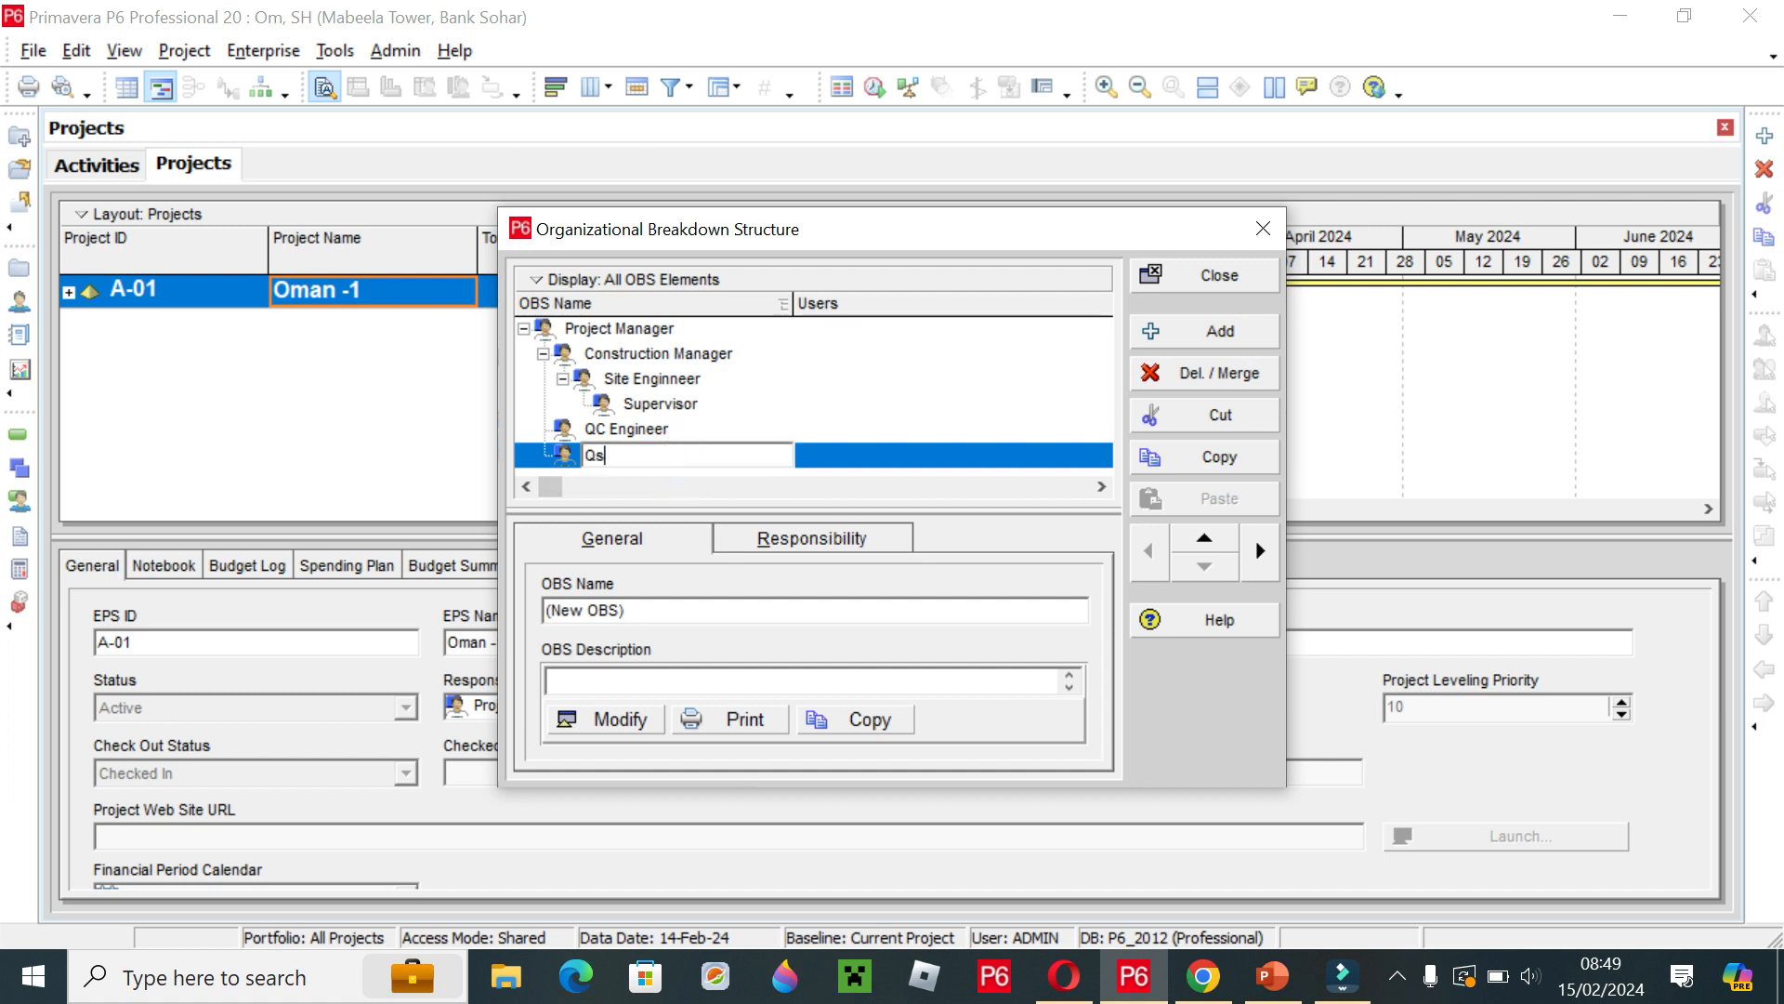
{"action": "left_click", "coordinate": [872, 380]}
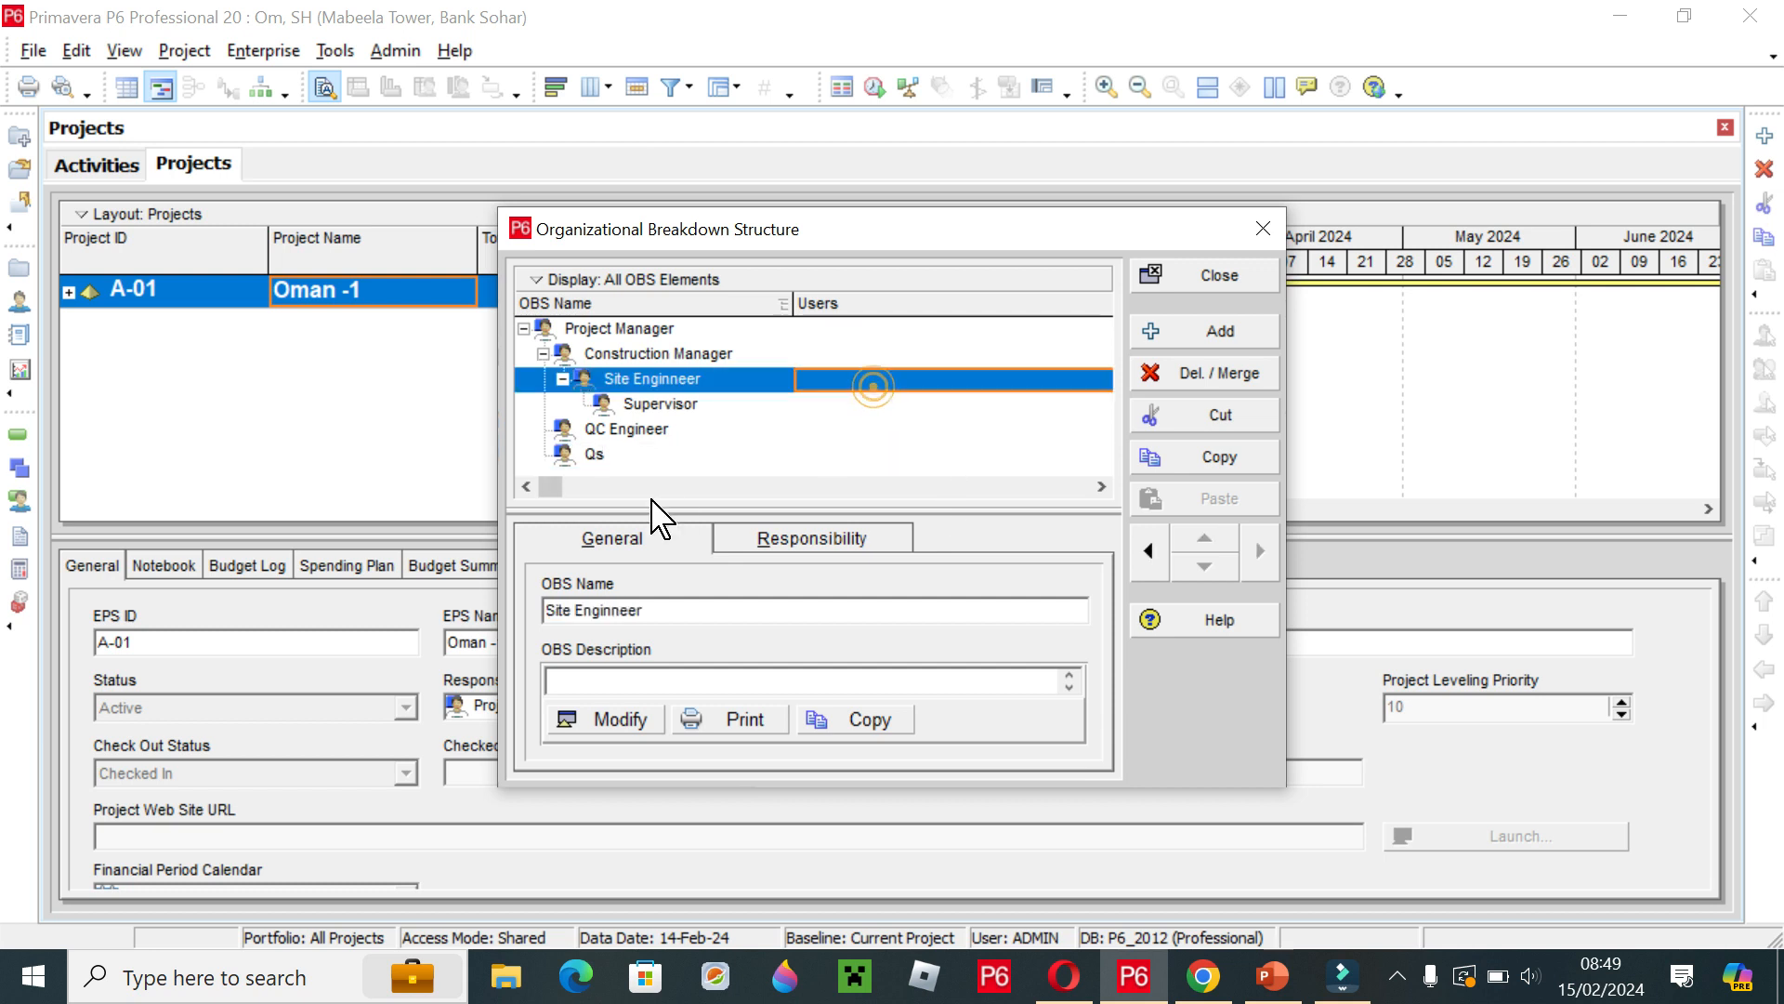
{"action": "left_click", "coordinate": [599, 459]}
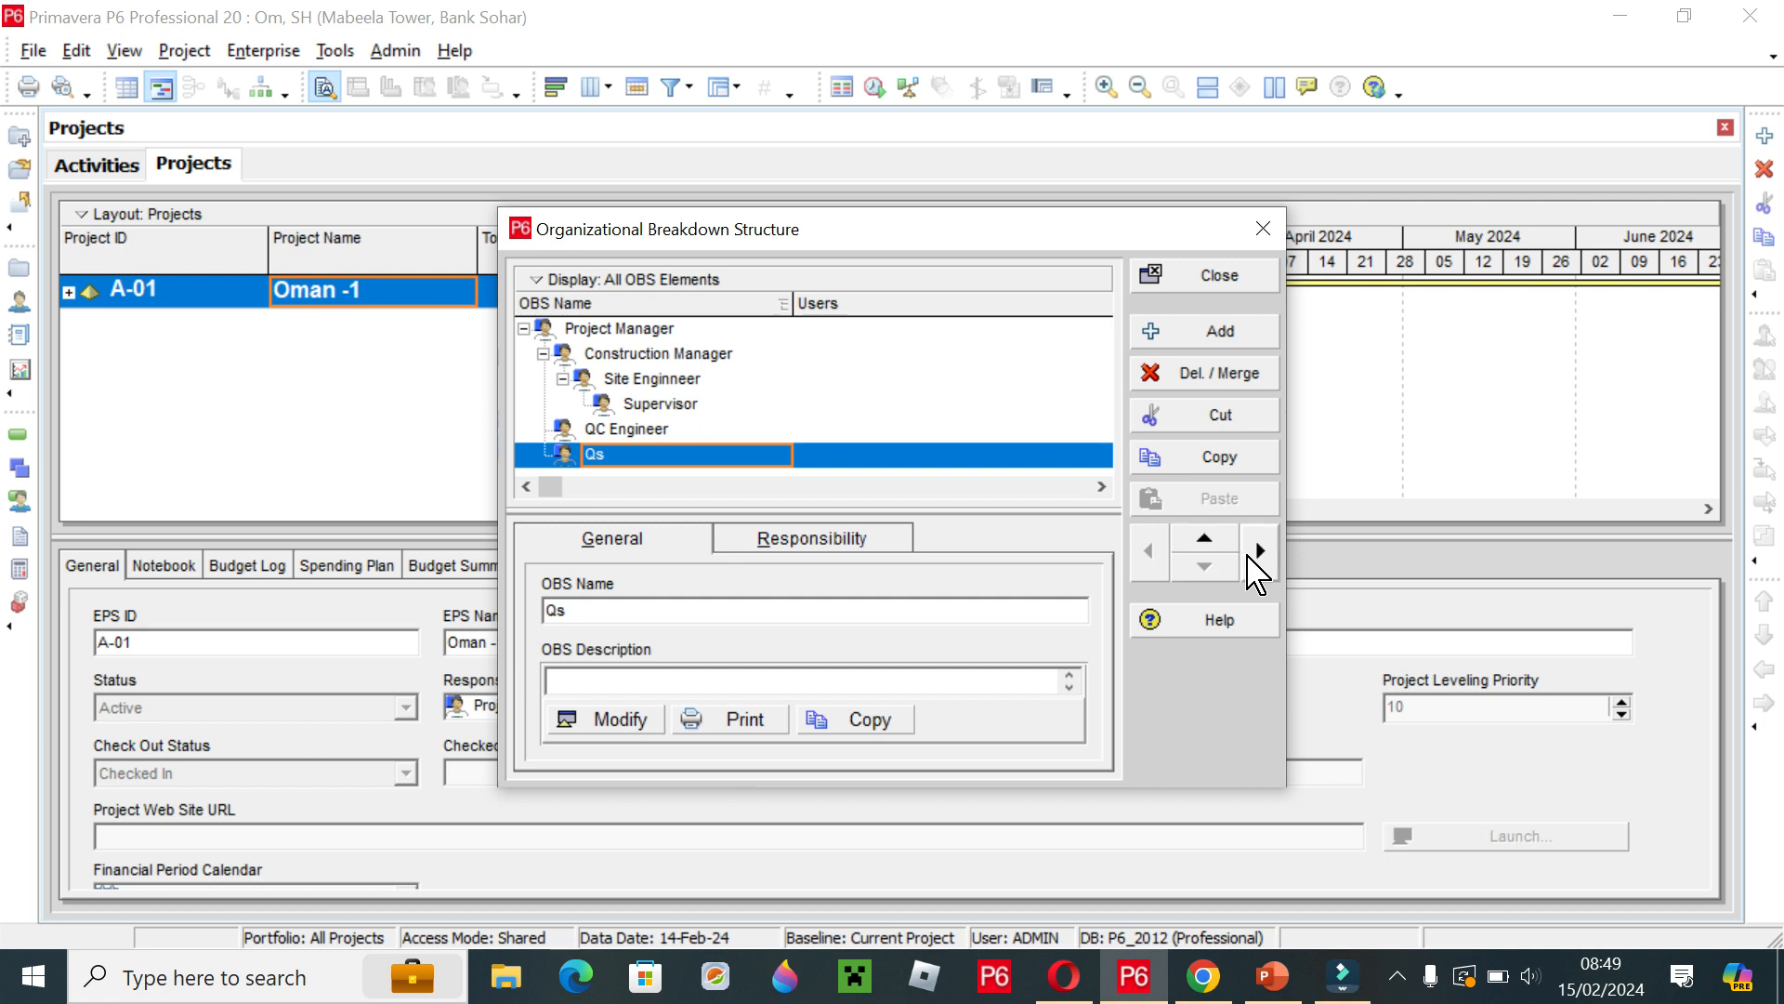
{"action": "left_click", "coordinate": [1260, 550]}
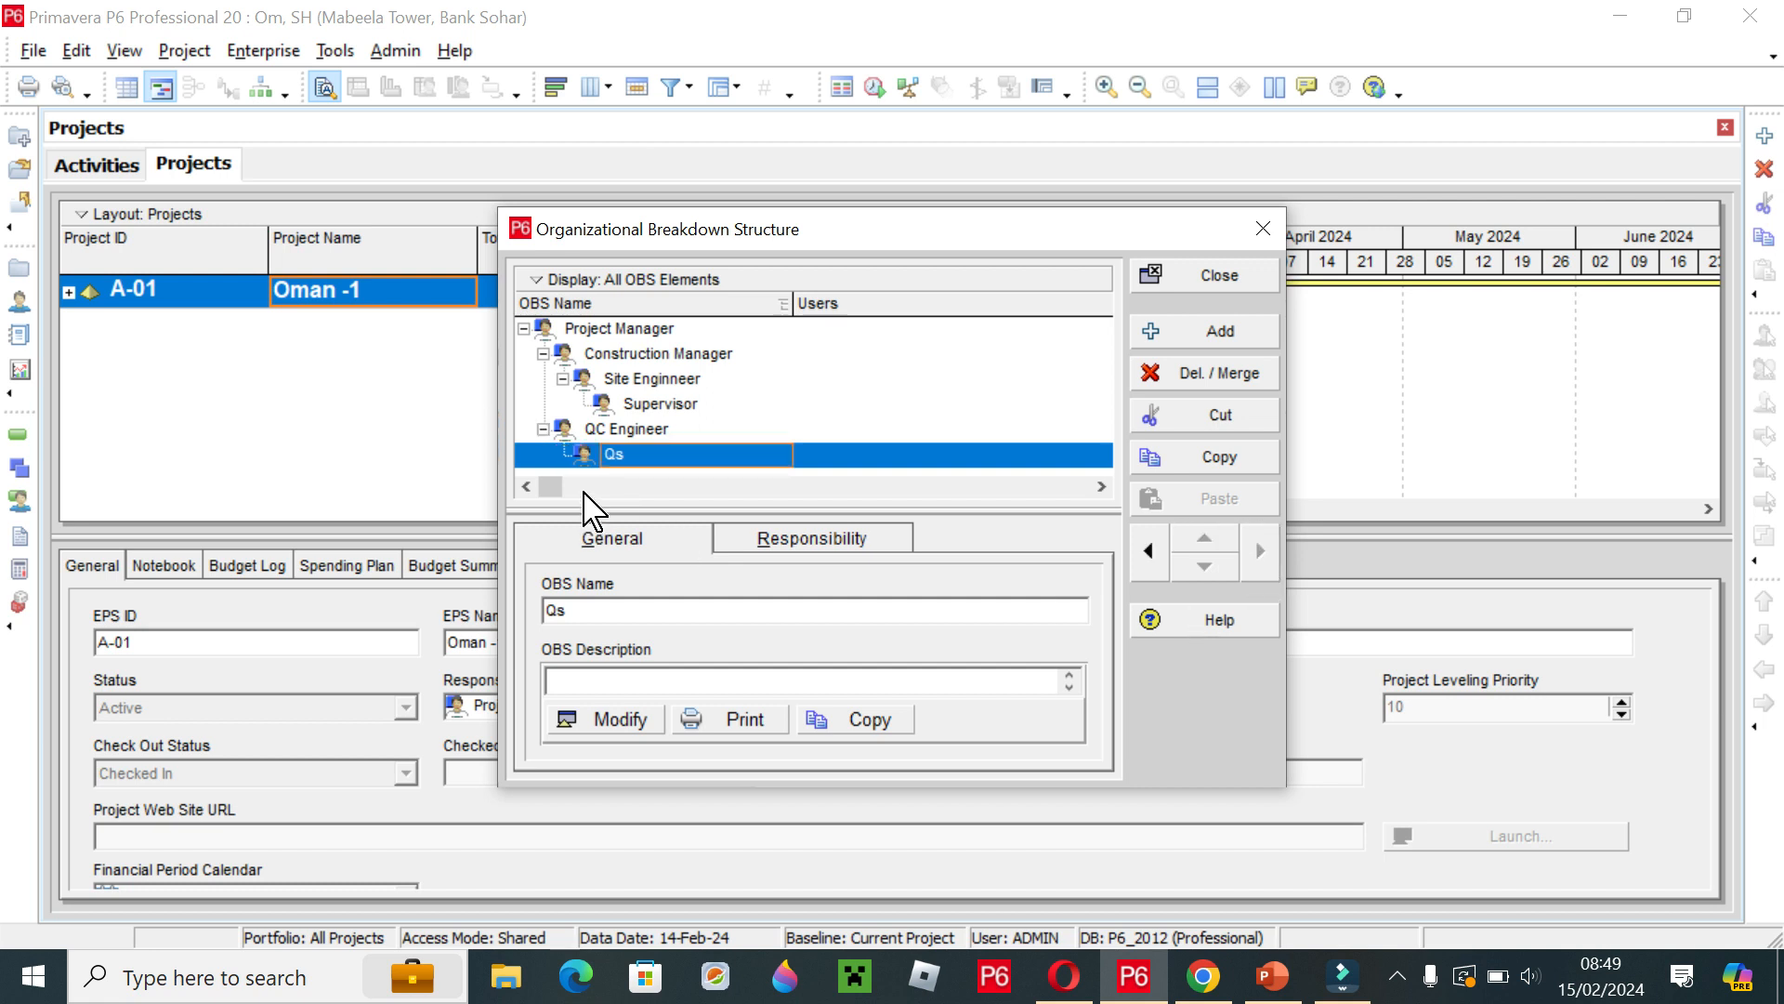
{"action": "left_click", "coordinate": [878, 377]}
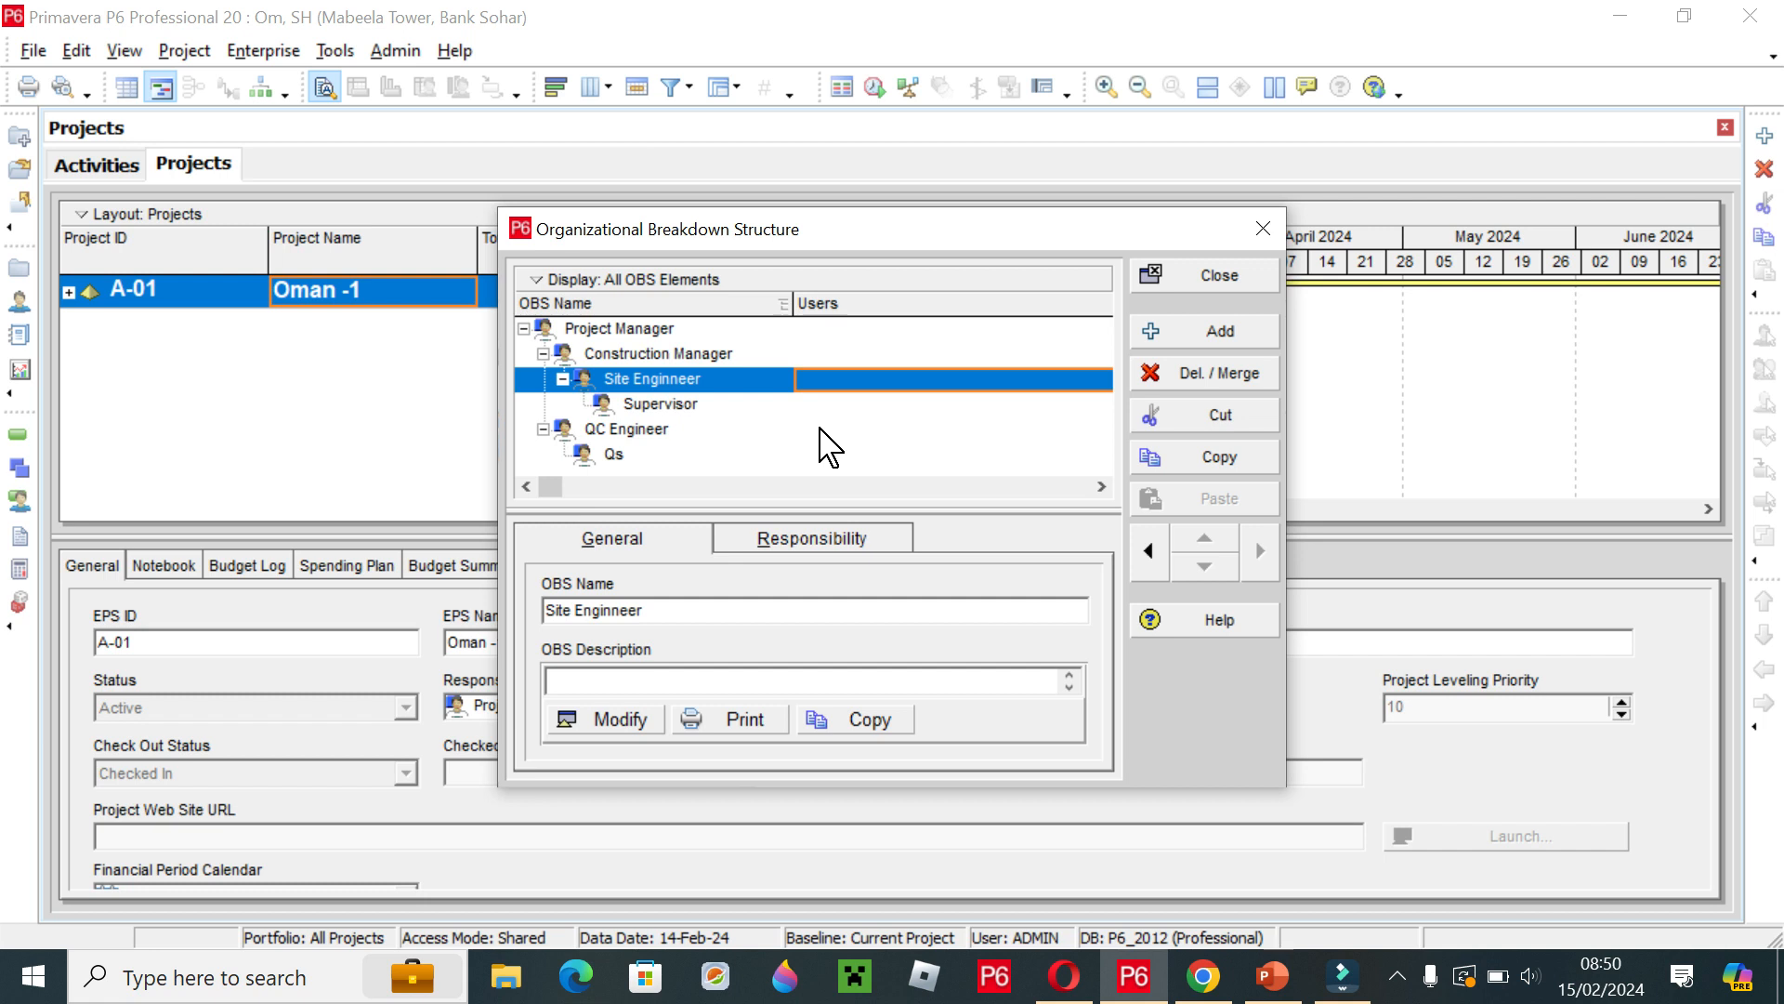
Go through the OBS elements from Qs up to Project Manager to review the reporting hierarchy.
{"action": "left_click", "coordinate": [667, 459]}
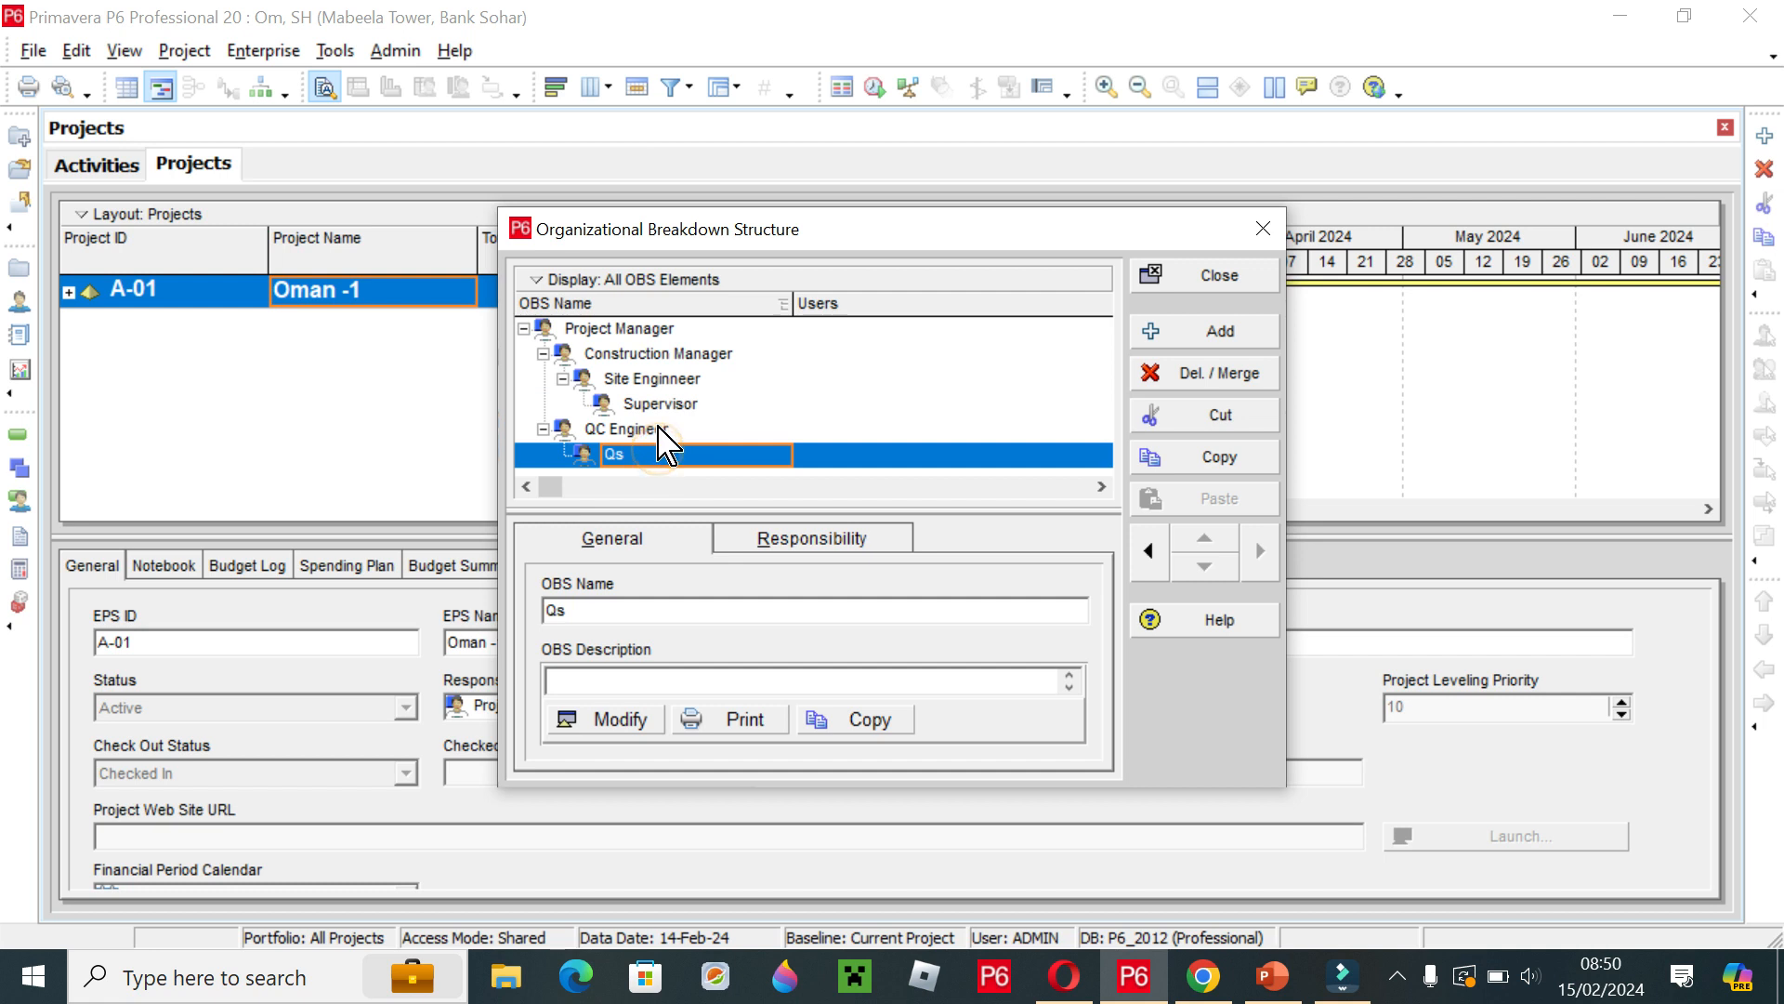
{"action": "left_click", "coordinate": [659, 429]}
{"action": "left_click", "coordinate": [662, 403]}
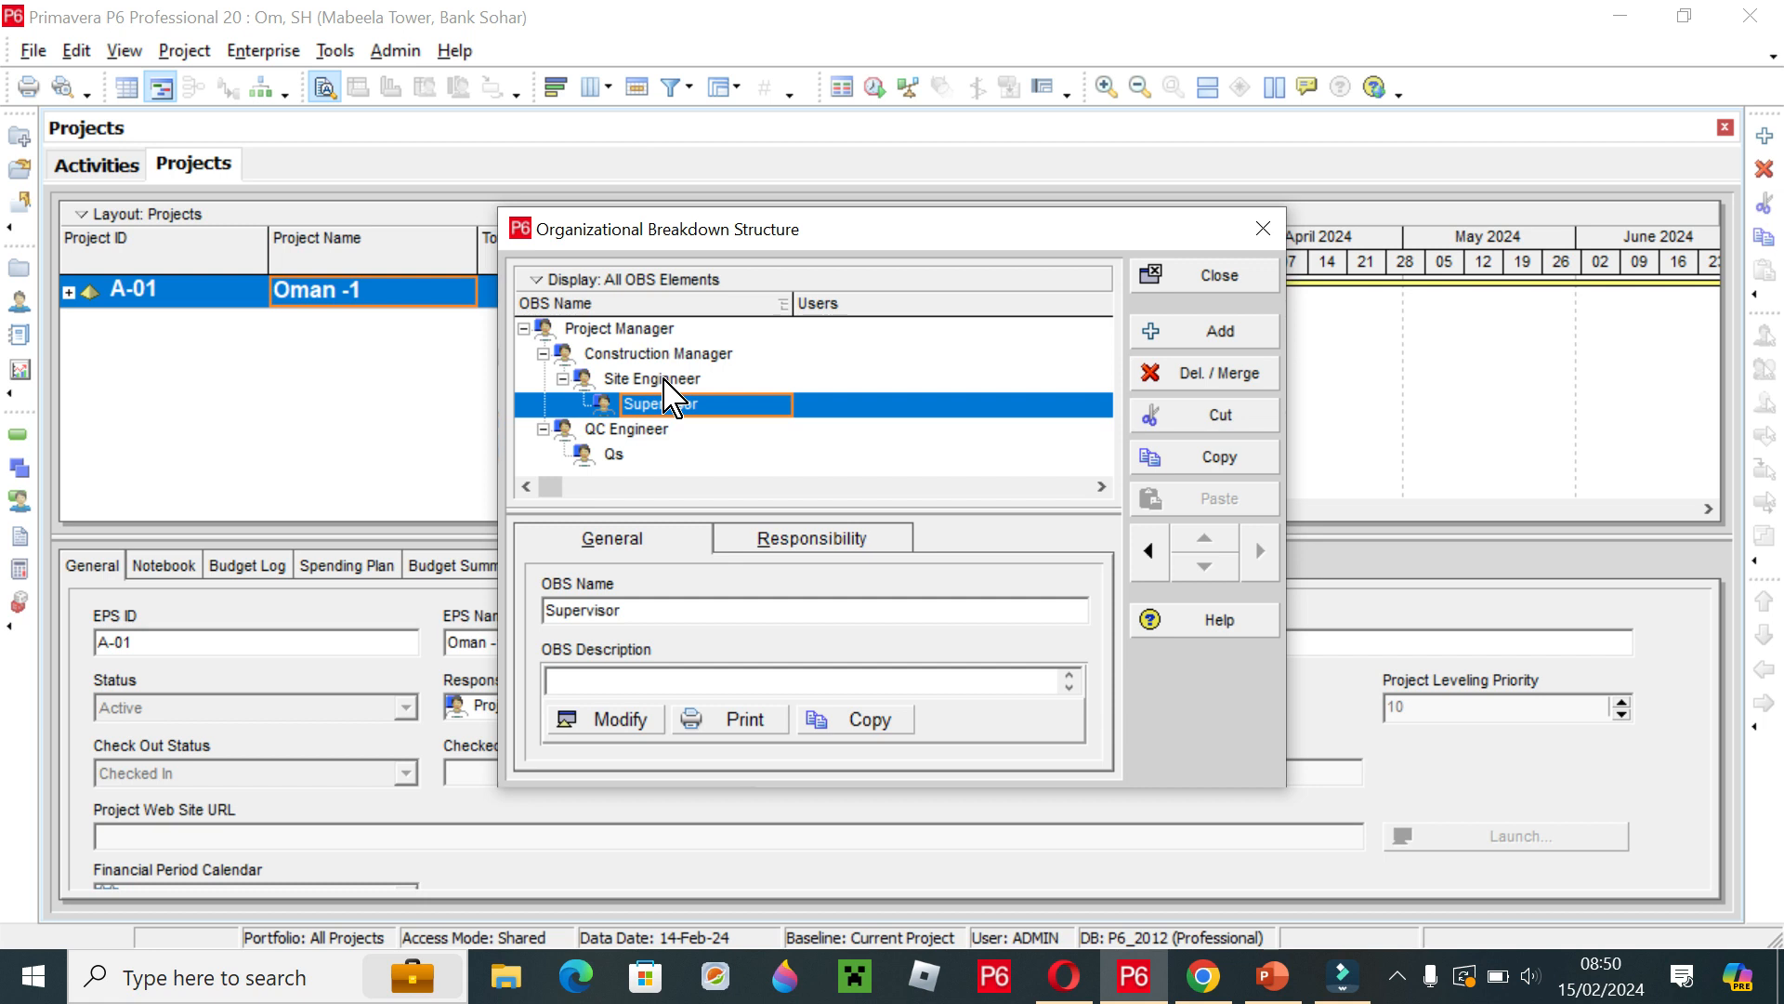
{"action": "left_click", "coordinate": [662, 383]}
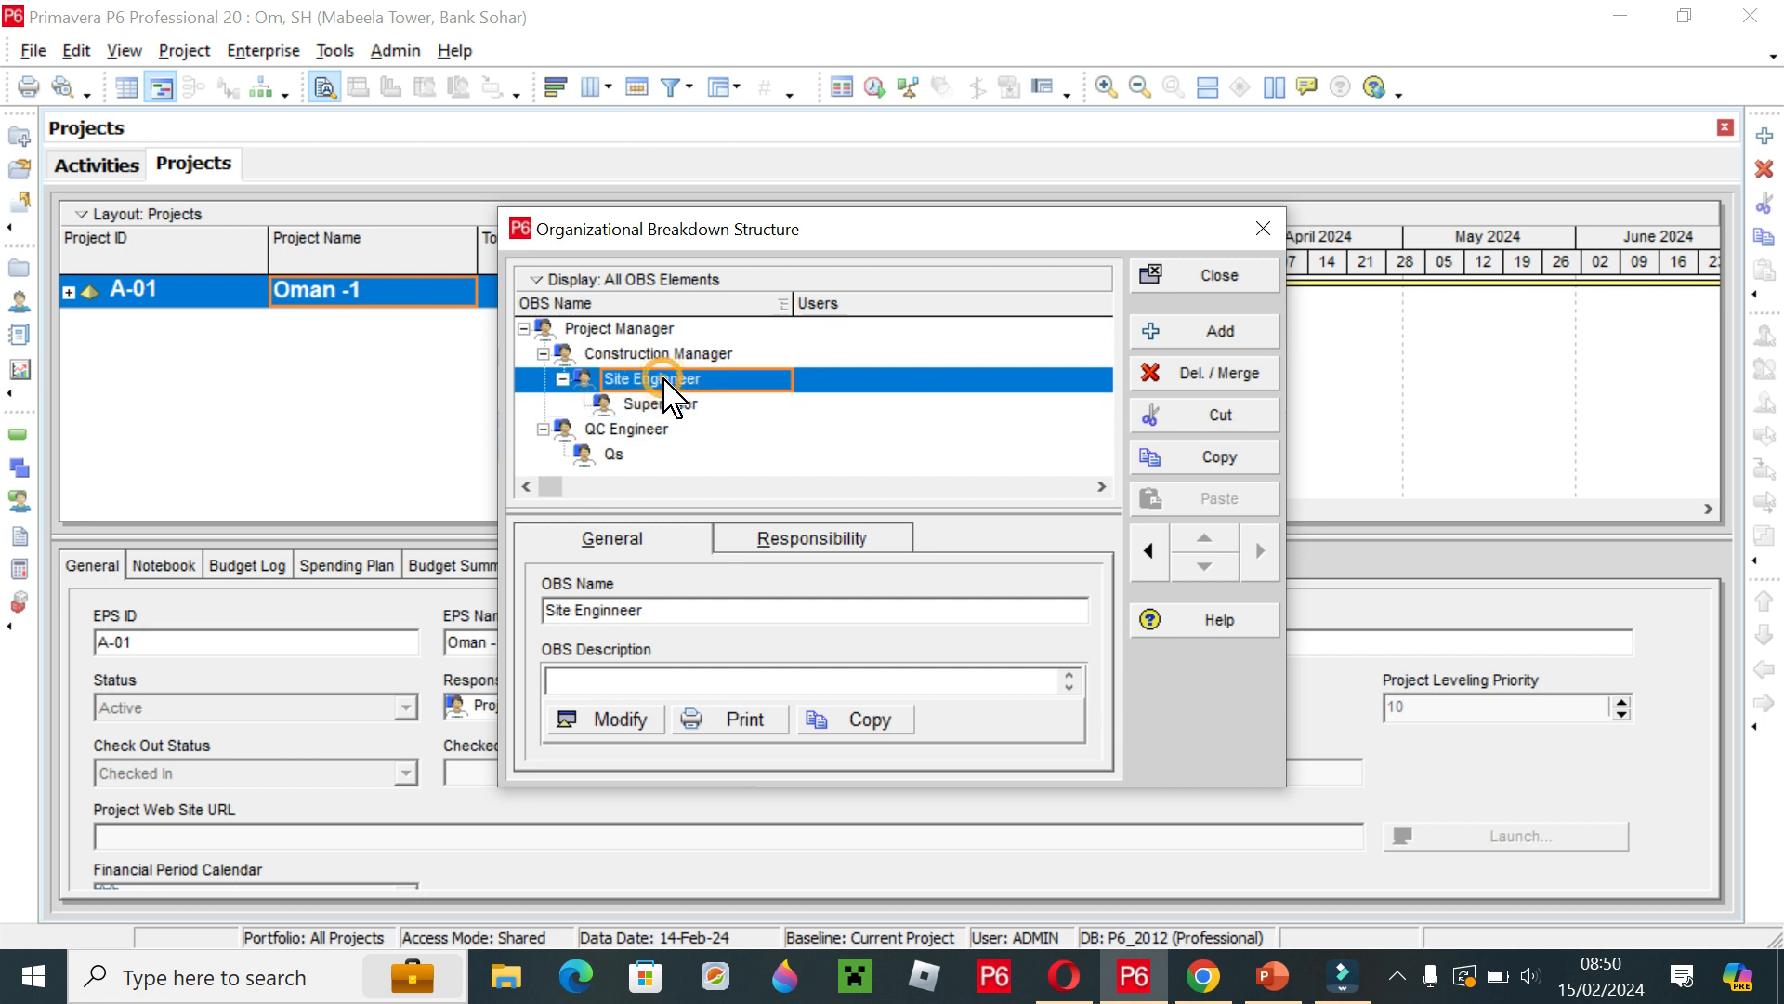
{"action": "left_click", "coordinate": [653, 356]}
{"action": "left_click", "coordinate": [642, 330]}
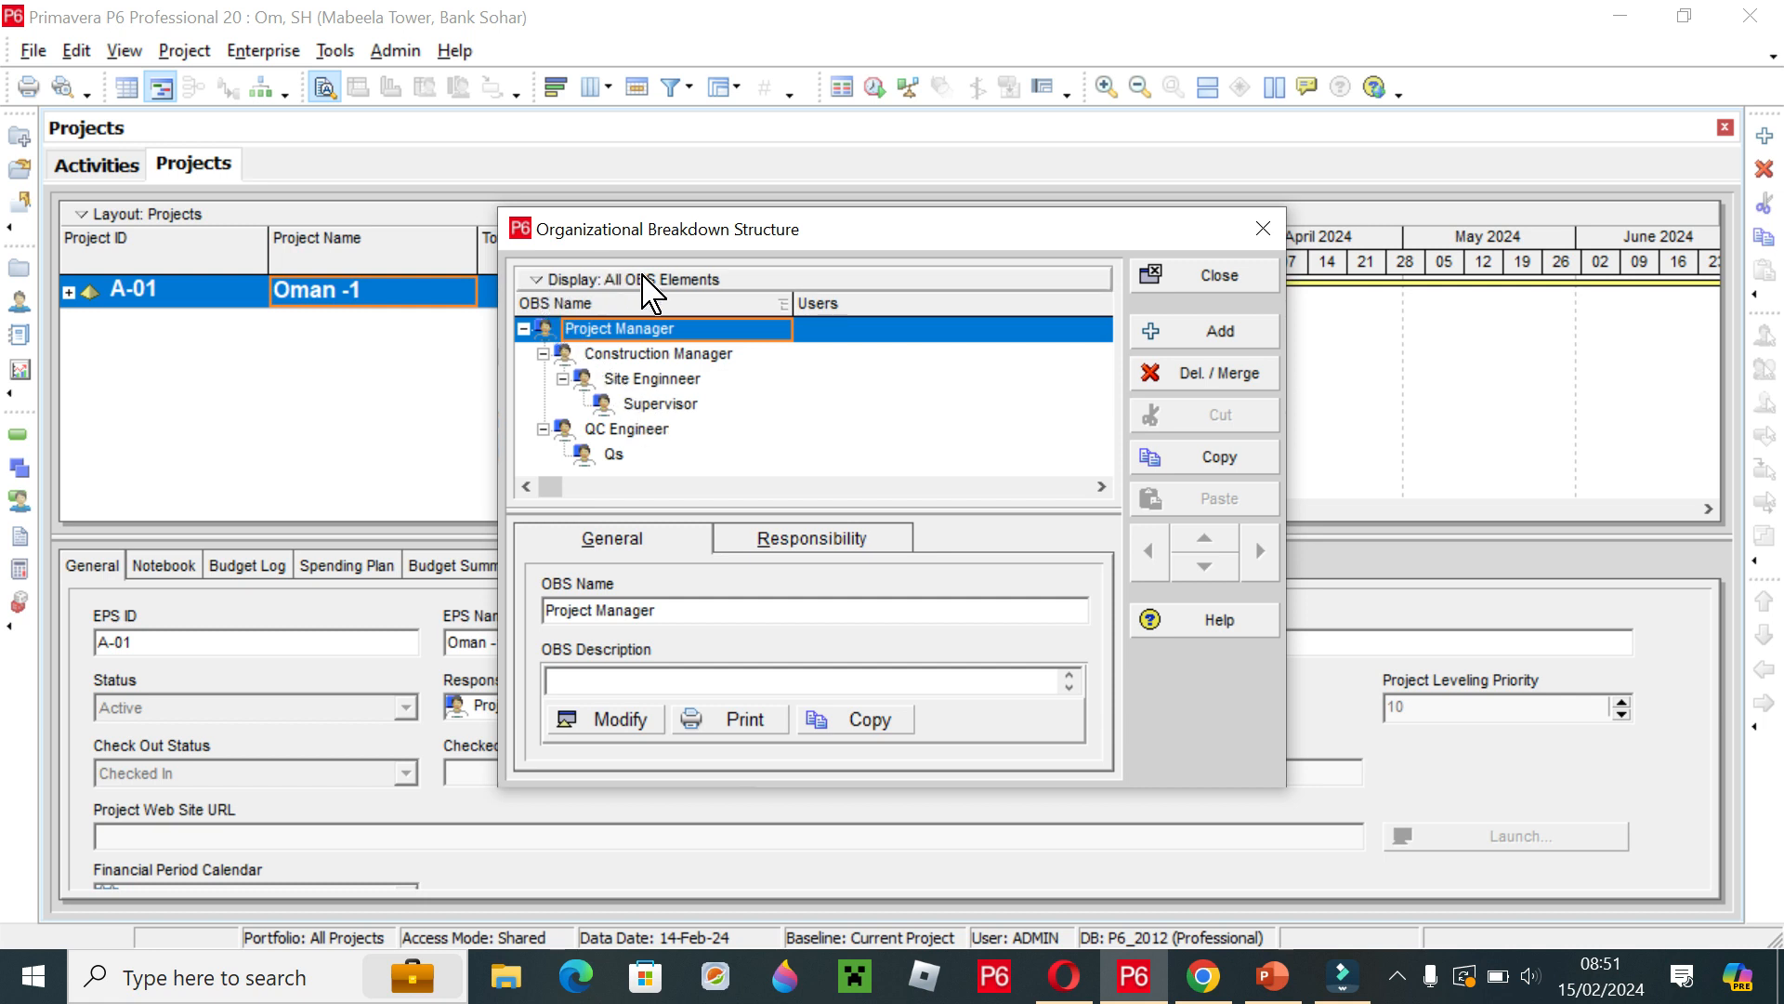
Switch the OBS display to Chart View and look over the boxes from Project Manager down to Supervisor.
{"action": "left_click", "coordinate": [534, 281]}
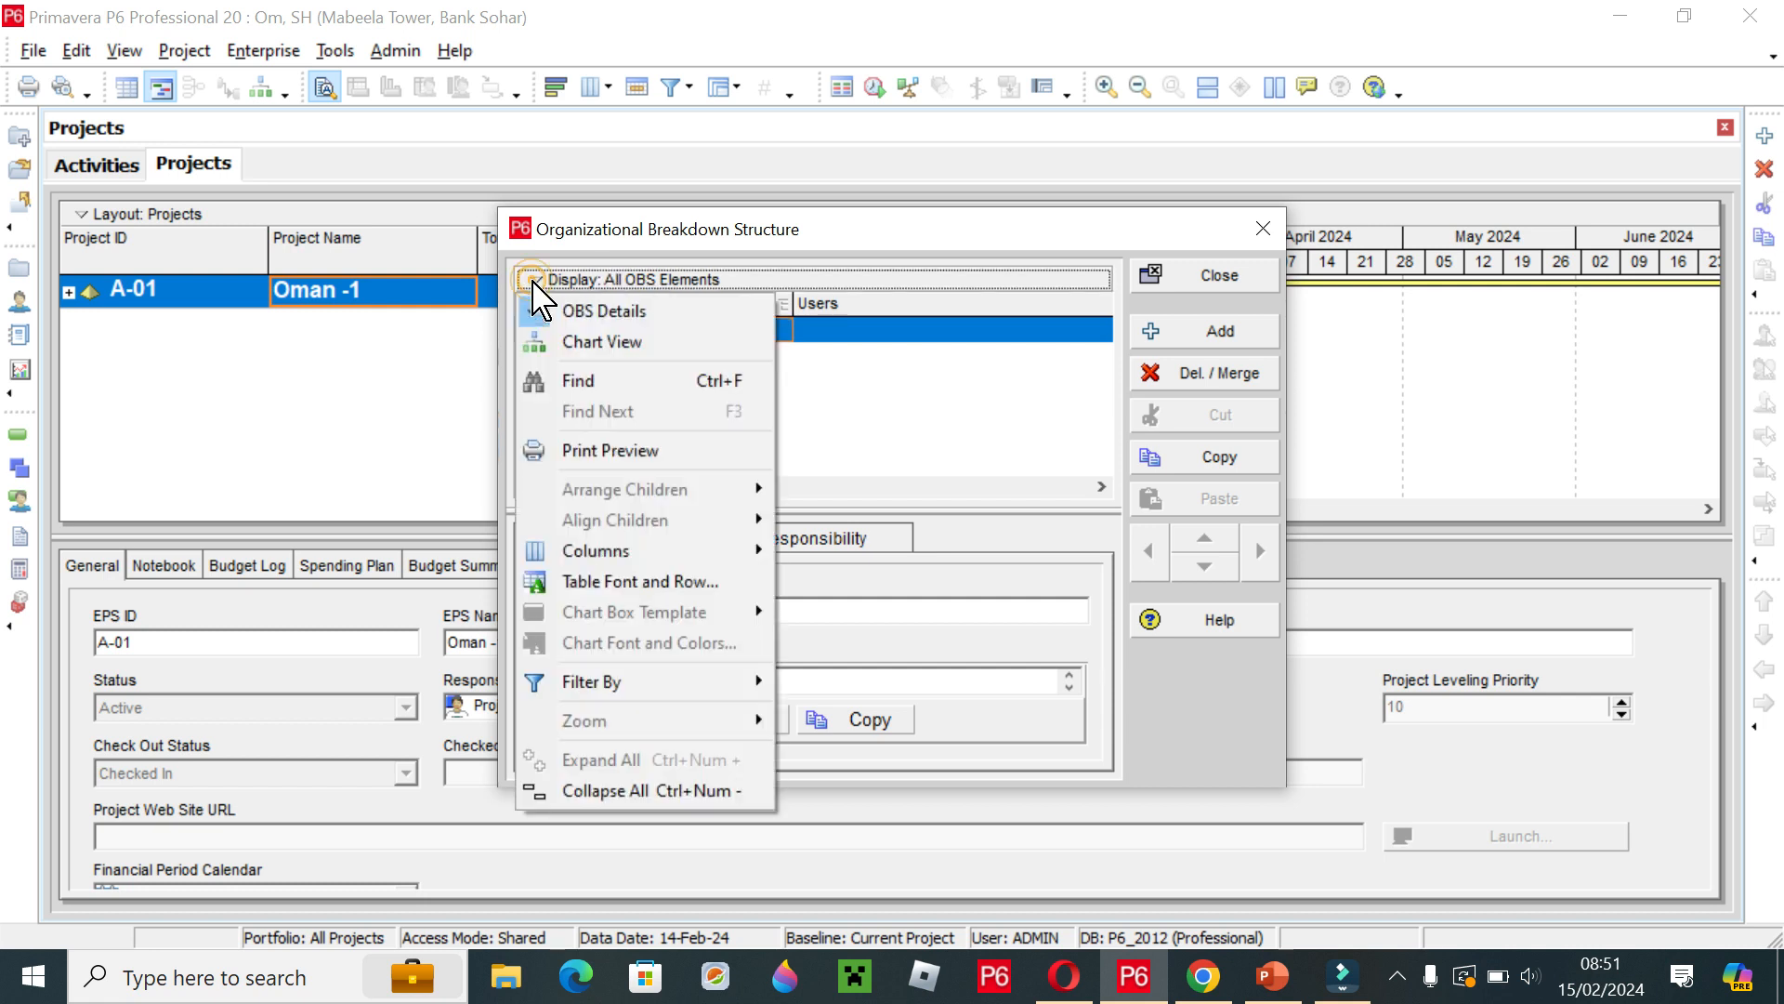
{"action": "left_click", "coordinate": [629, 342]}
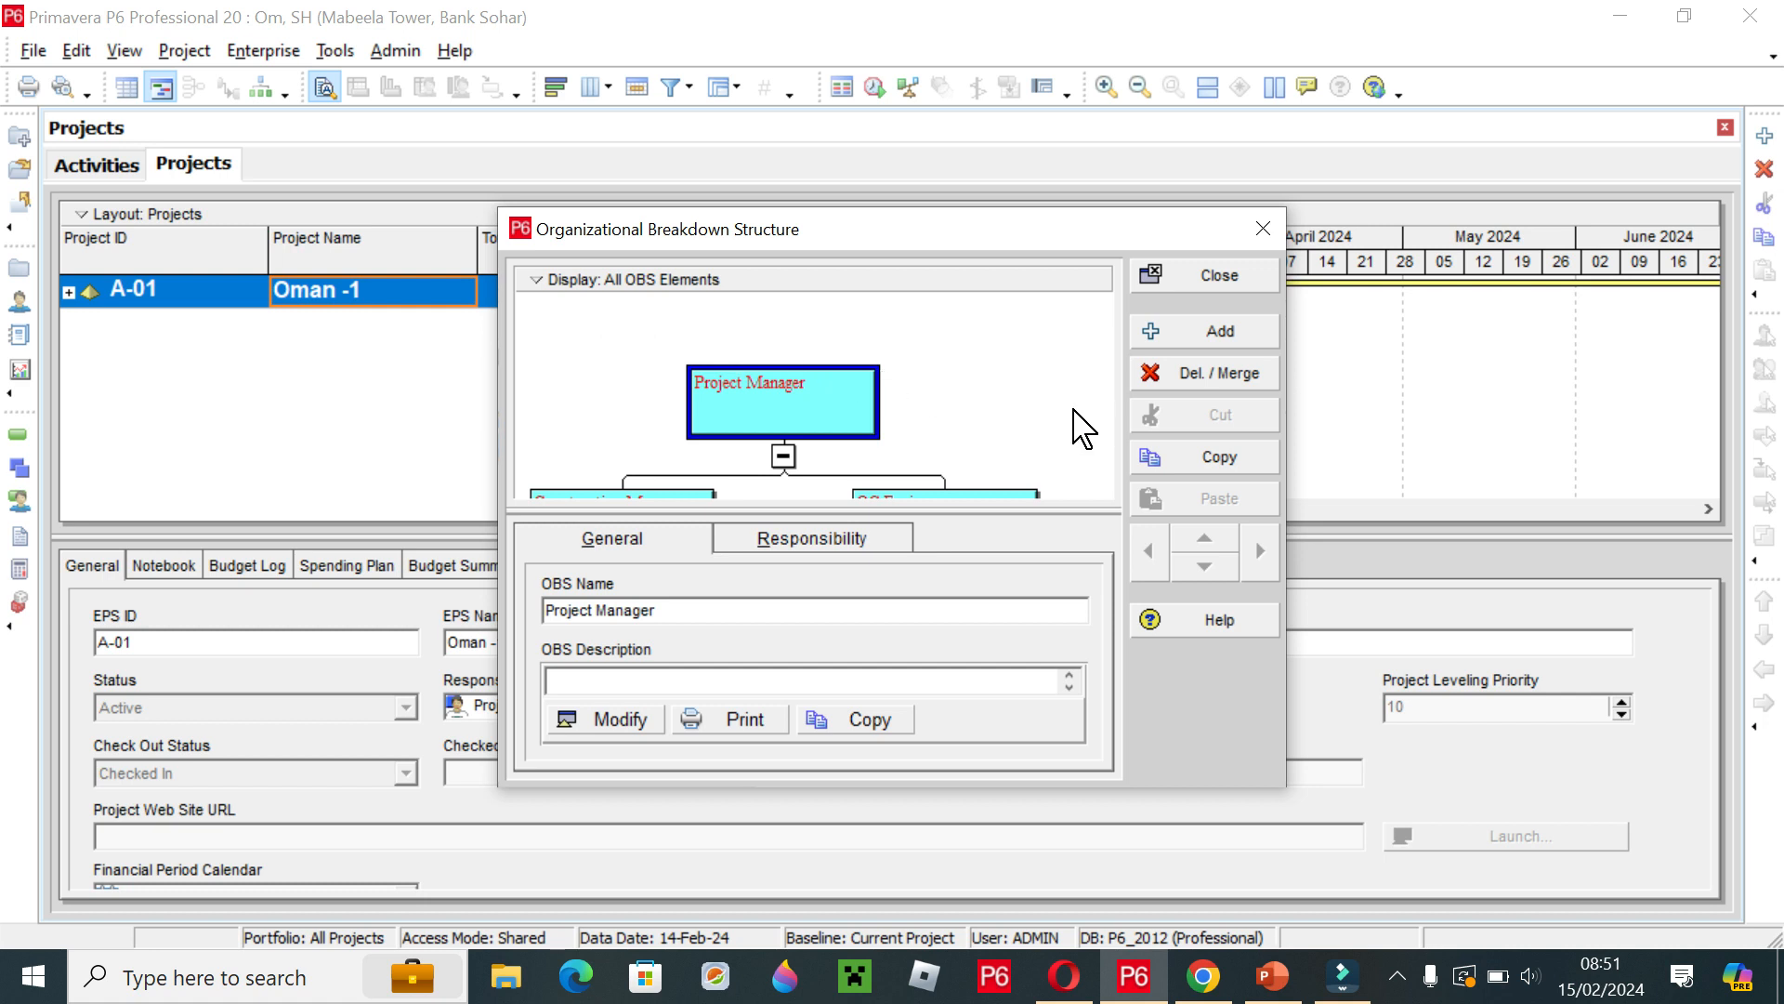
{"action": "scroll", "coordinate": [1016, 429], "scroll_direction": "down", "scroll_amount": 5}
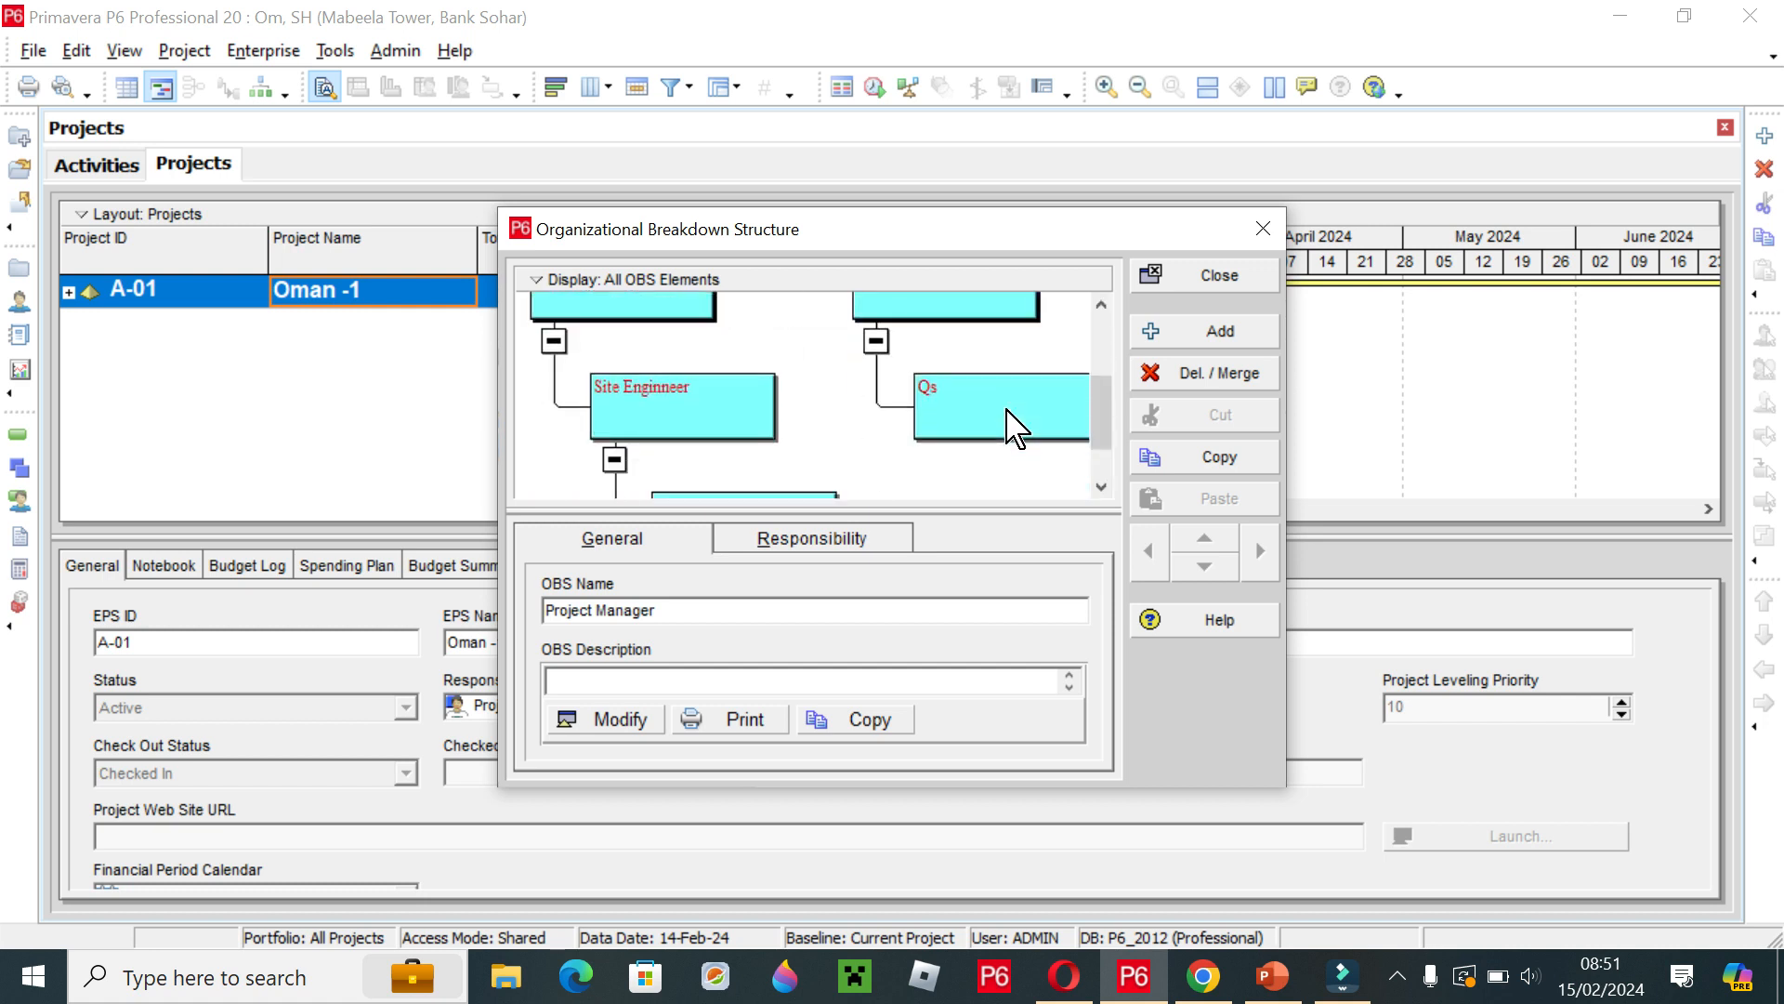
{"action": "scroll", "coordinate": [1016, 429], "scroll_direction": "up", "scroll_amount": 1}
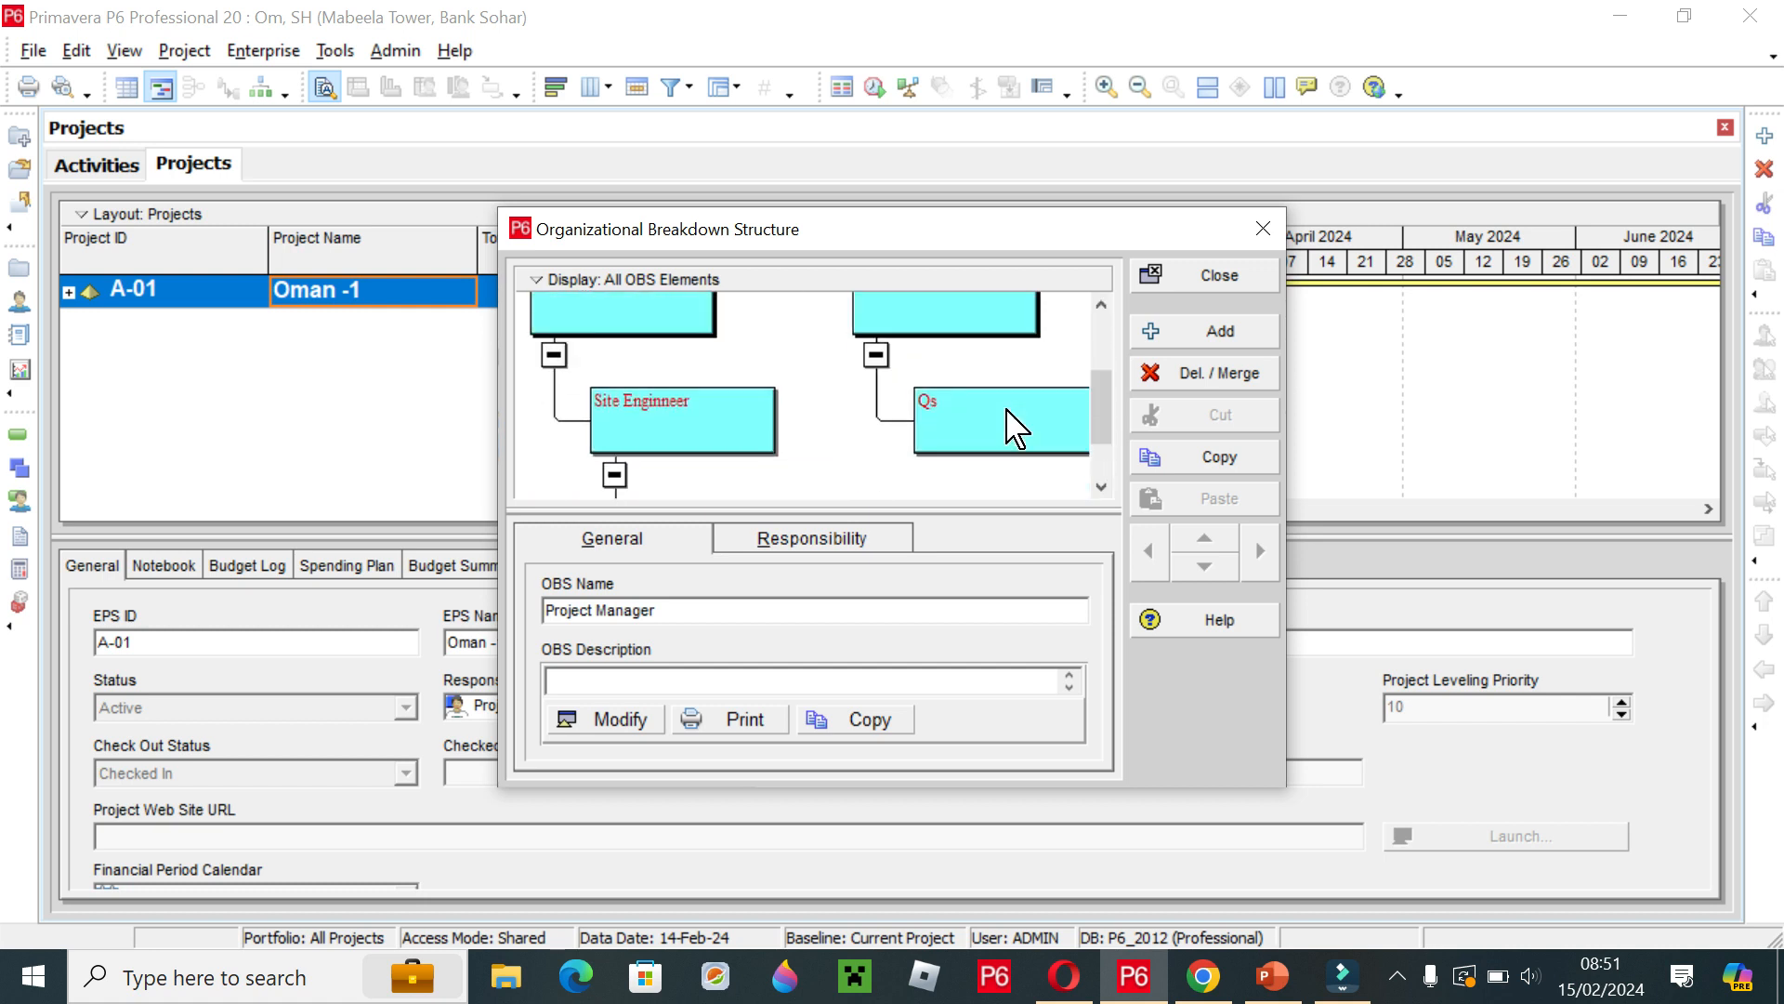
{"action": "scroll", "coordinate": [1016, 428], "scroll_direction": "up", "scroll_amount": 3}
{"action": "scroll", "coordinate": [1016, 429], "scroll_direction": "down", "scroll_amount": 4}
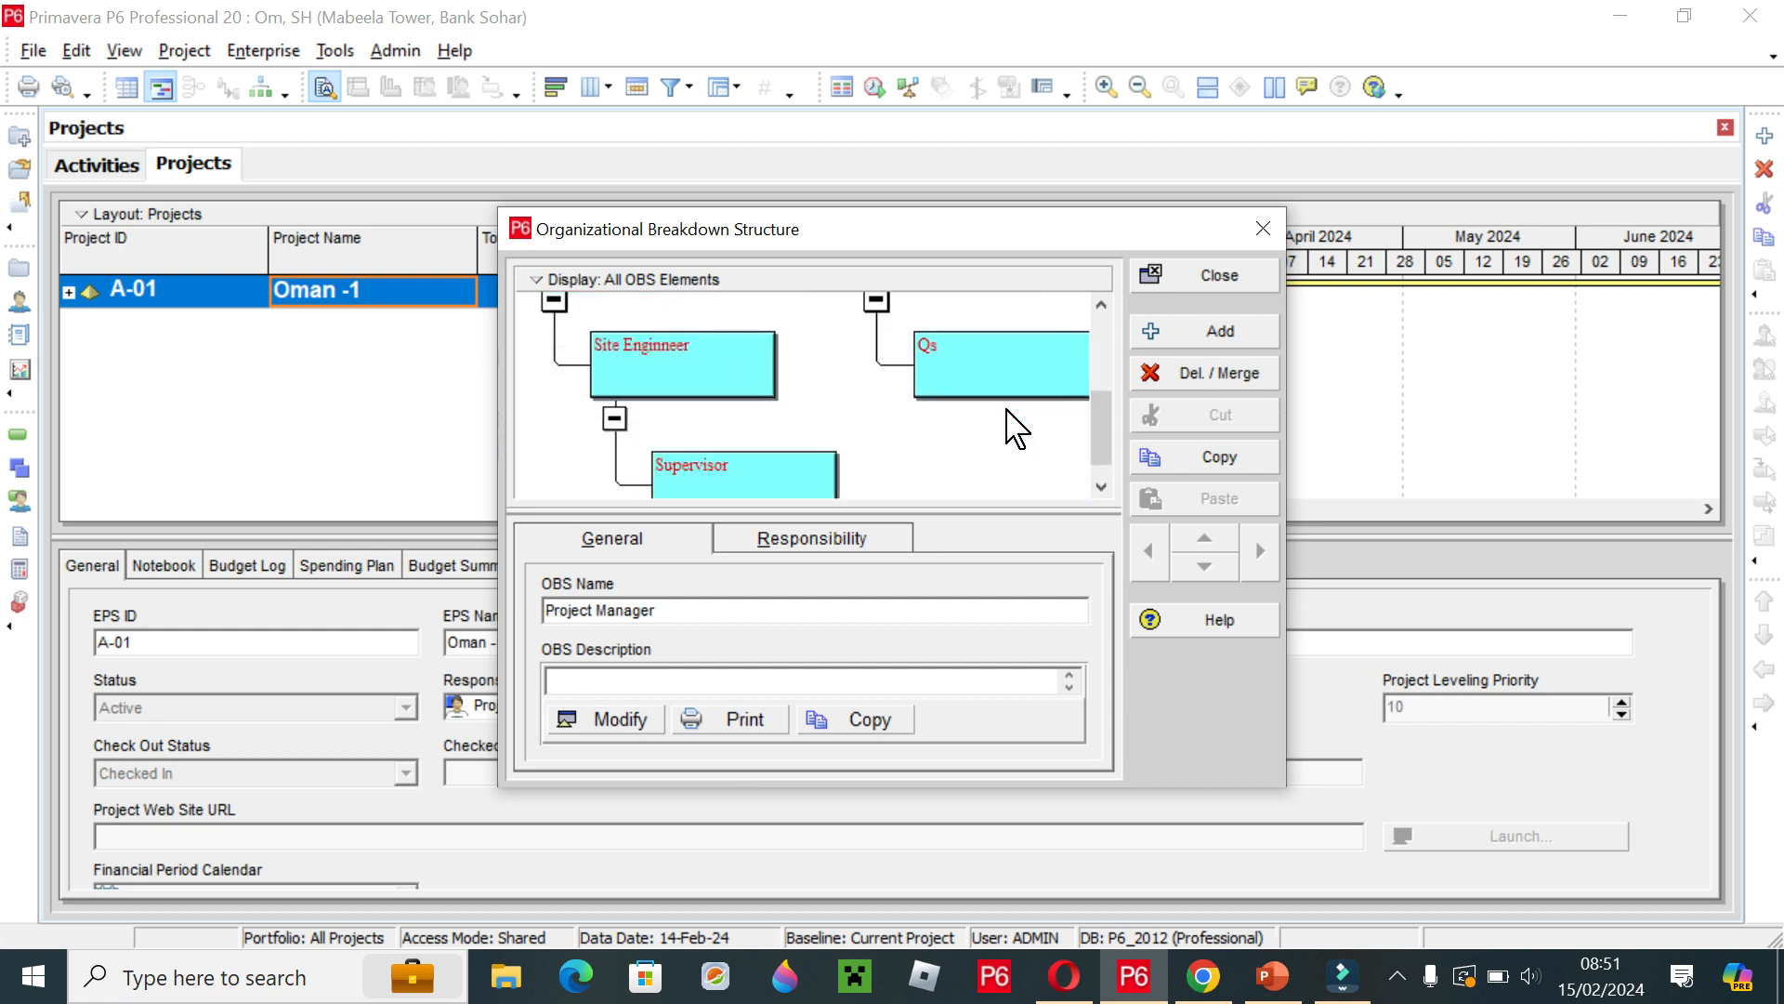
{"action": "scroll", "coordinate": [1016, 429], "scroll_direction": "down", "scroll_amount": 1}
{"action": "scroll", "coordinate": [1008, 425], "scroll_direction": "up", "scroll_amount": 4}
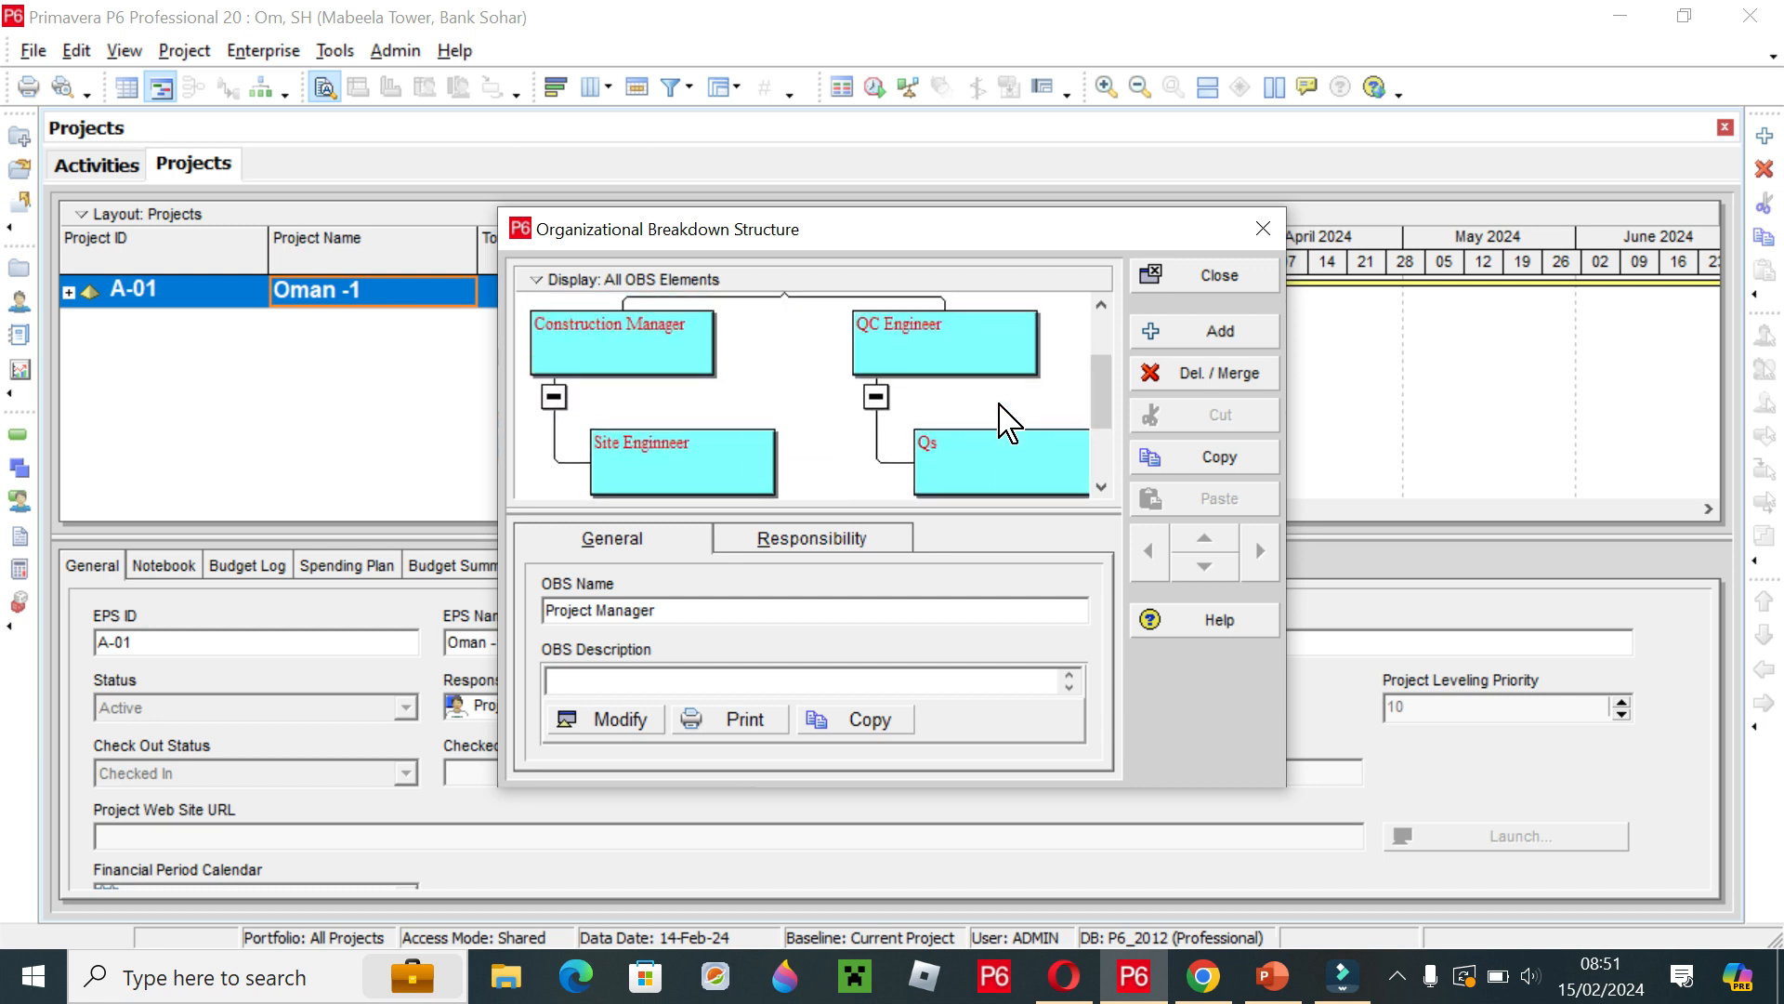
{"action": "scroll", "coordinate": [1008, 424], "scroll_direction": "down", "scroll_amount": 4}
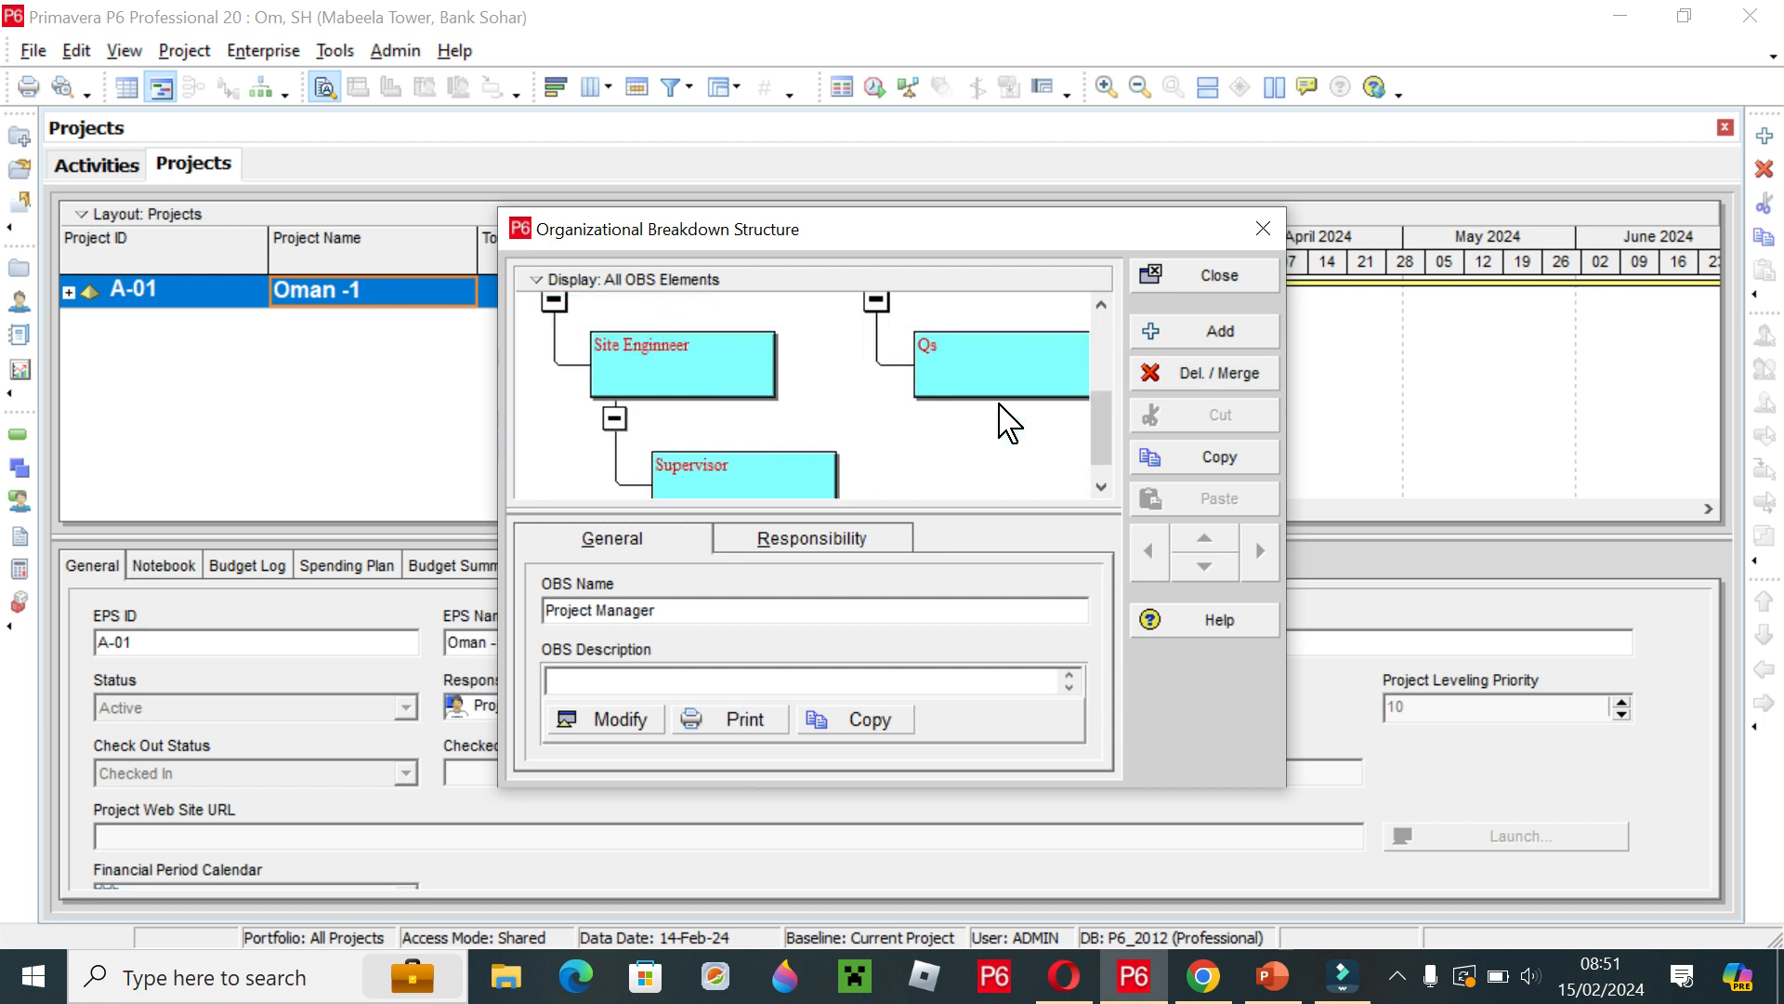
{"action": "scroll", "coordinate": [1009, 425], "scroll_direction": "up", "scroll_amount": 4}
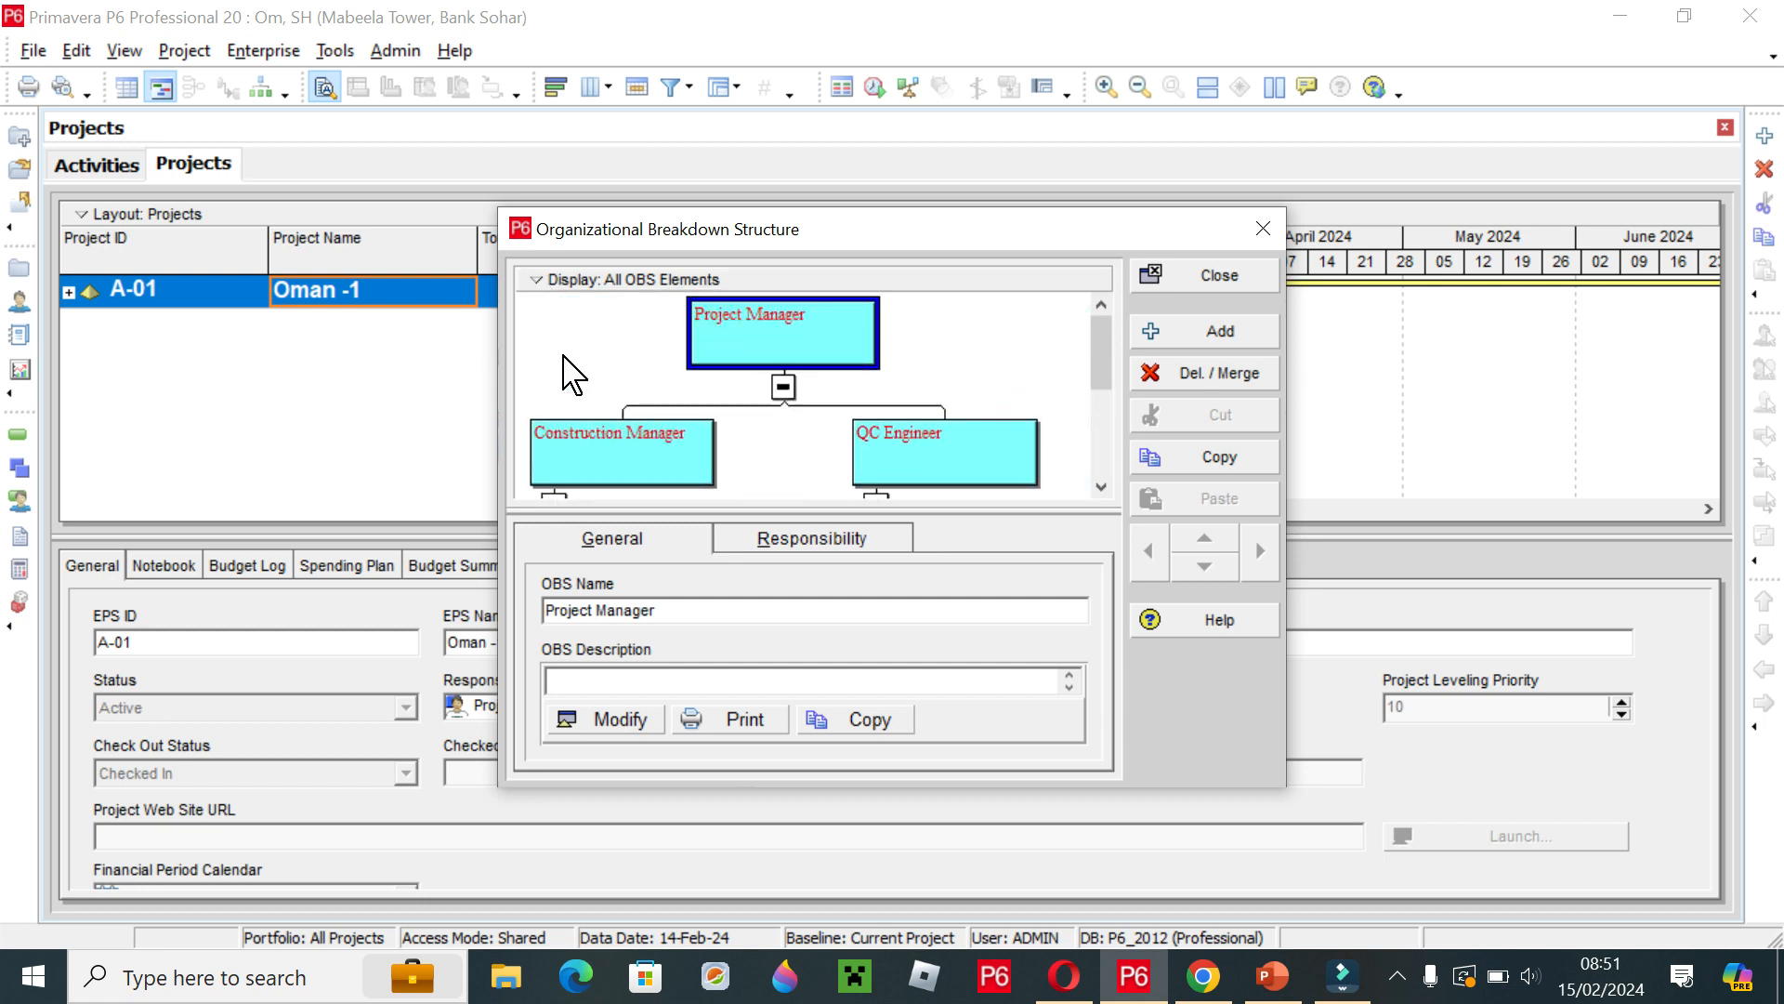
Zoom the OBS chart to best fit and check its print preview.
{"action": "left_click", "coordinate": [553, 281]}
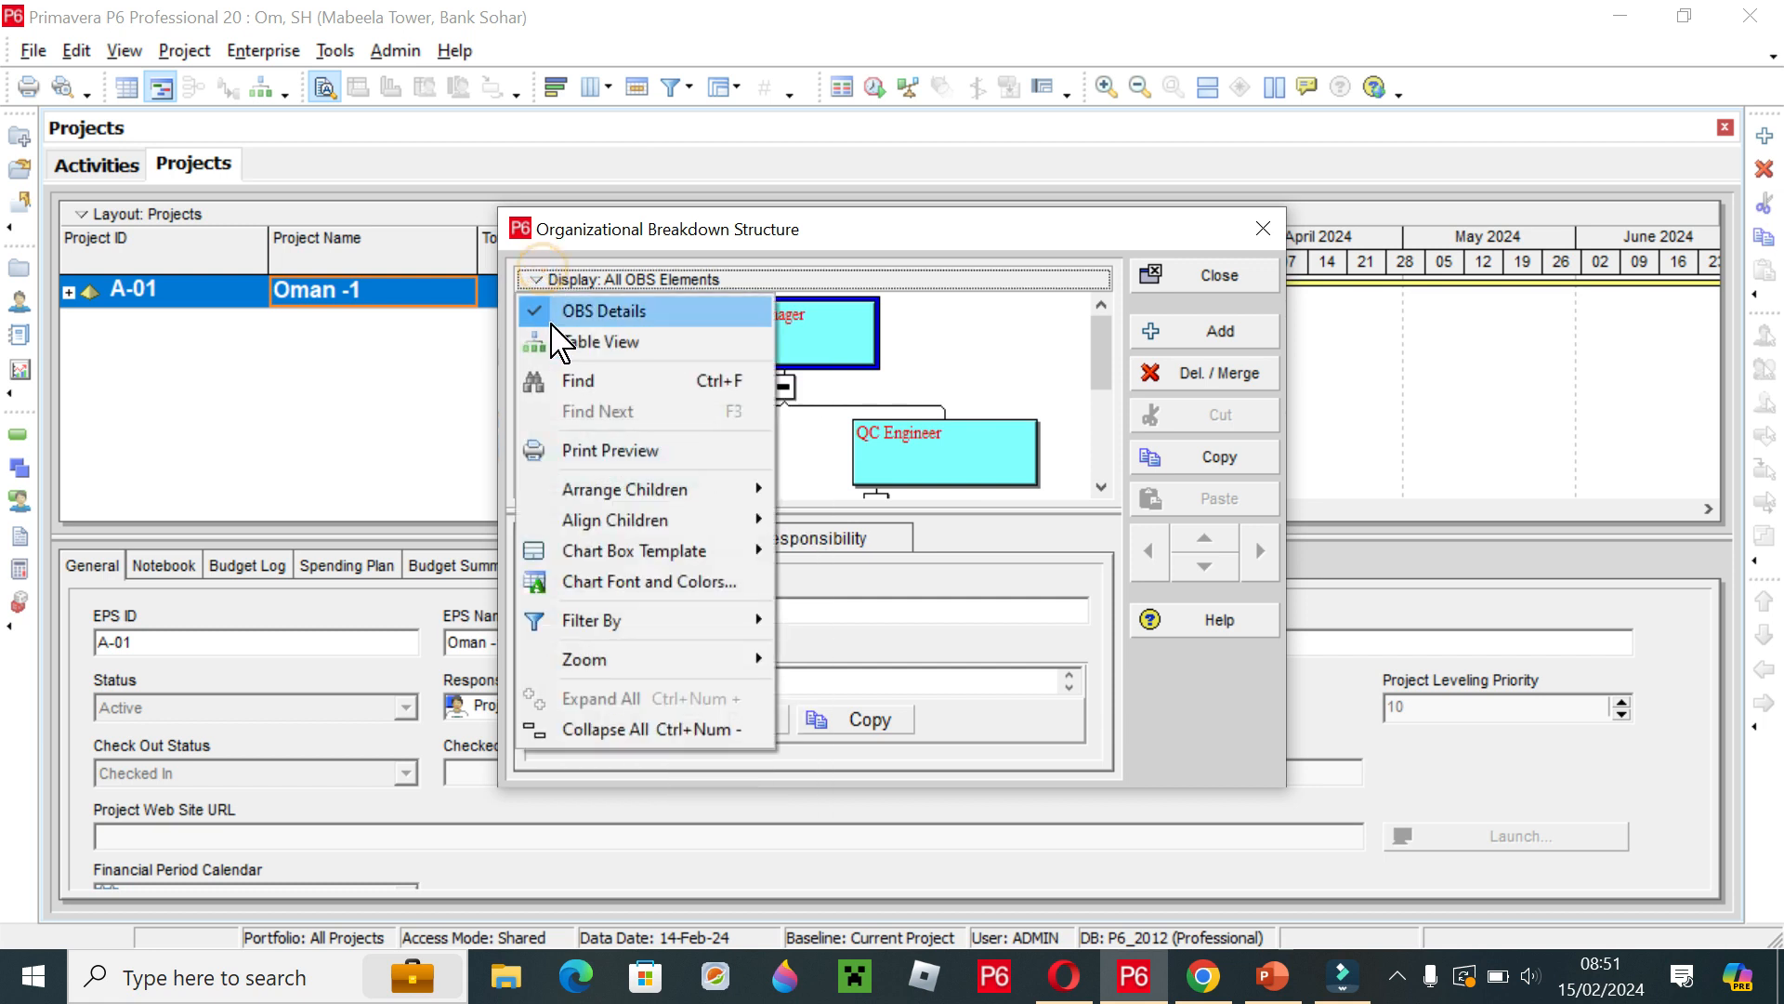
{"action": "mouse_move", "coordinate": [650, 664]}
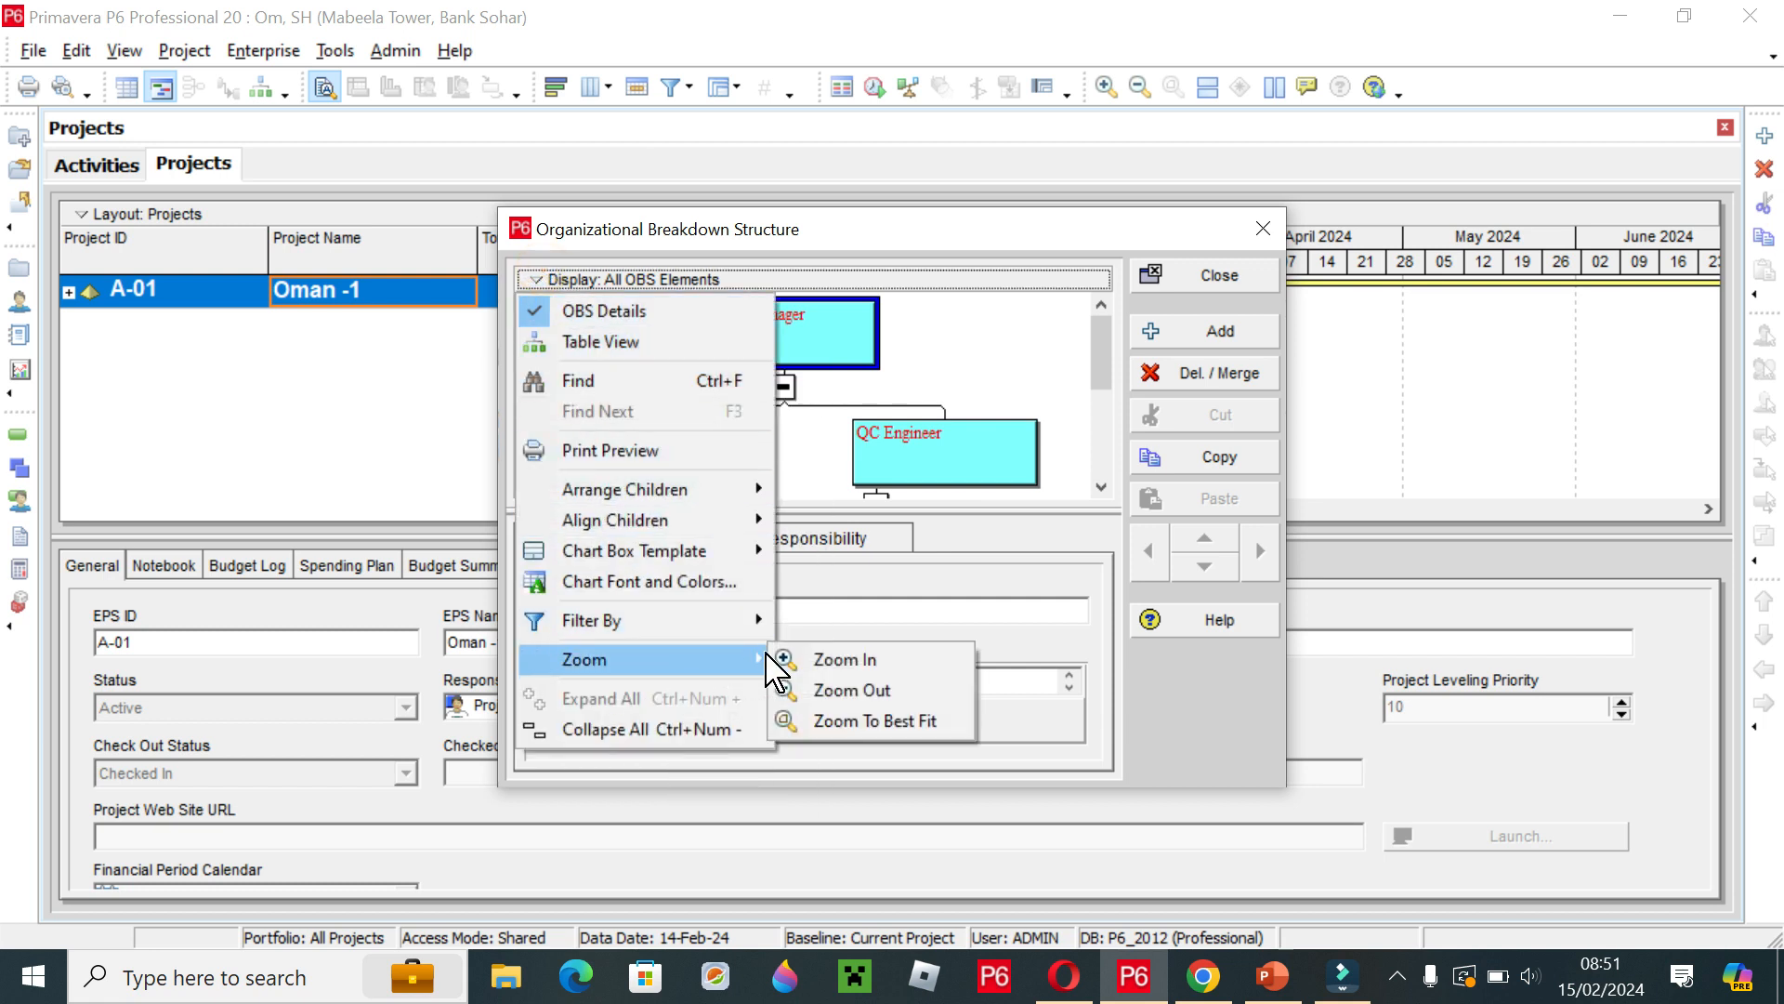
{"action": "left_click", "coordinate": [873, 721]}
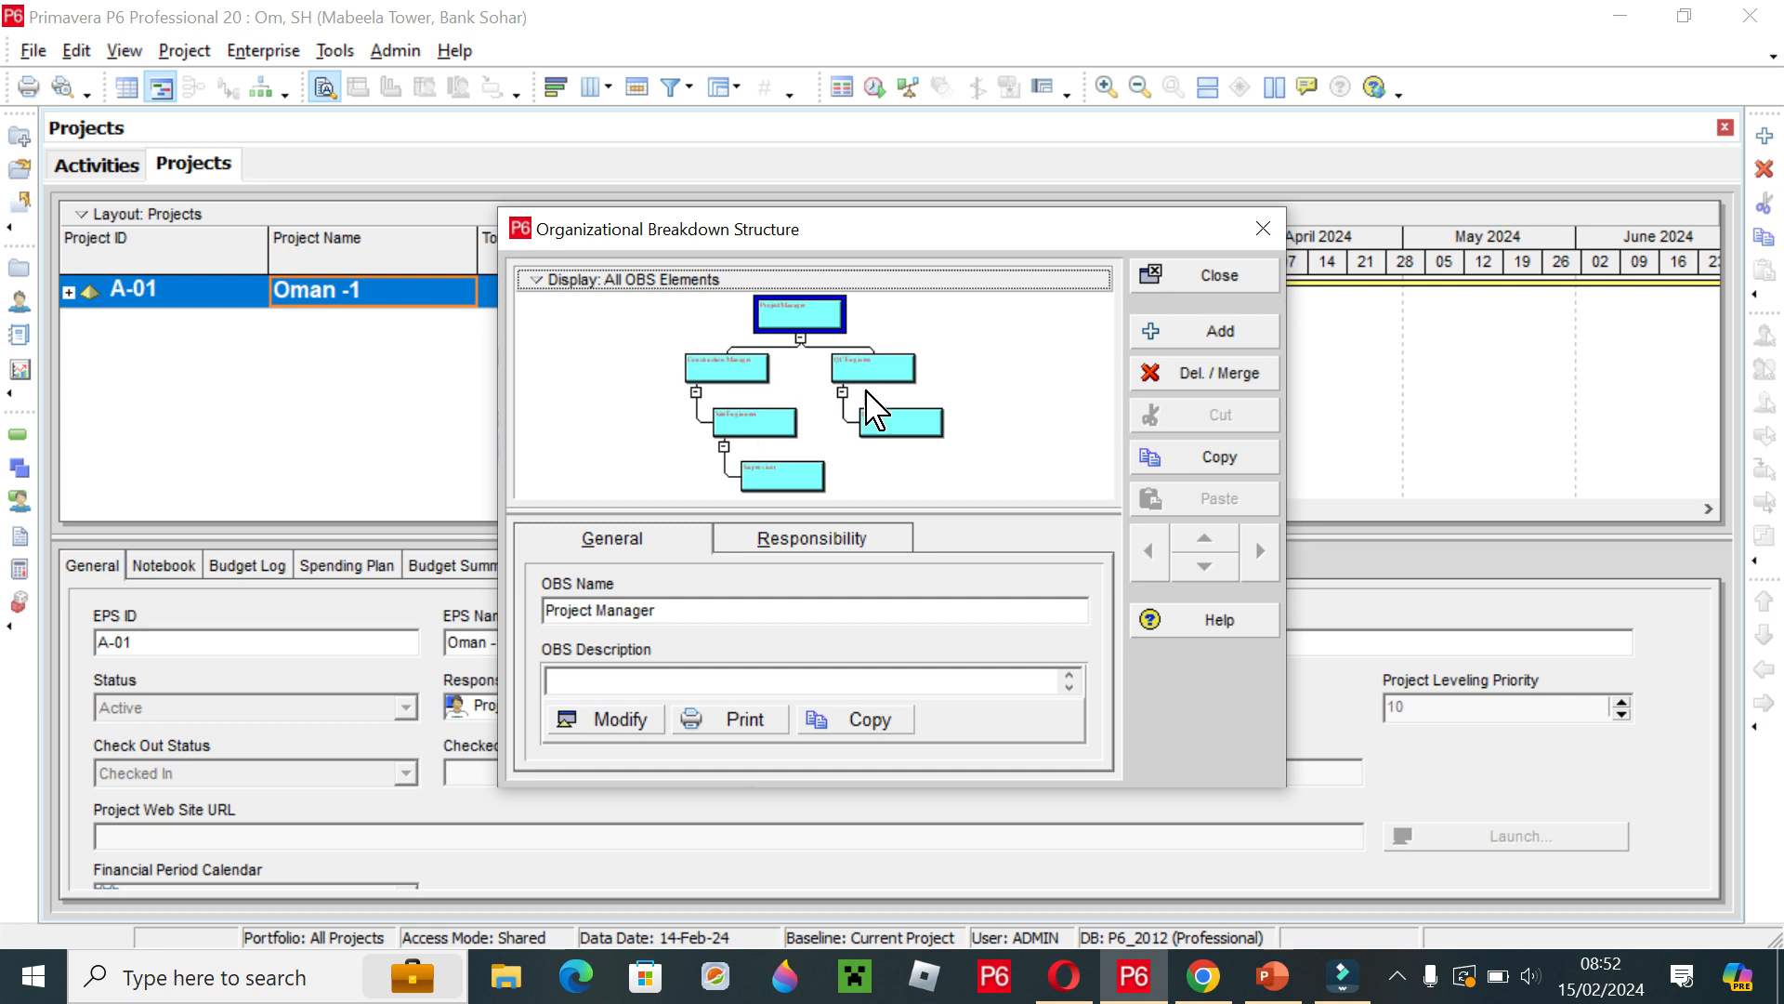
{"action": "left_click", "coordinate": [753, 723]}
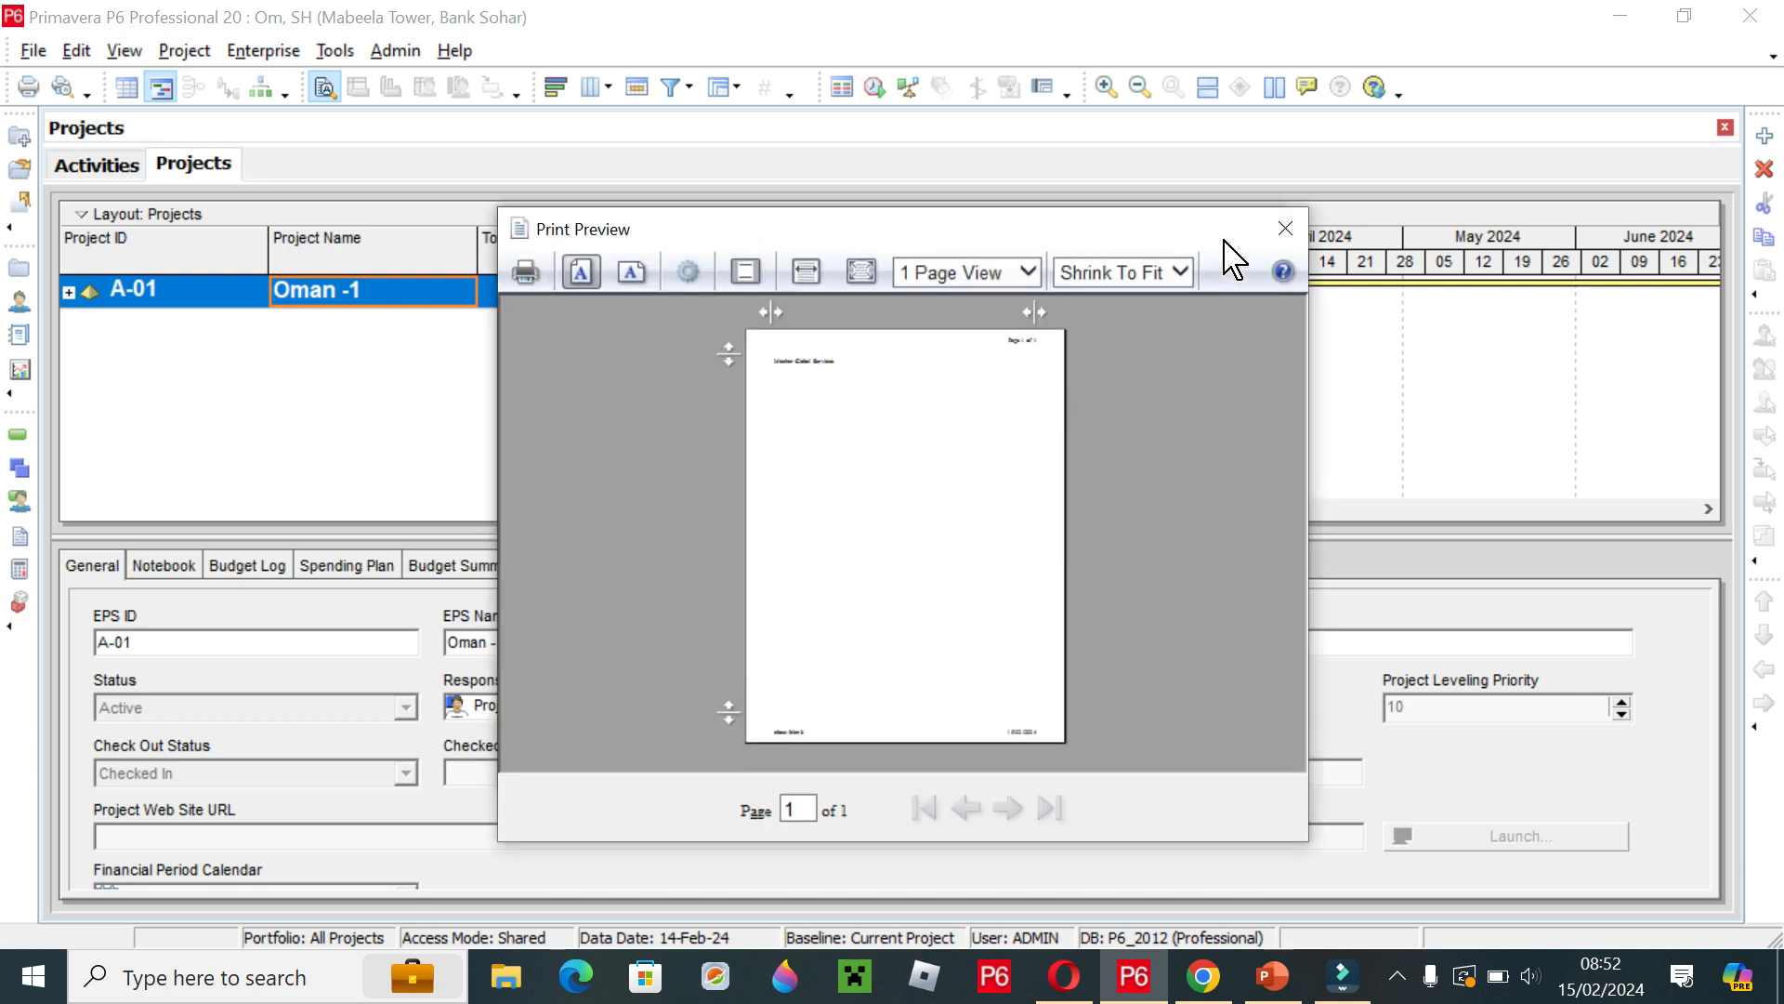
{"action": "left_click", "coordinate": [1285, 230]}
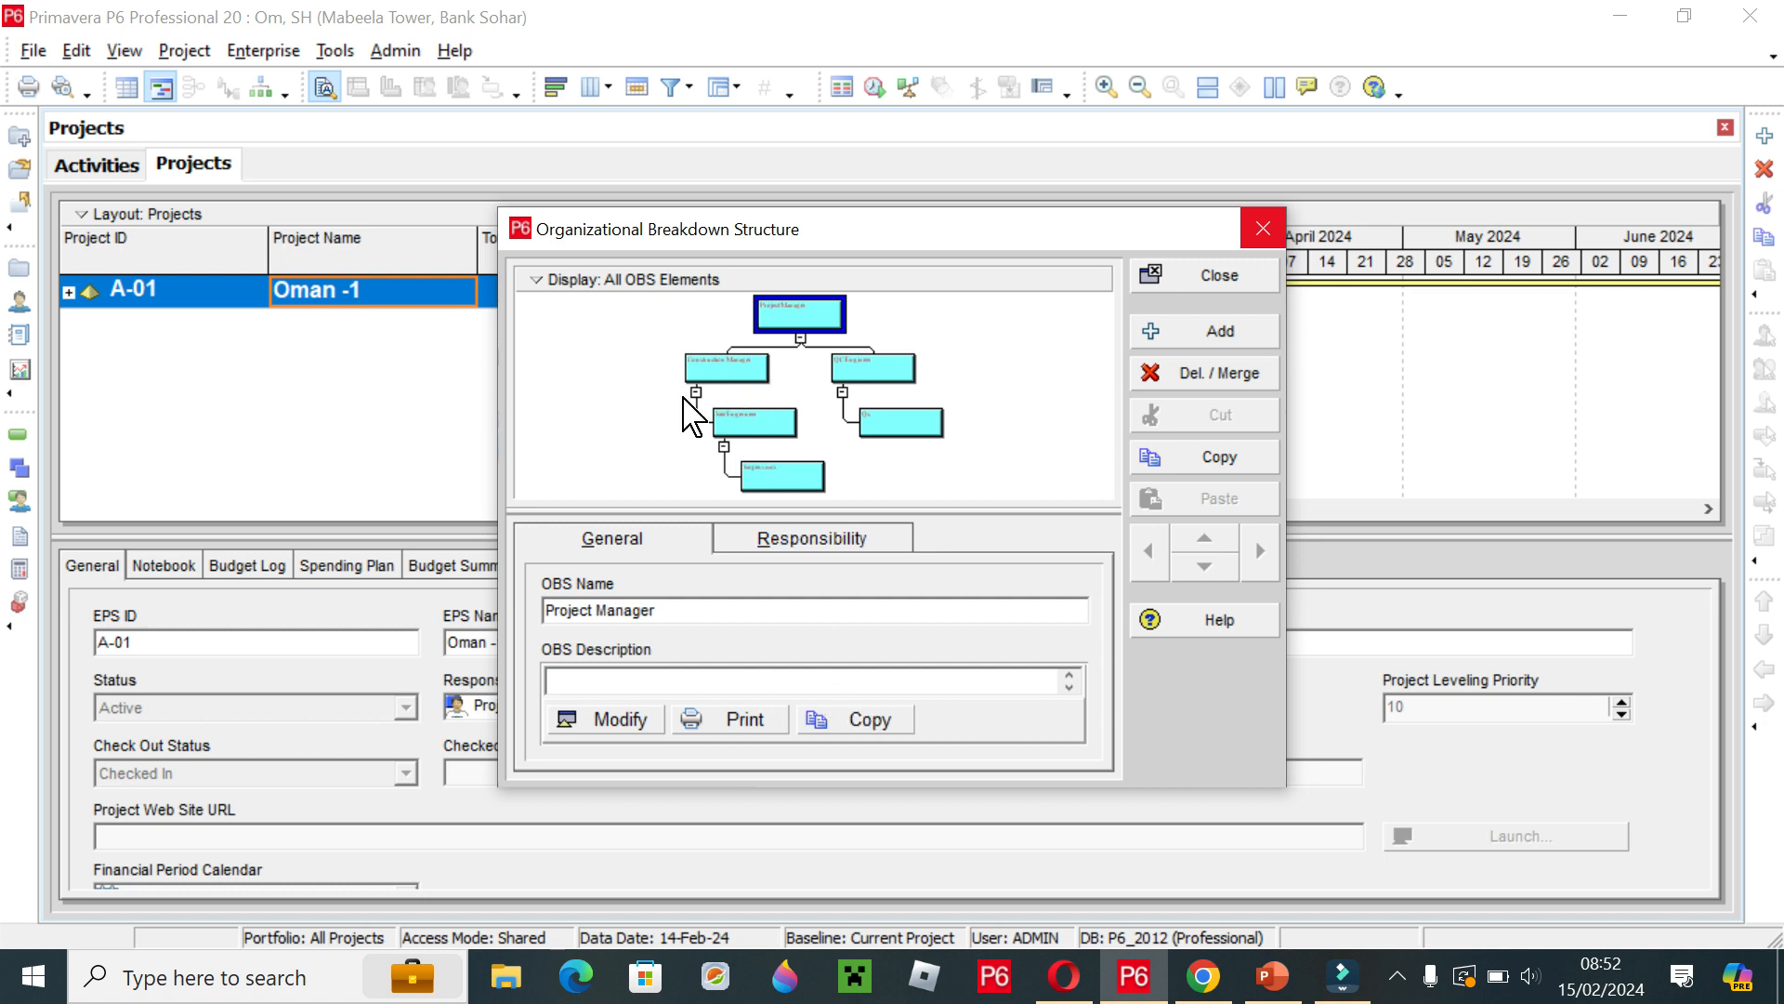
Arrange the children of Project Manager vertically in the OBS chart.
{"action": "left_click", "coordinate": [746, 378]}
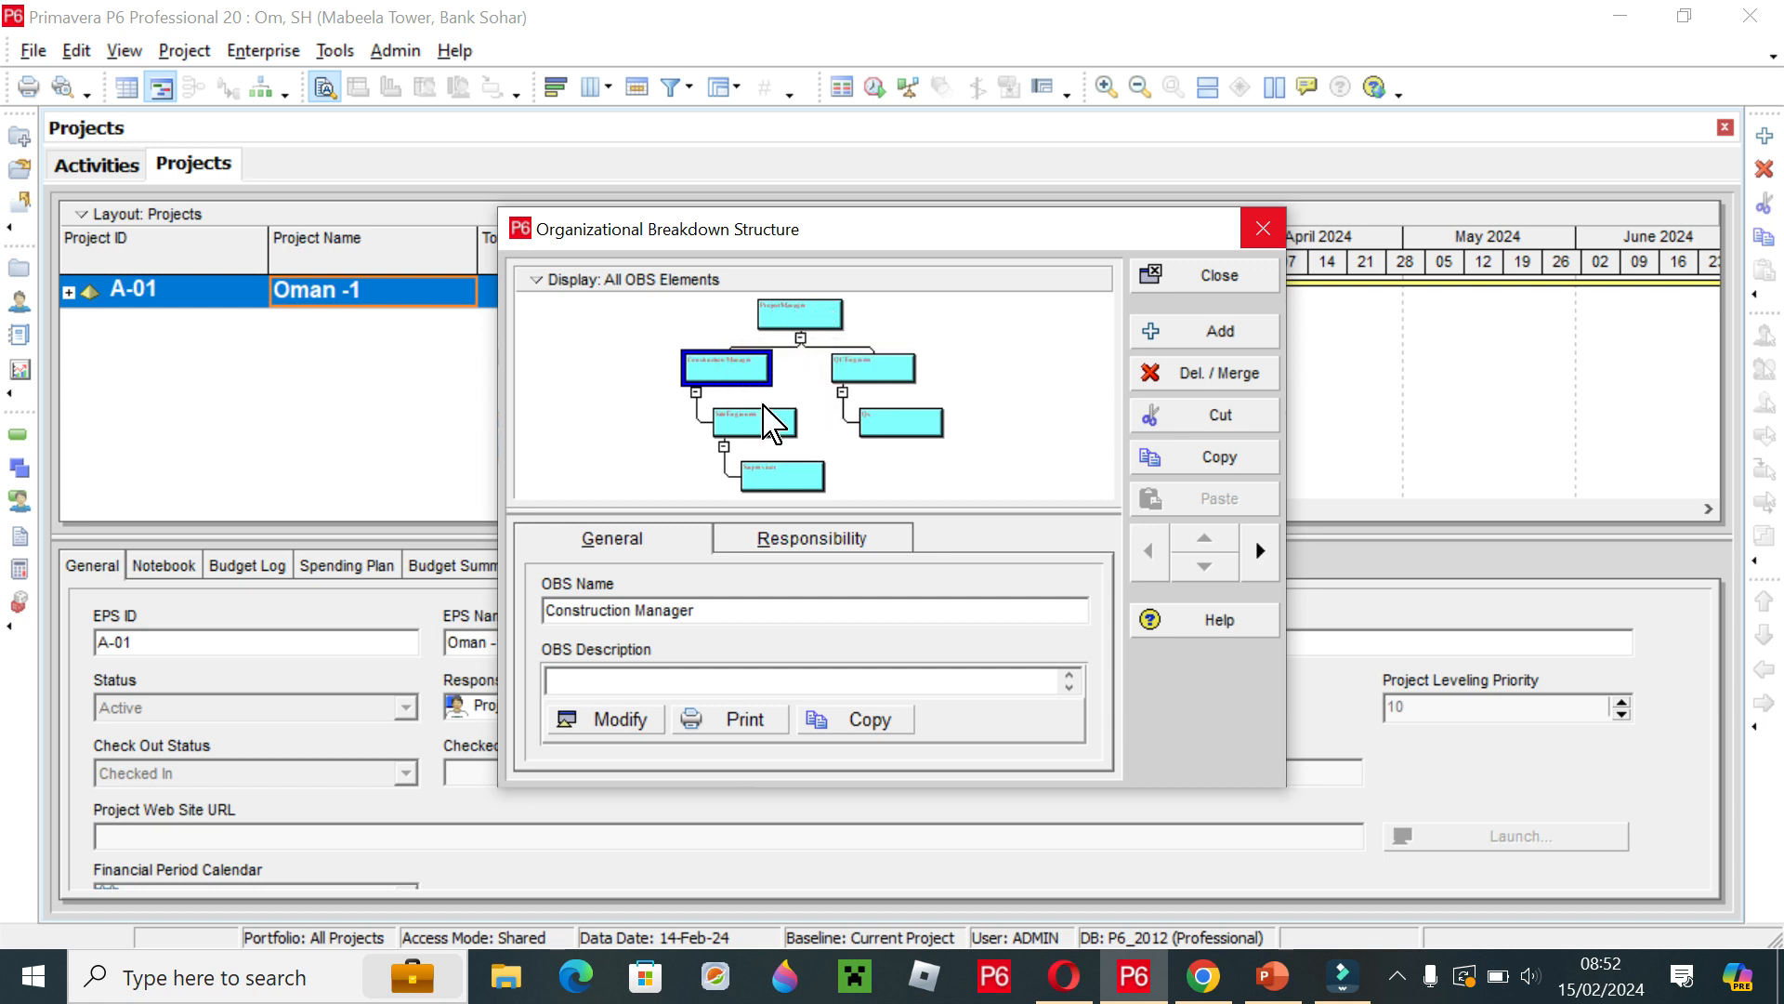
{"action": "left_click", "coordinate": [536, 280]}
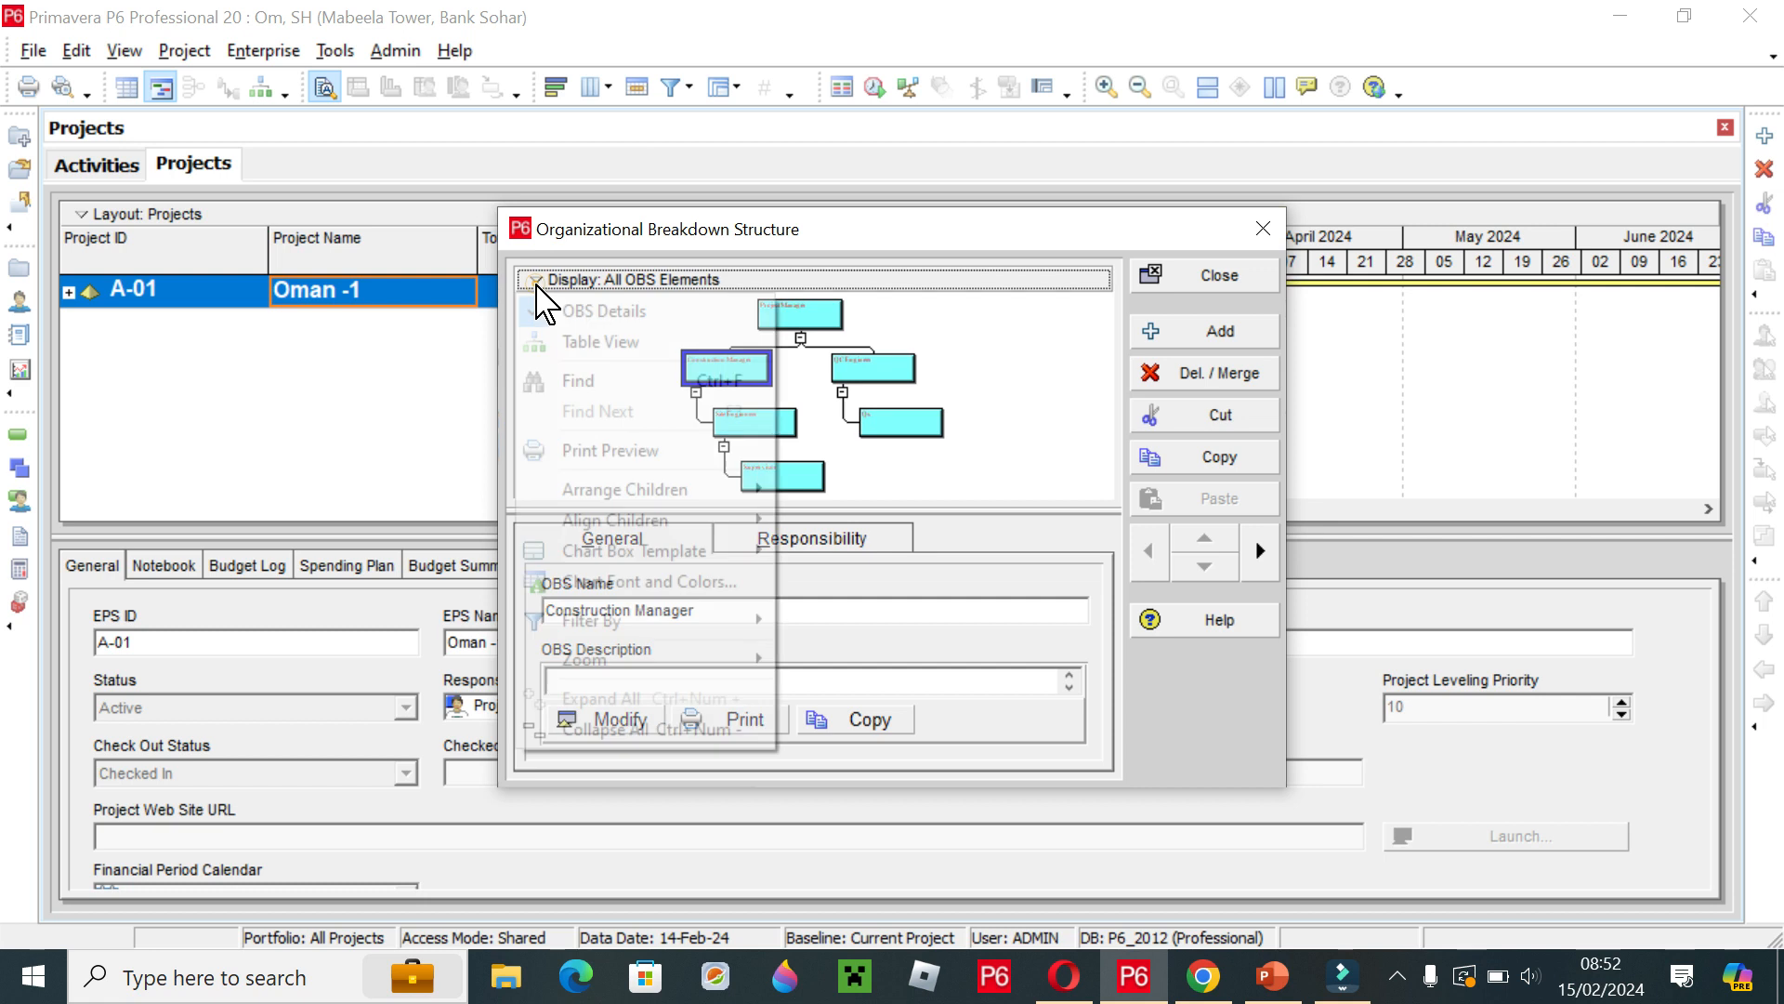
{"action": "left_click", "coordinate": [805, 320]}
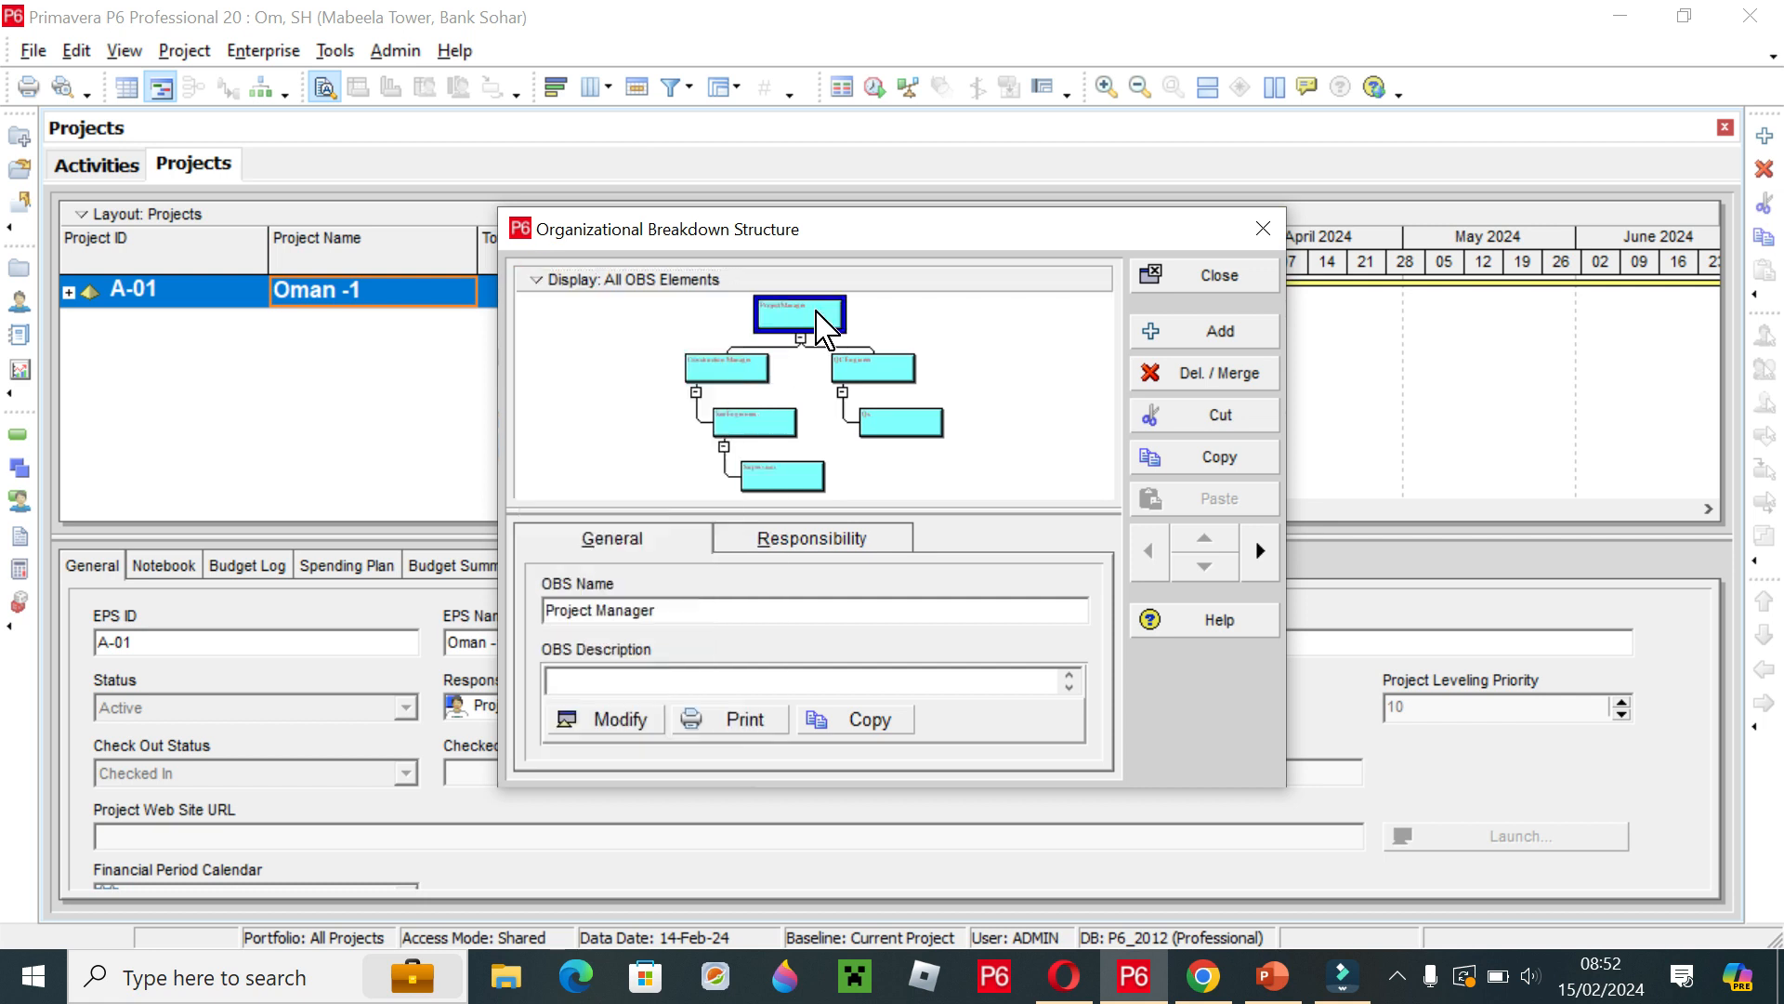
{"action": "left_click", "coordinate": [548, 278]}
{"action": "mouse_move", "coordinate": [642, 492]}
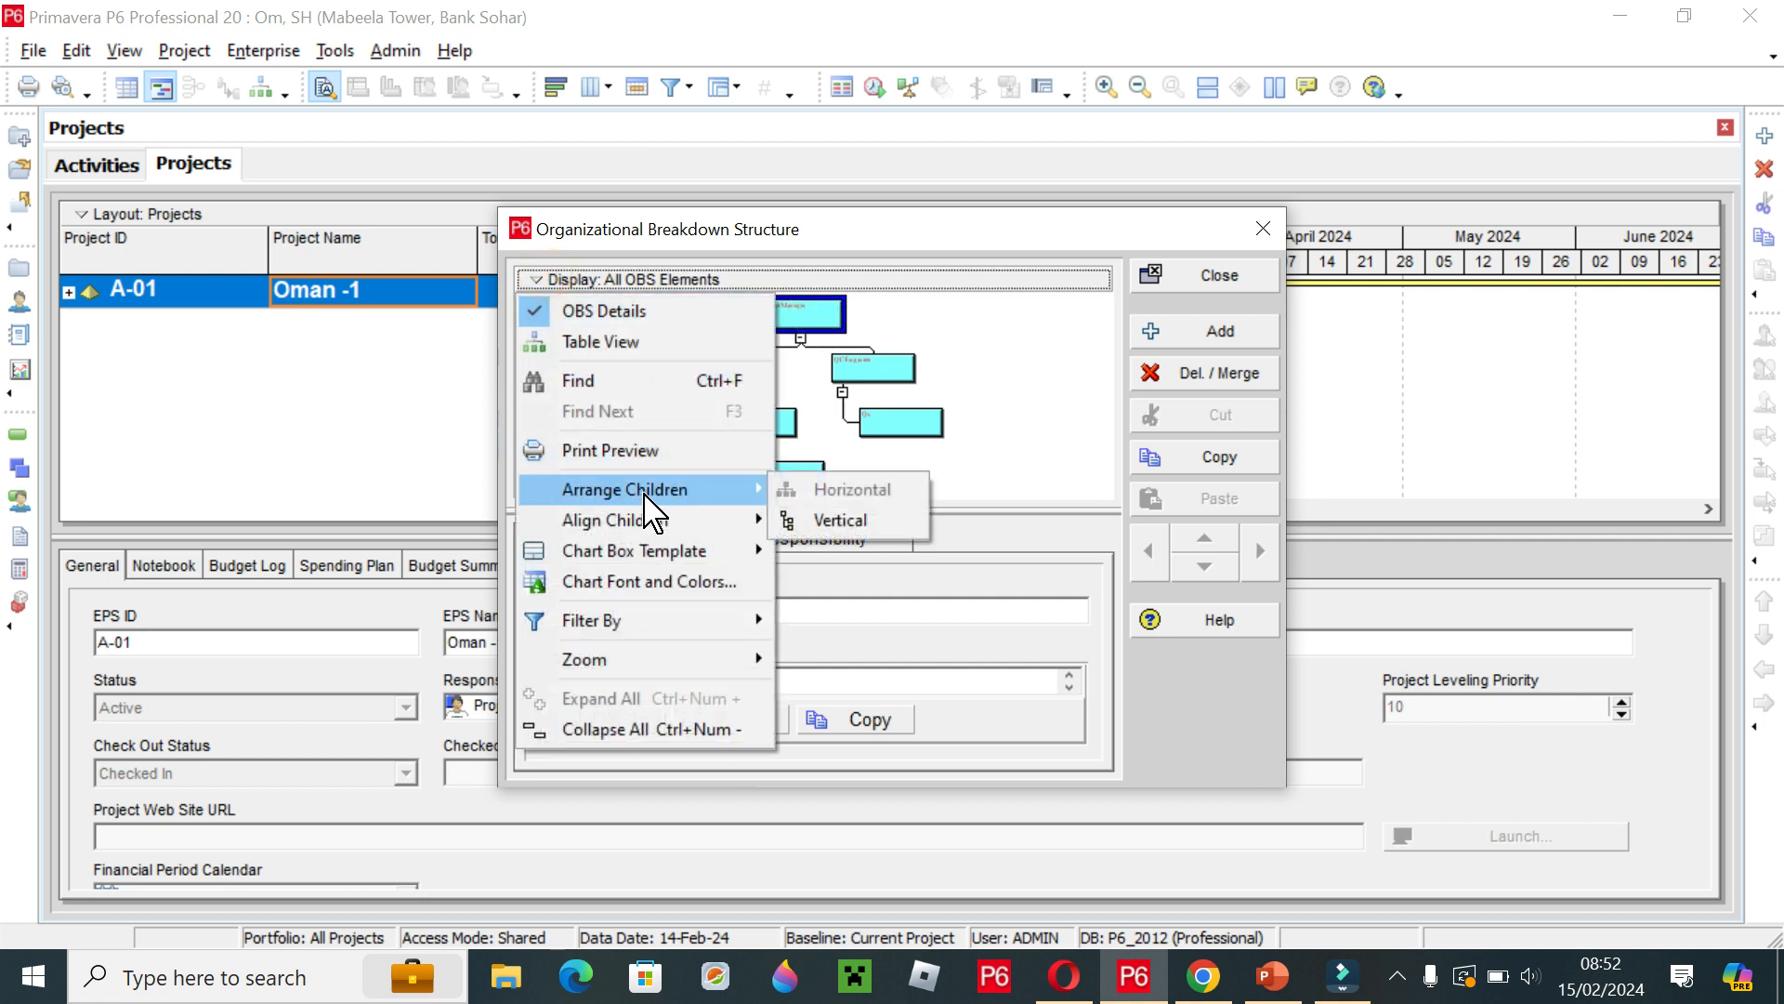
{"action": "left_click", "coordinate": [840, 521]}
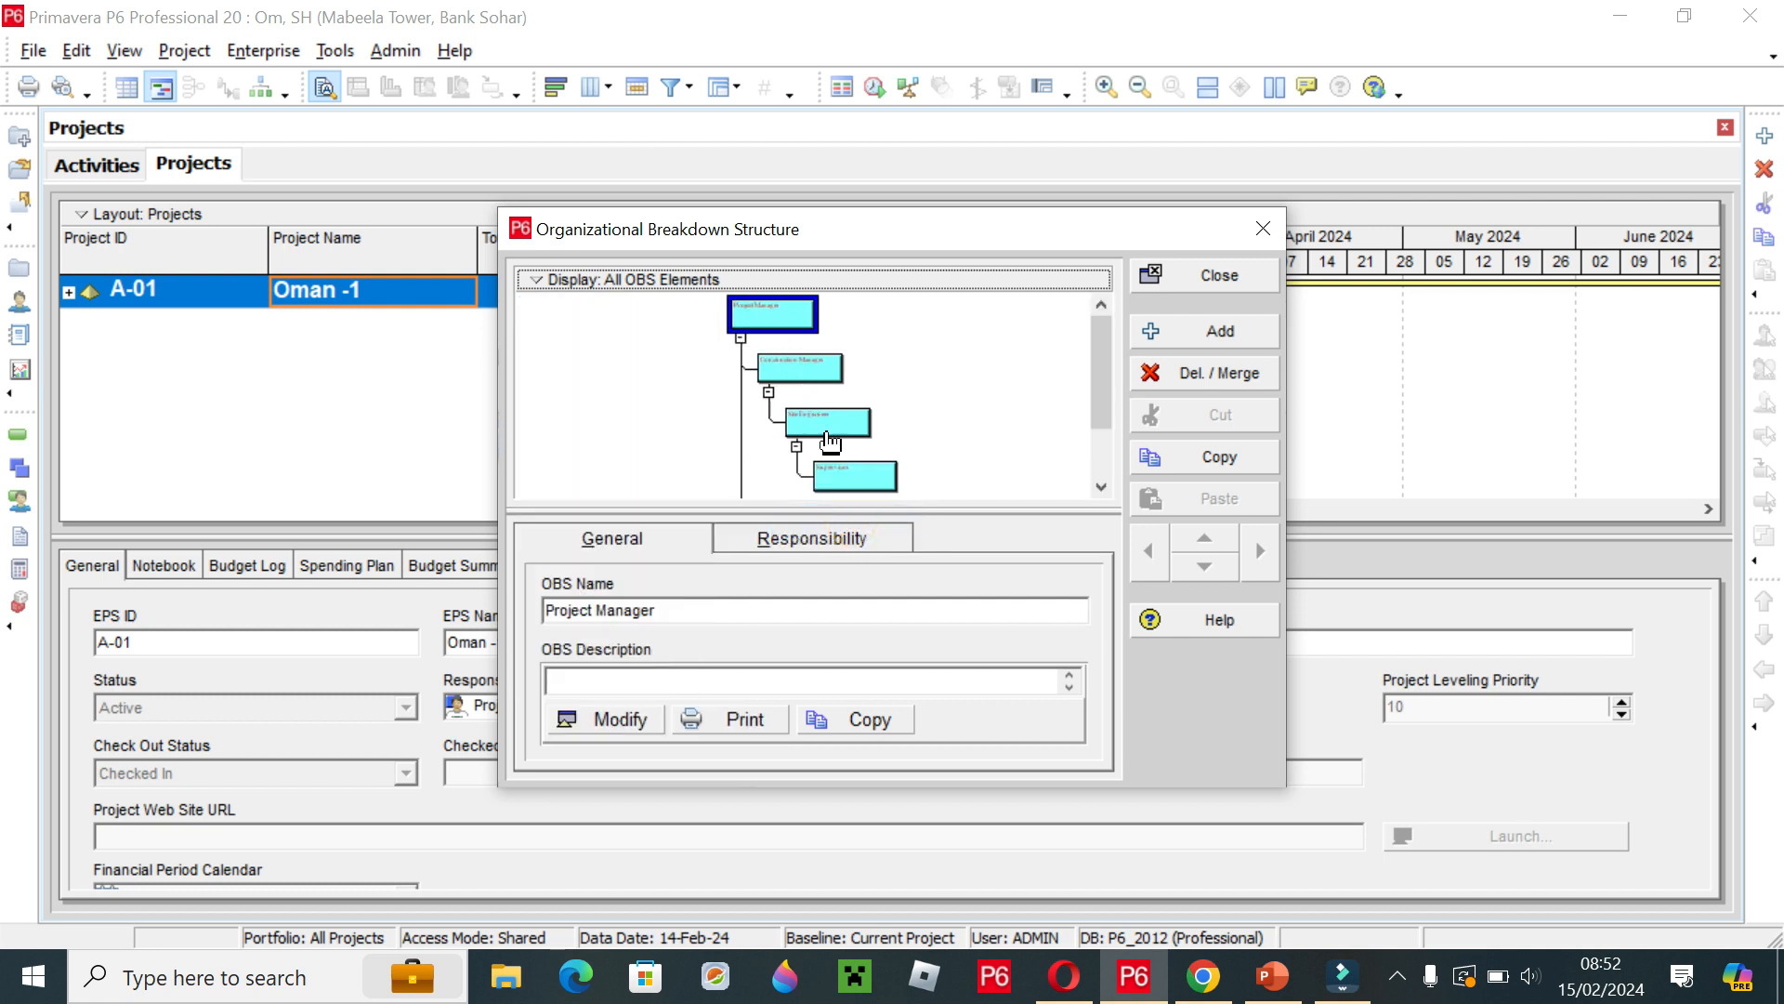
Arrange the children of Project Manager horizontally in the OBS chart.
{"action": "right_click", "coordinate": [540, 291]}
{"action": "mouse_move", "coordinate": [635, 492]}
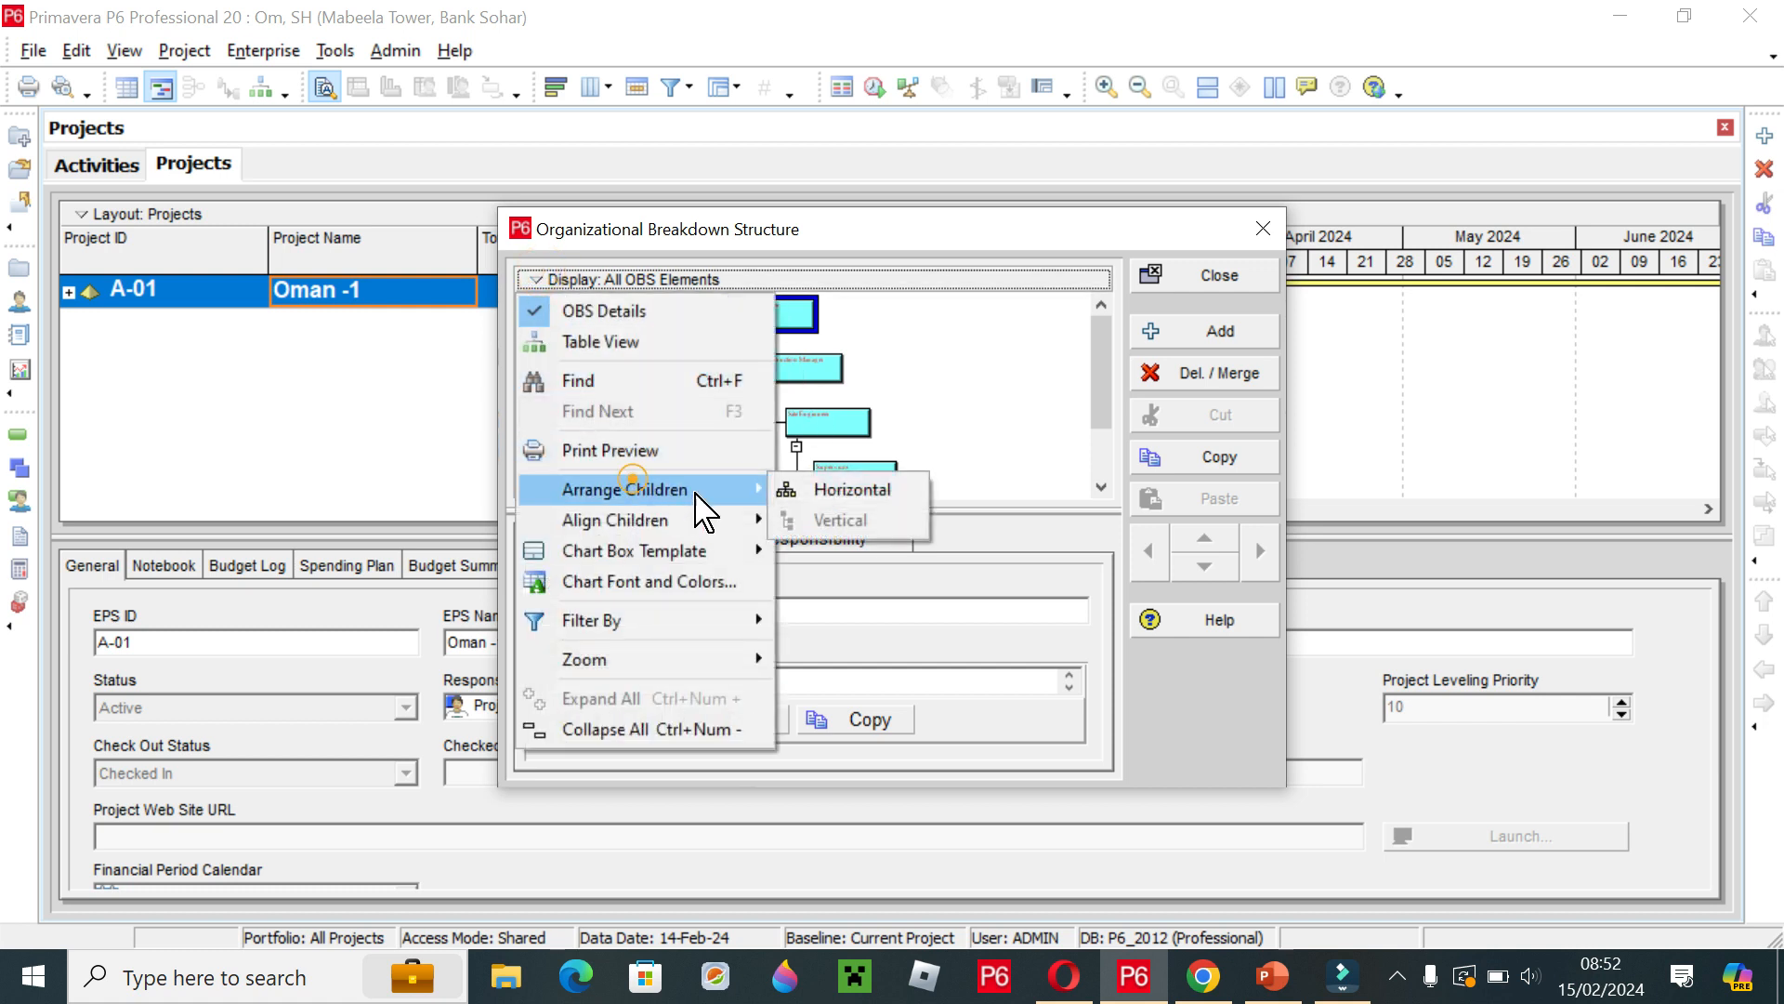
{"action": "left_click", "coordinate": [834, 491]}
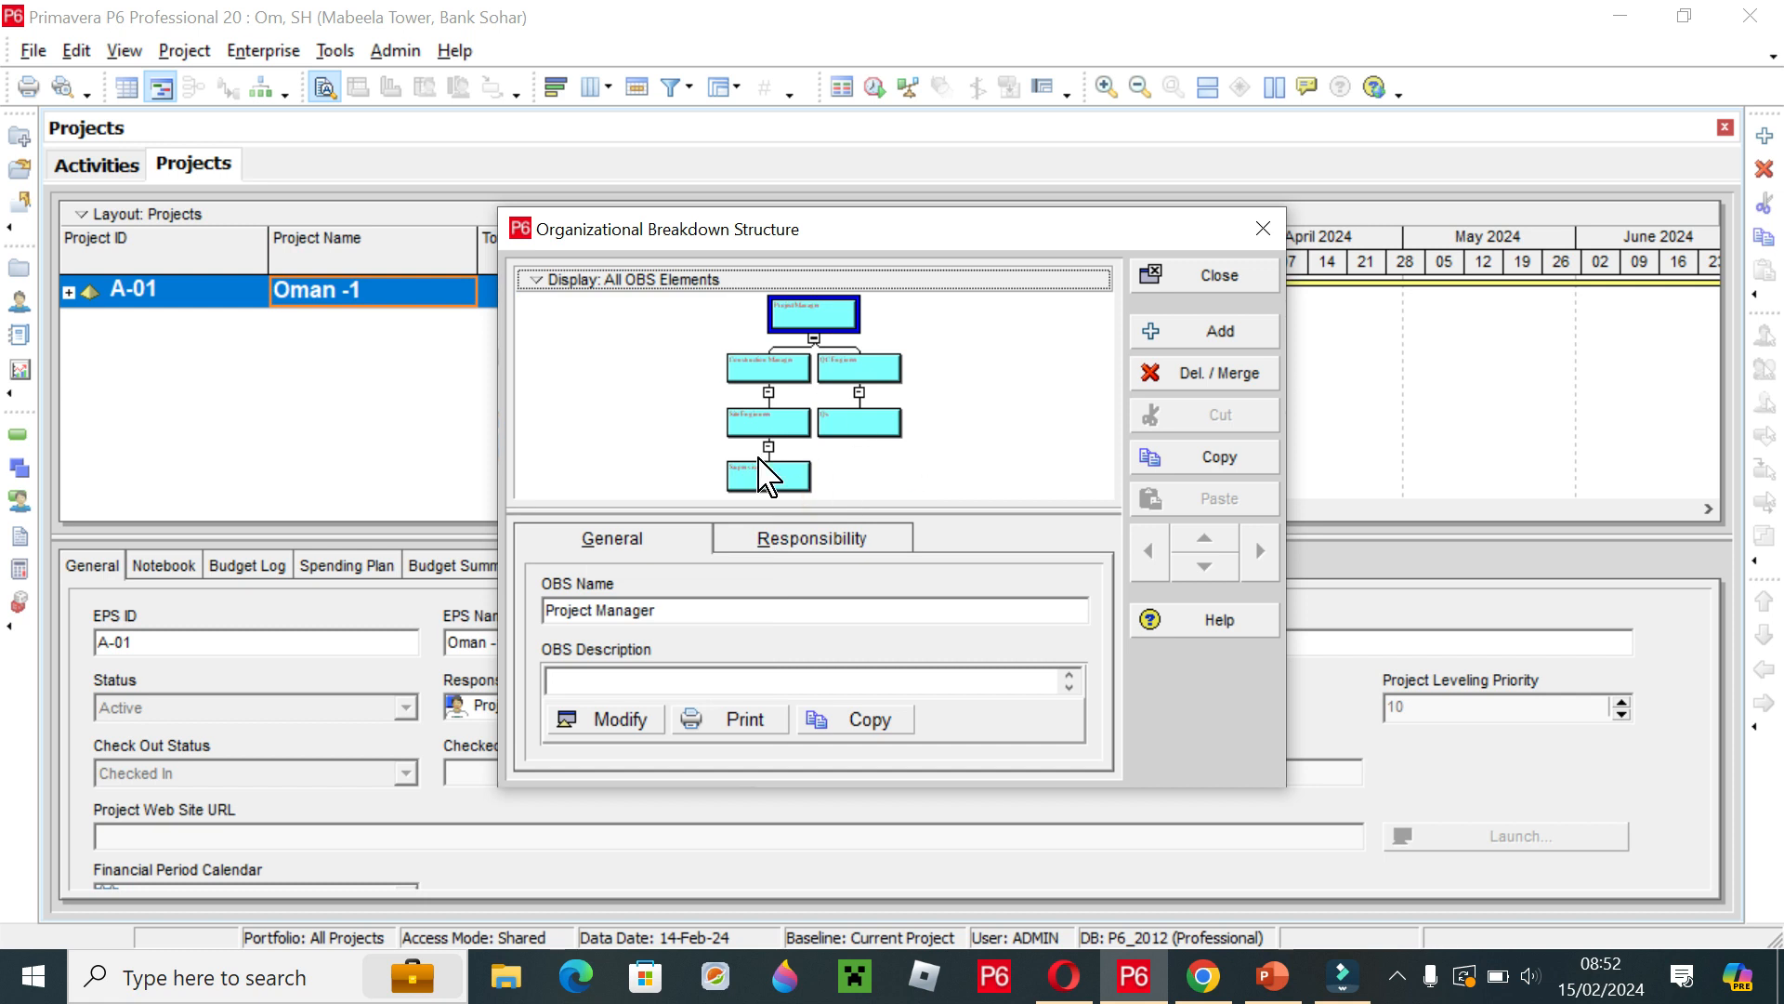
Try the Center and Left alignments for the child boxes under Project Manager.
{"action": "left_click", "coordinate": [540, 279]}
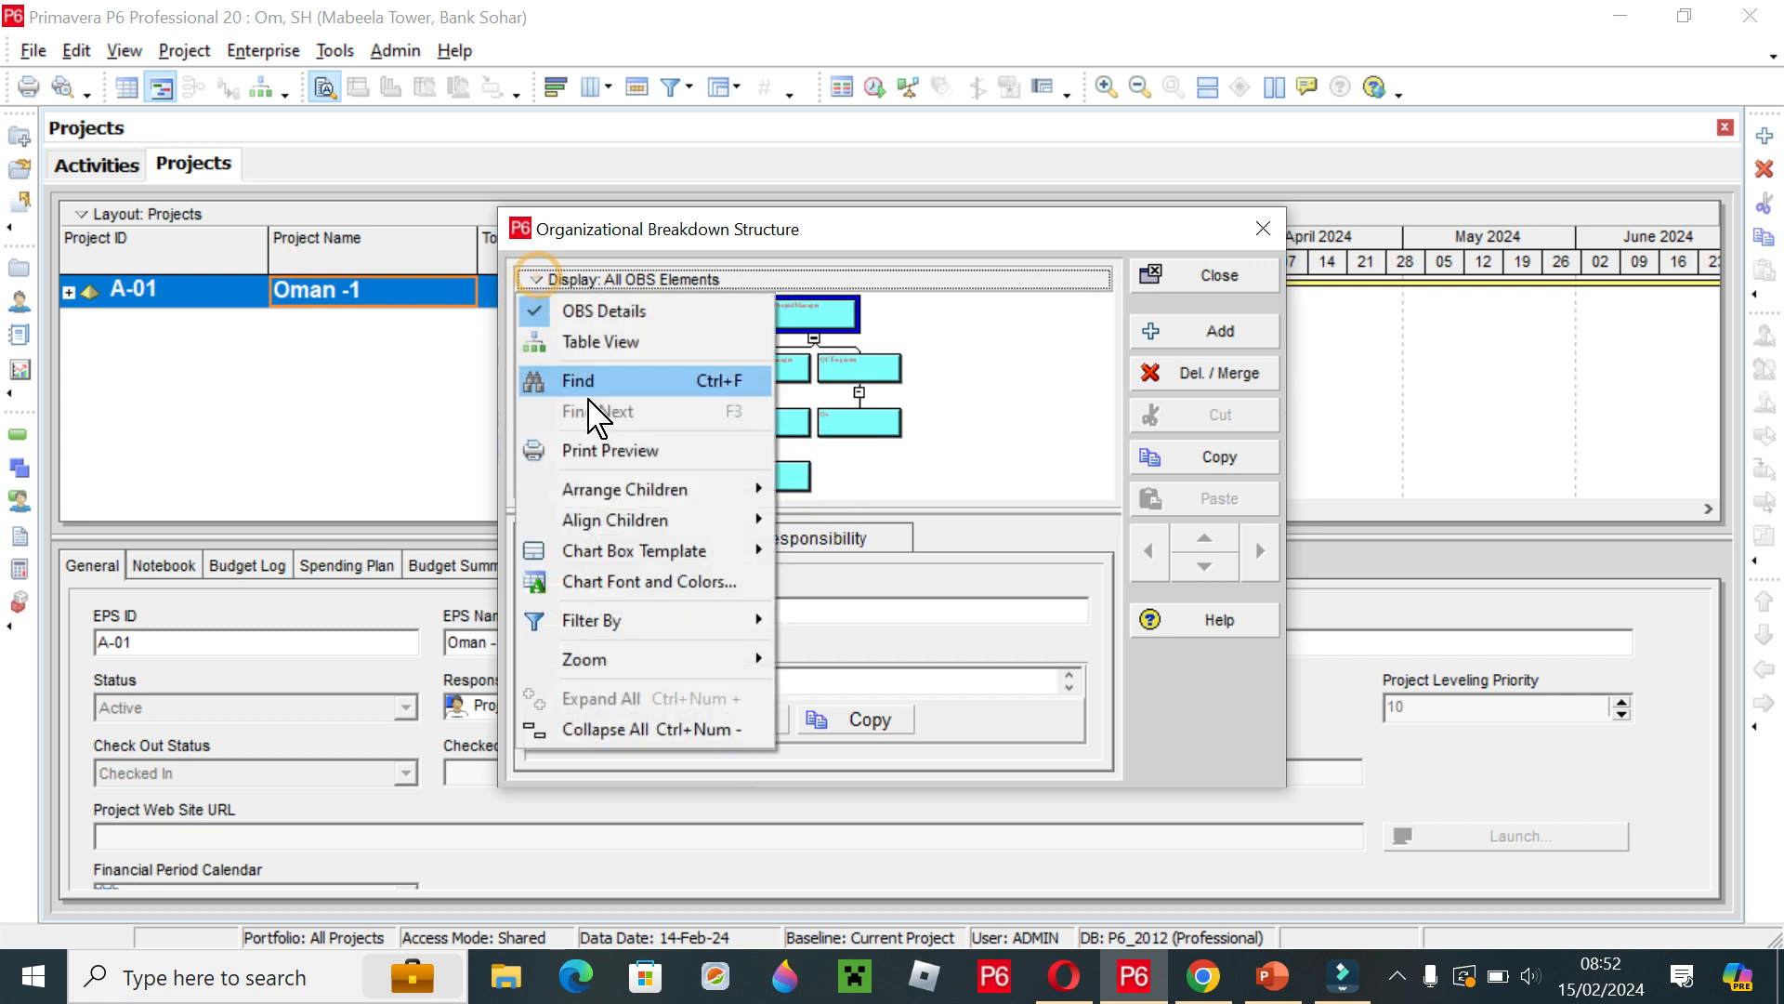
{"action": "mouse_move", "coordinate": [677, 521]}
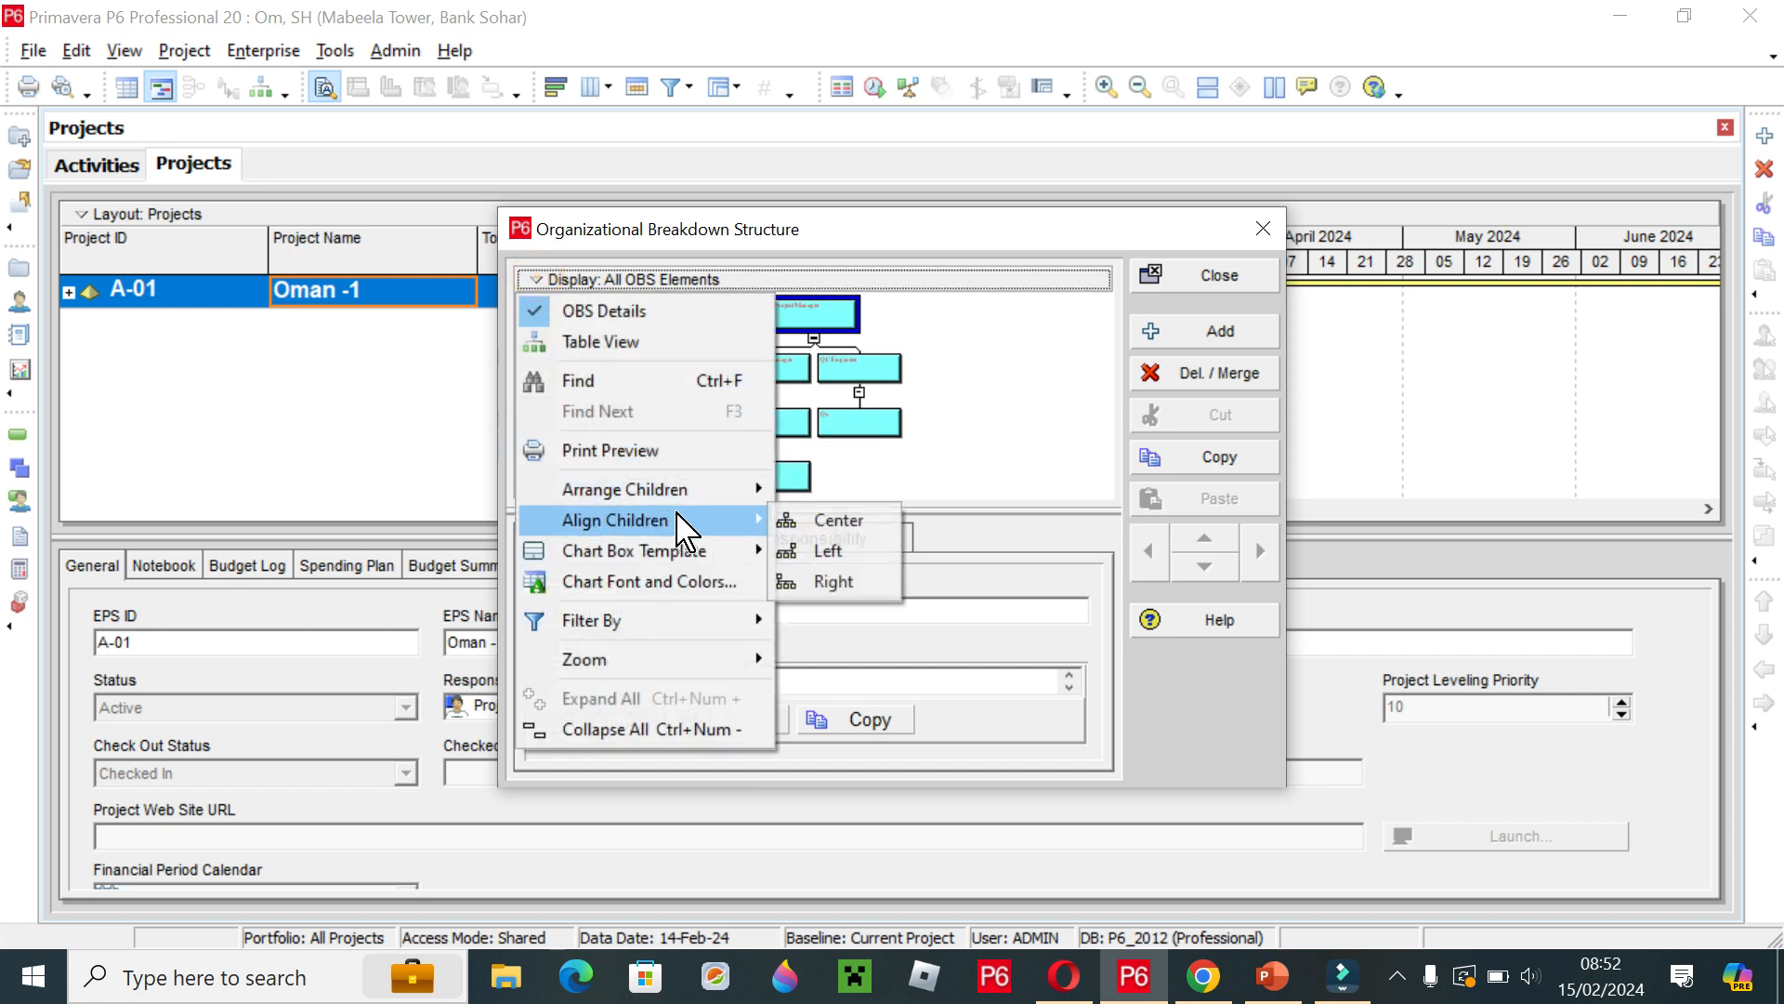
{"action": "left_click", "coordinate": [848, 526]}
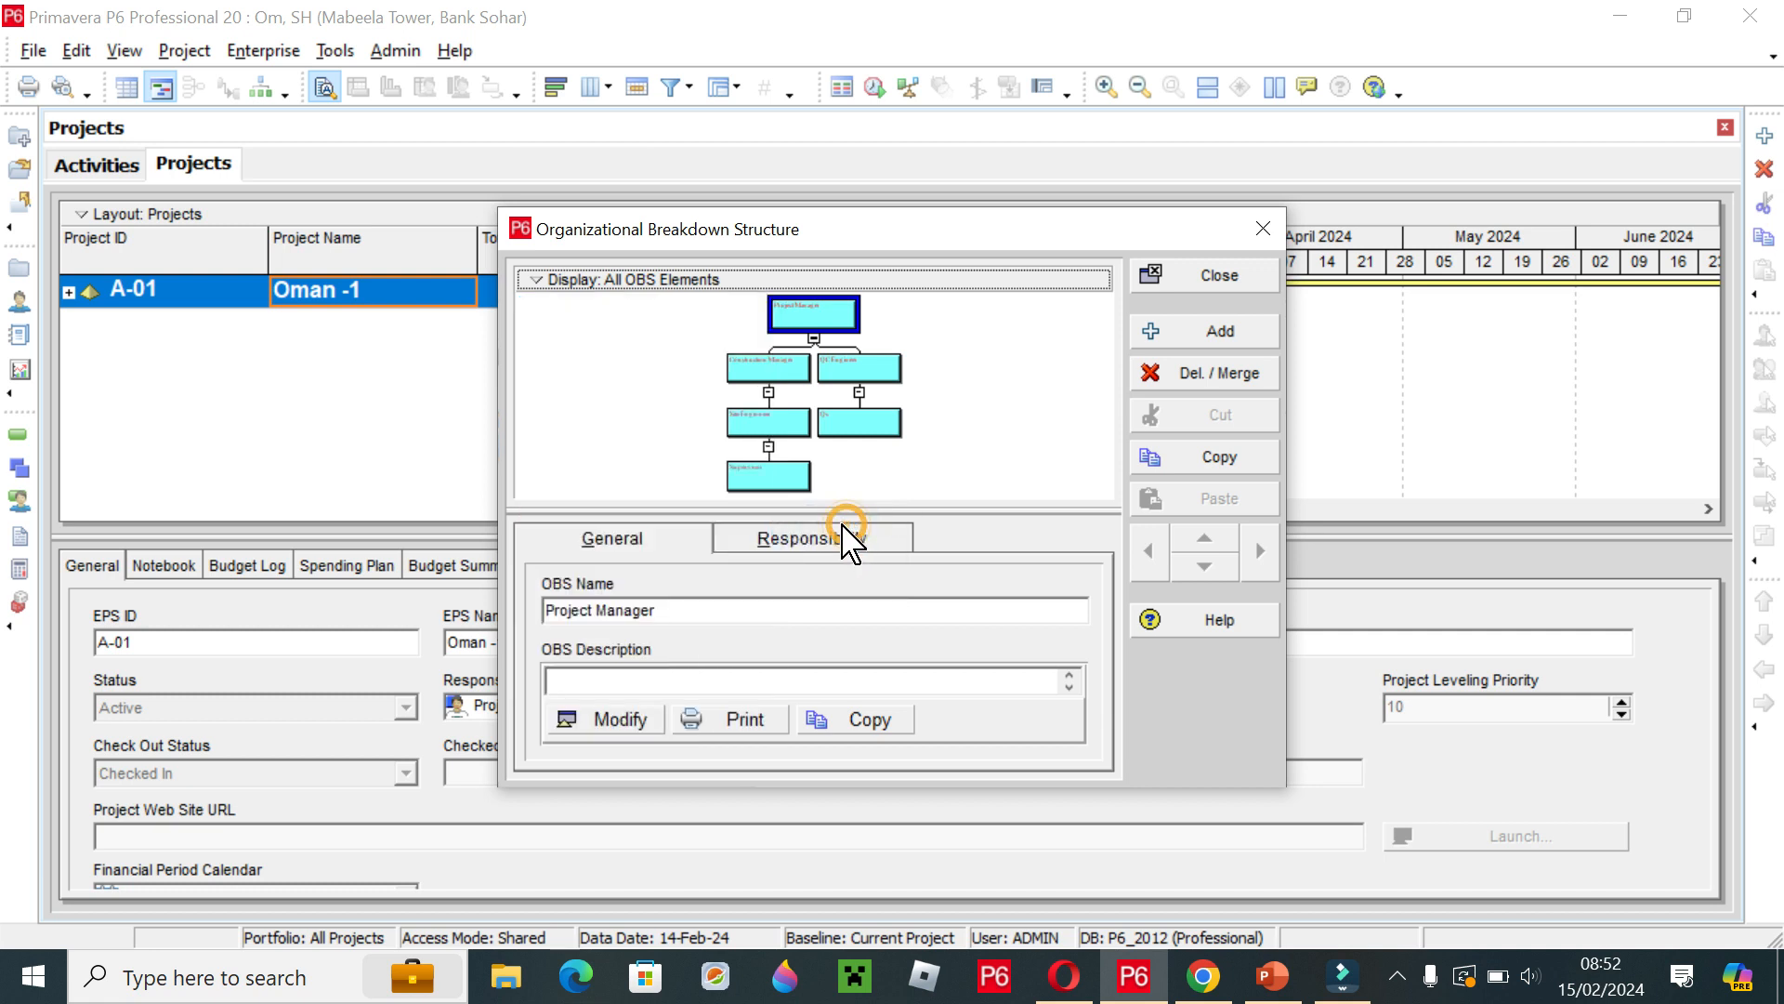
{"action": "left_click", "coordinate": [542, 283]}
{"action": "mouse_move", "coordinate": [741, 522]}
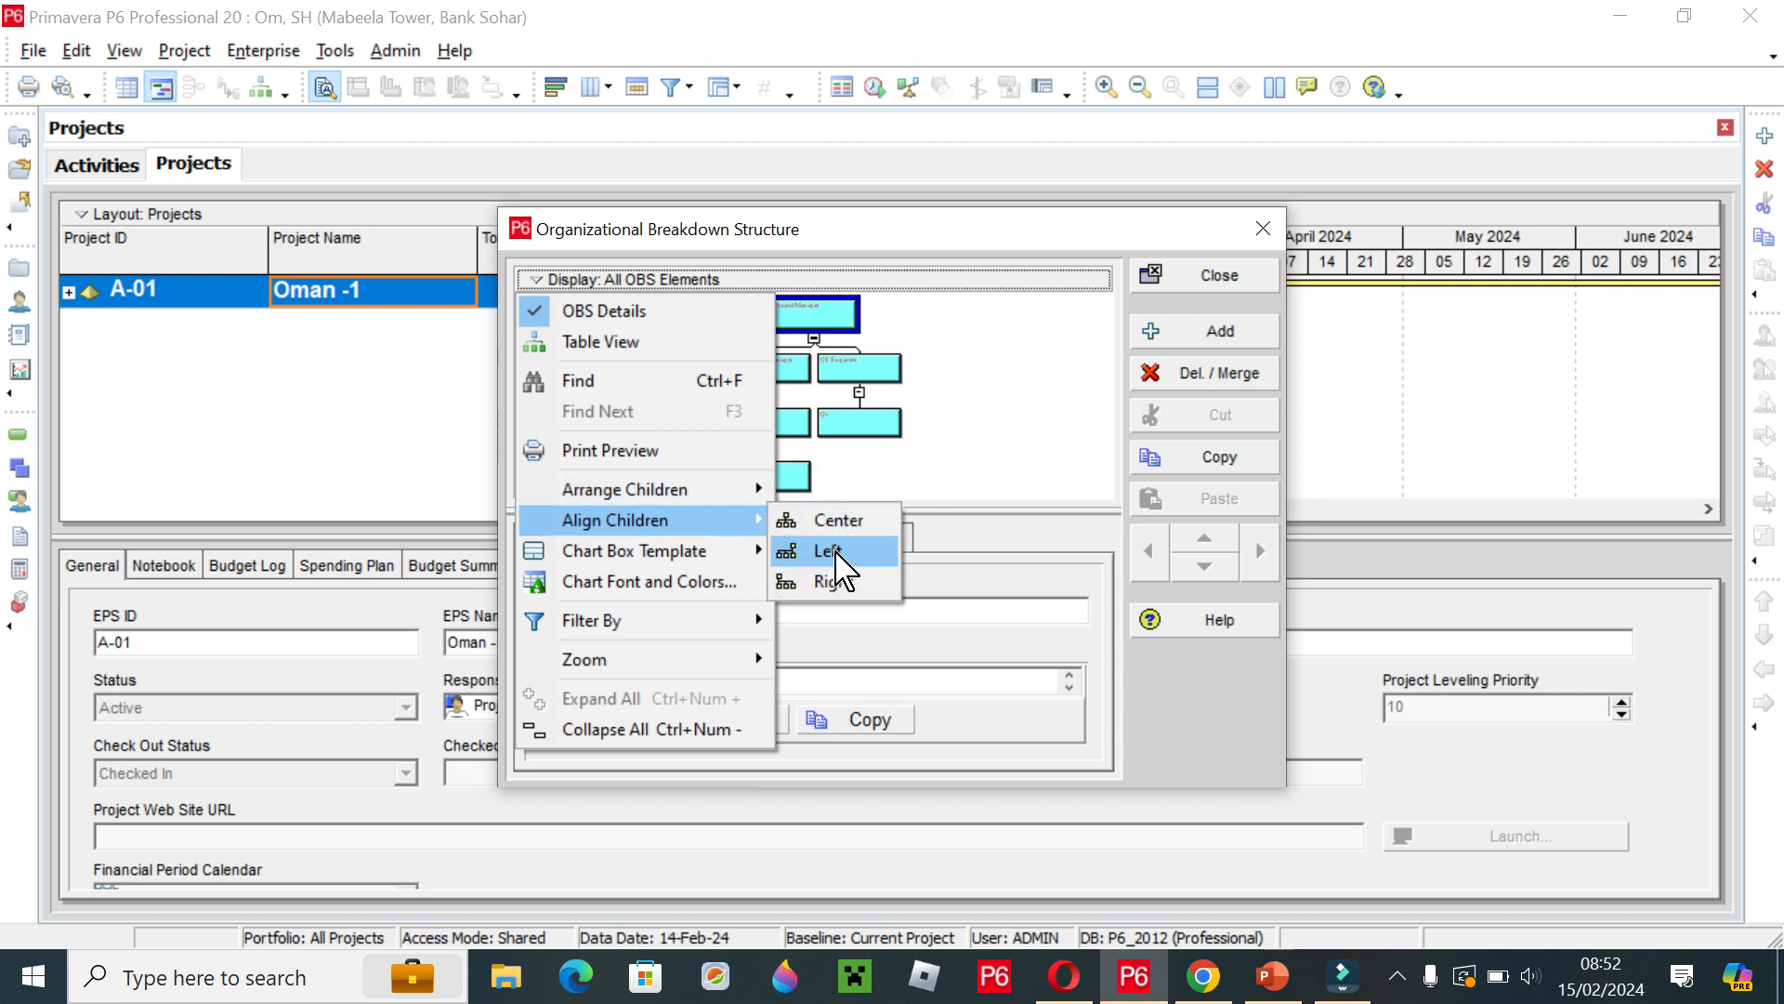
{"action": "left_click", "coordinate": [835, 551]}
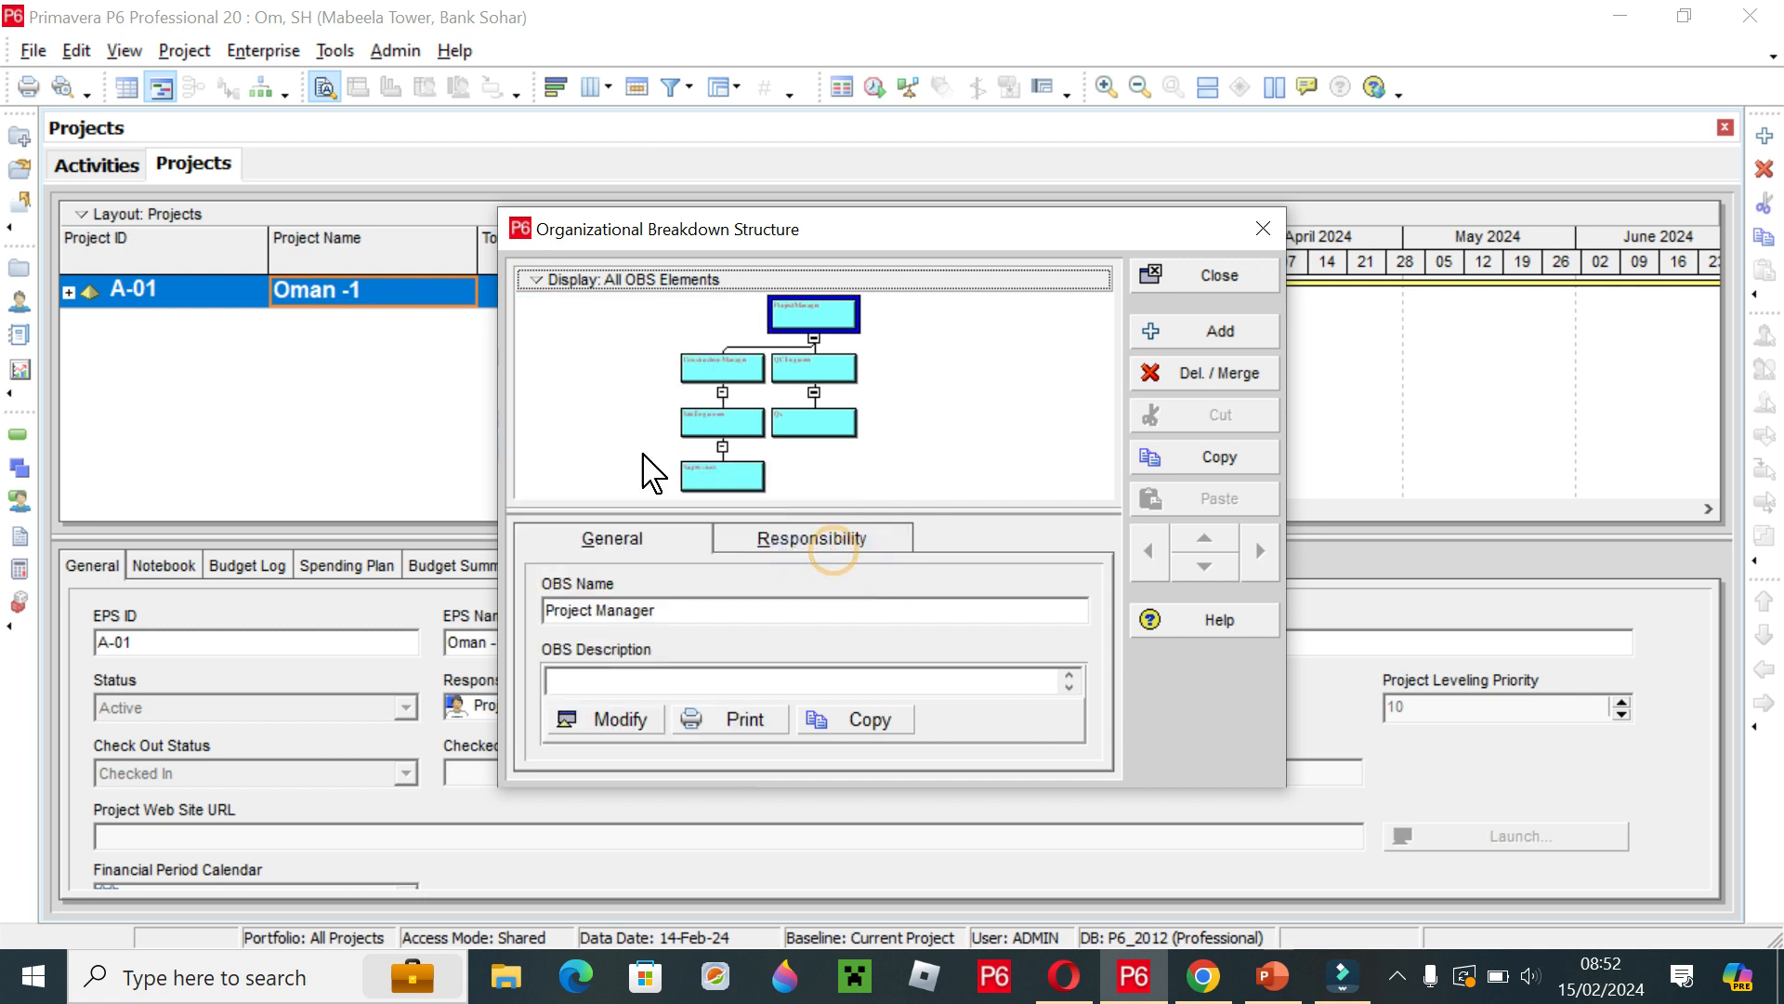
Set the alignment of the child boxes under Project Manager to Right.
{"action": "left_click", "coordinate": [536, 281]}
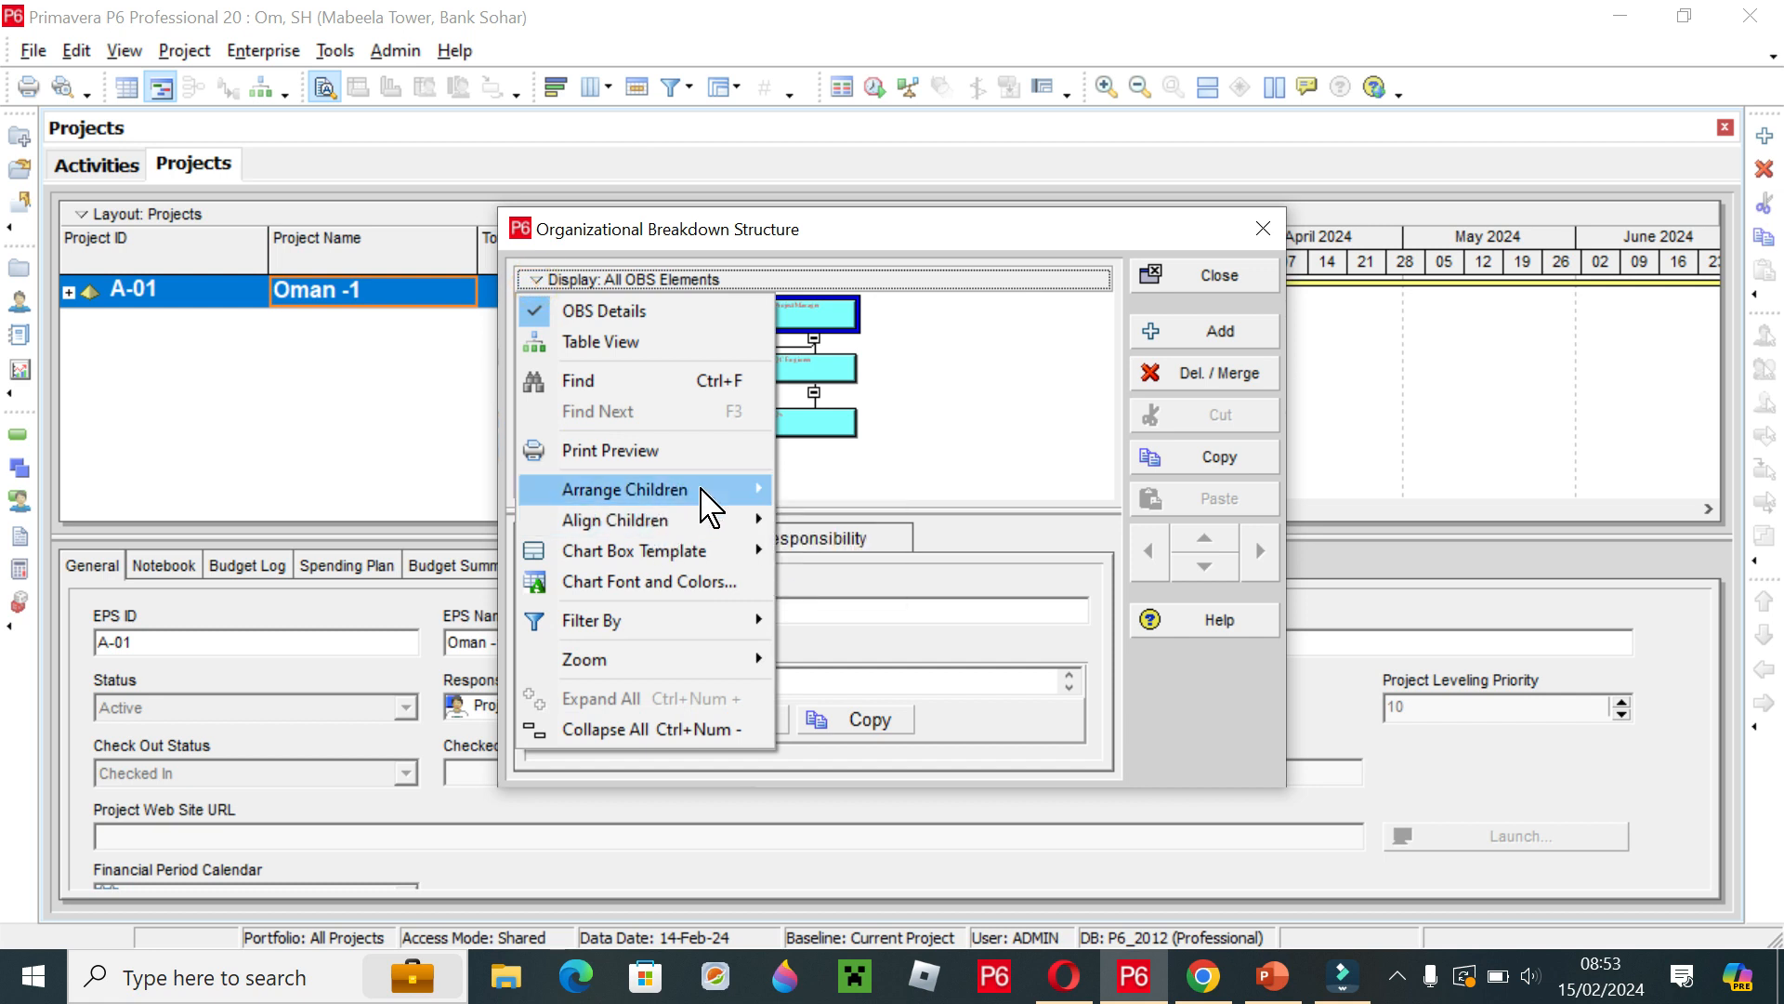
{"action": "mouse_move", "coordinate": [717, 521]}
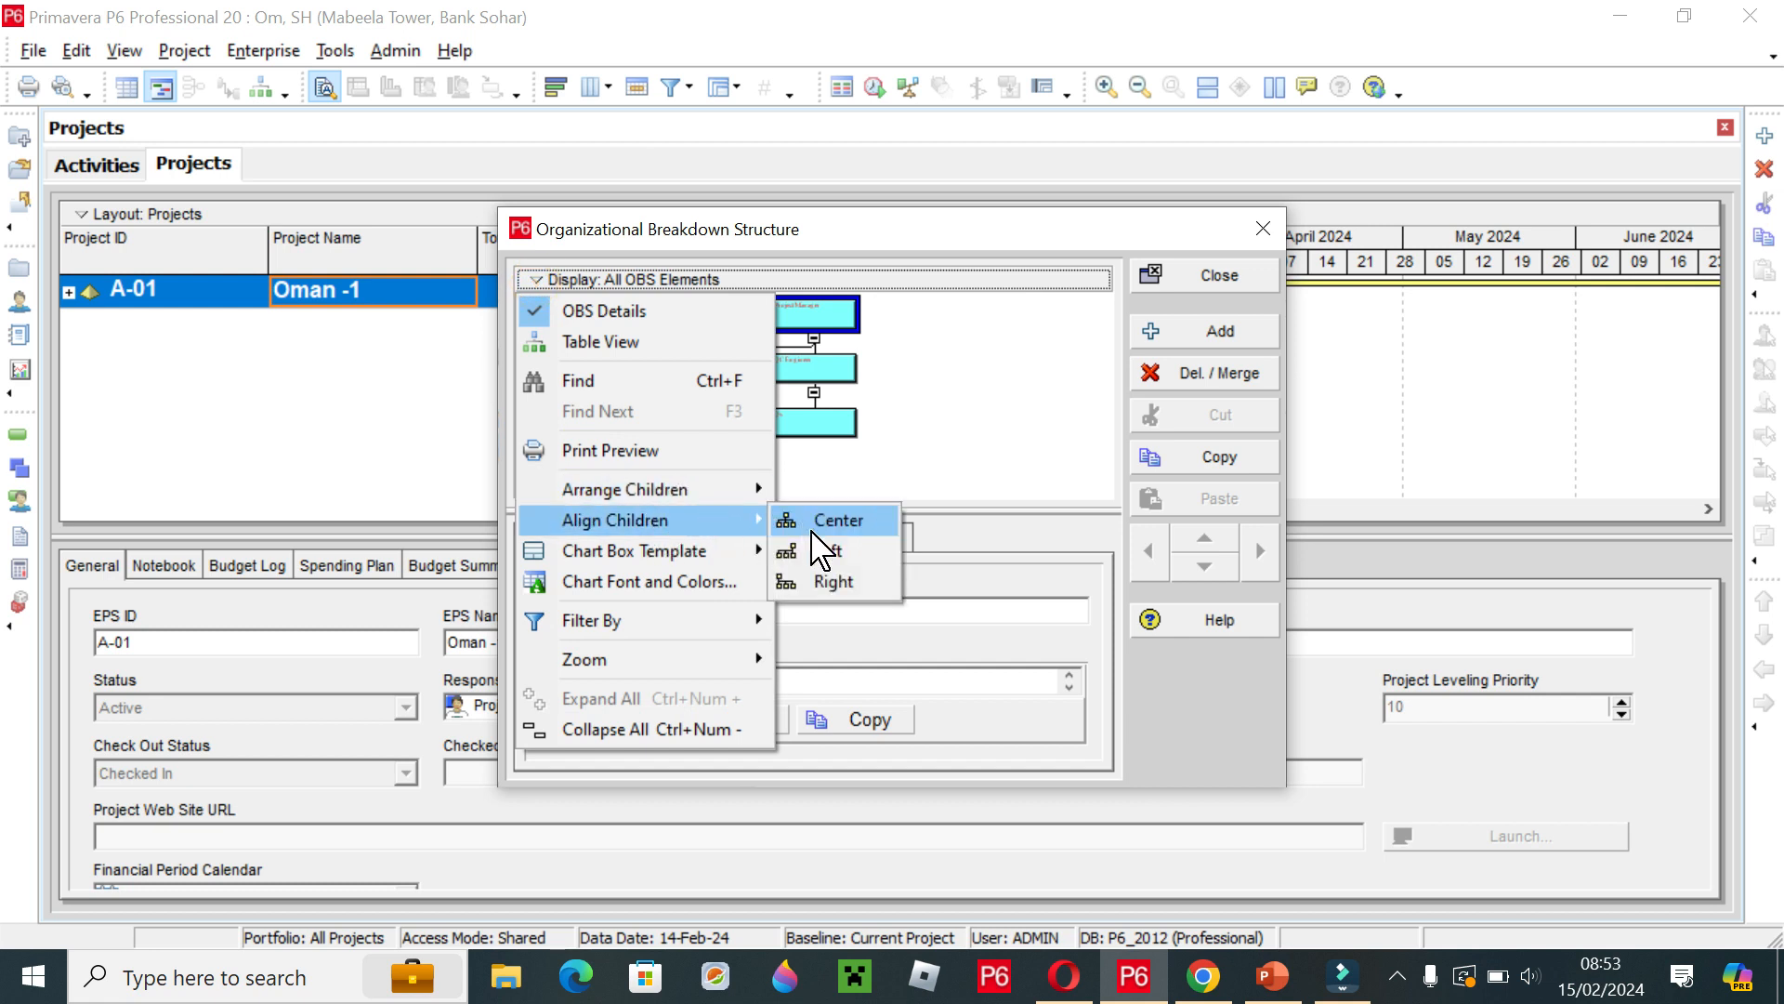
{"action": "left_click", "coordinate": [840, 581]}
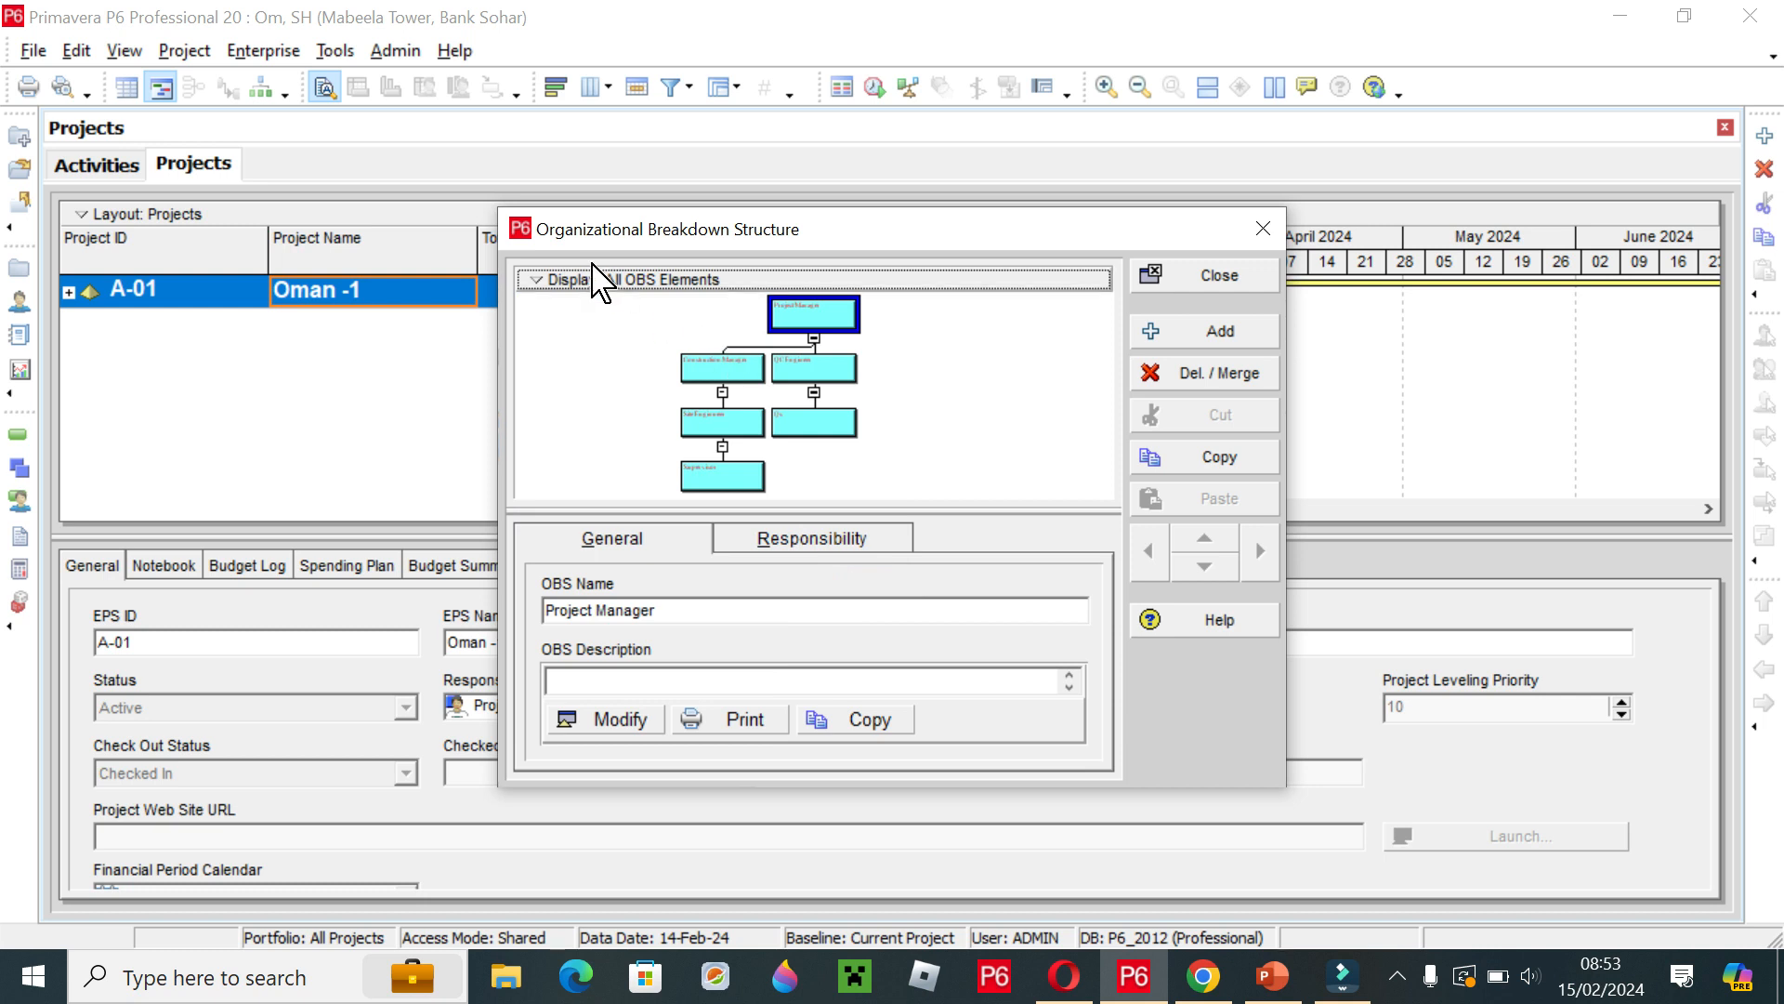
{"action": "left_click", "coordinate": [549, 280]}
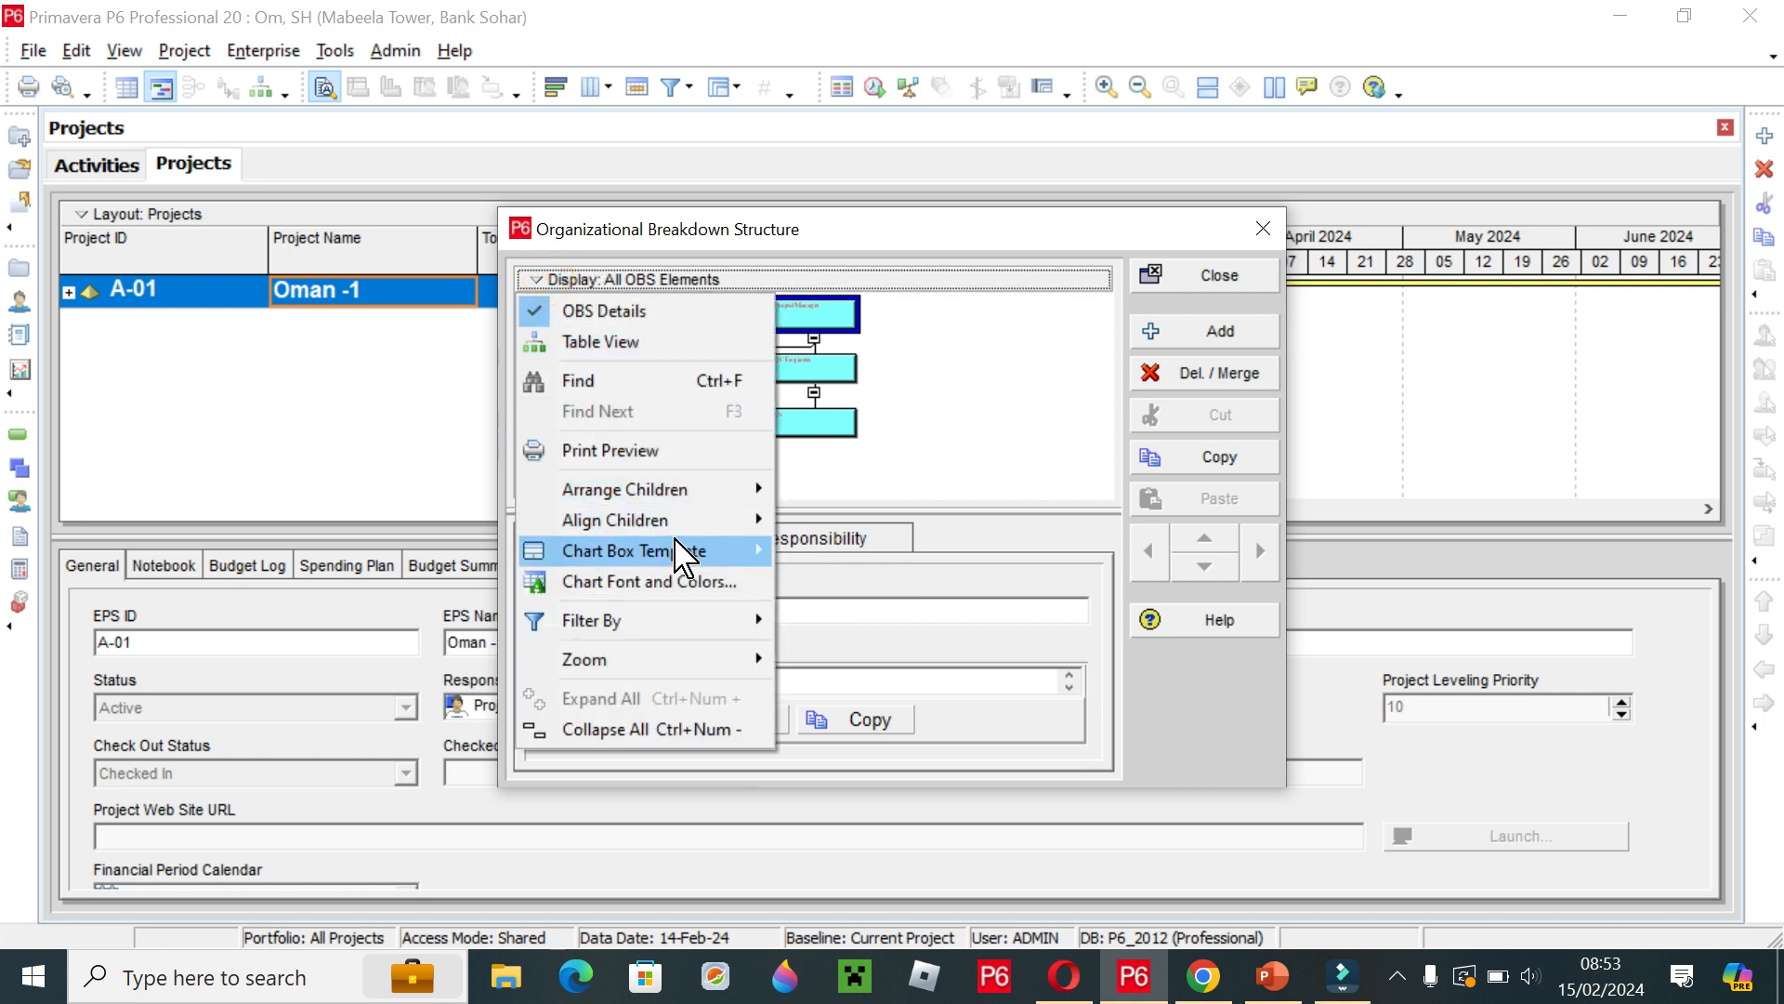
{"action": "mouse_move", "coordinate": [724, 520]}
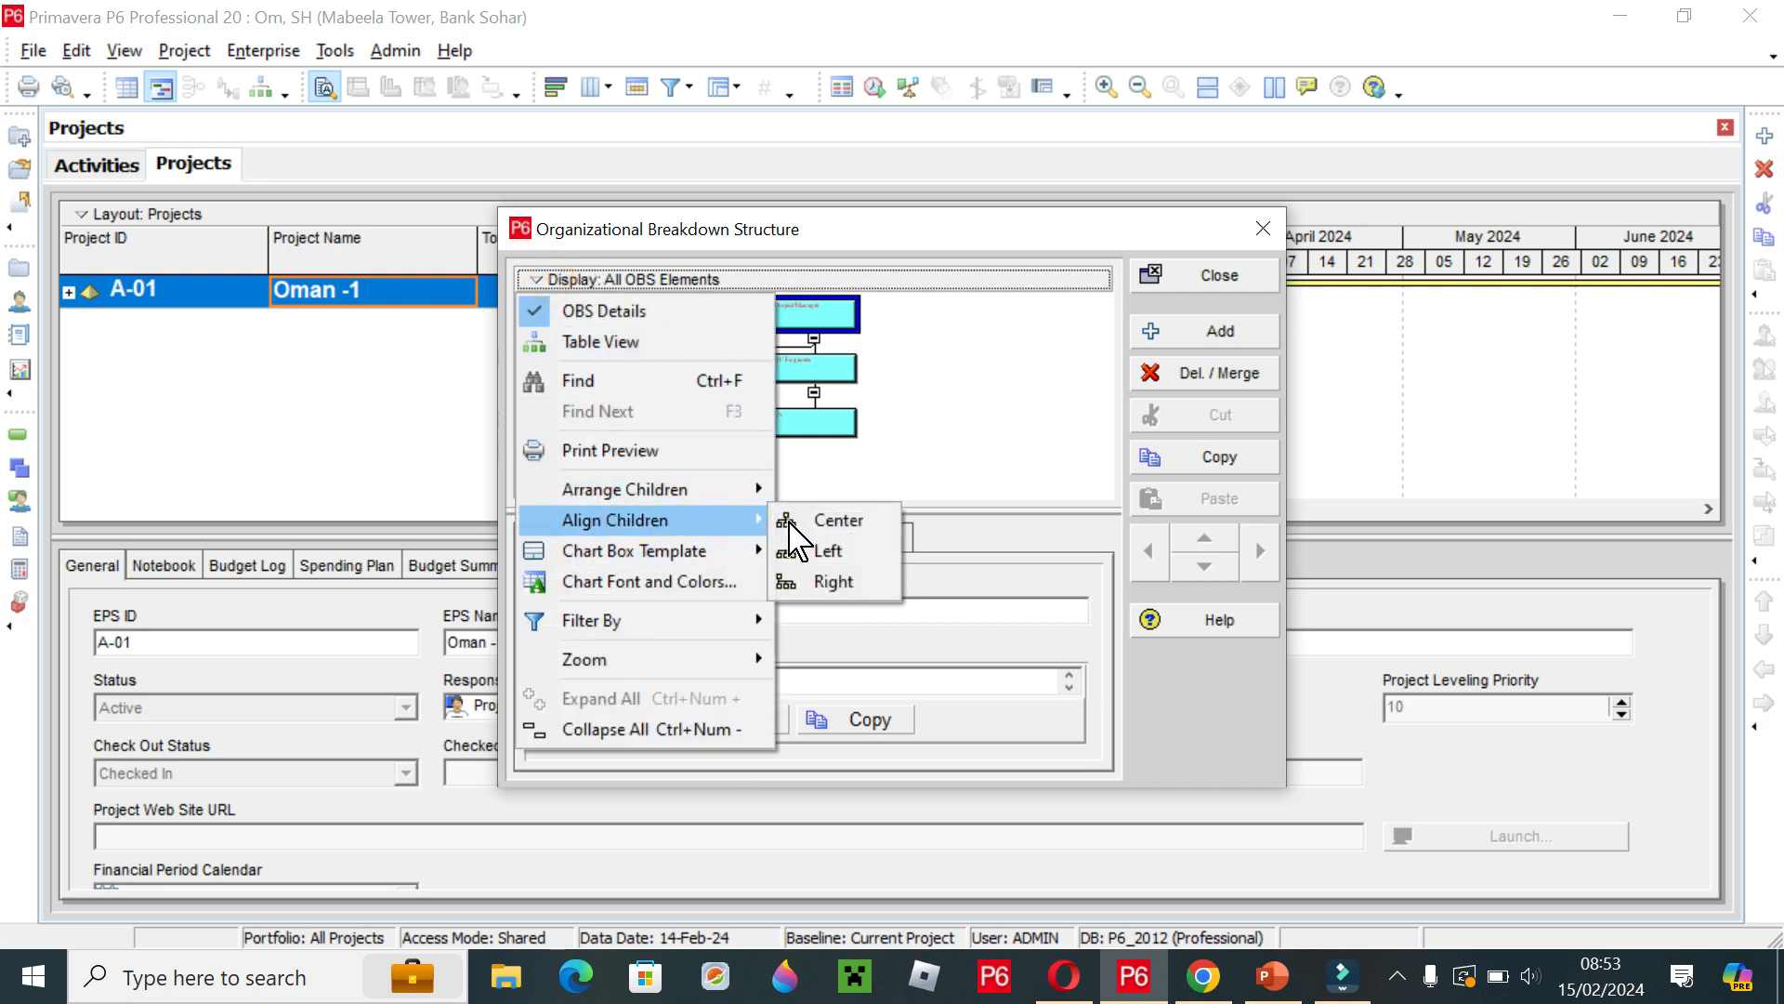
{"action": "left_click", "coordinate": [835, 582]}
Set the box color of the OBS chart to bright green in the chart font and color settings.
{"action": "left_click", "coordinate": [542, 280]}
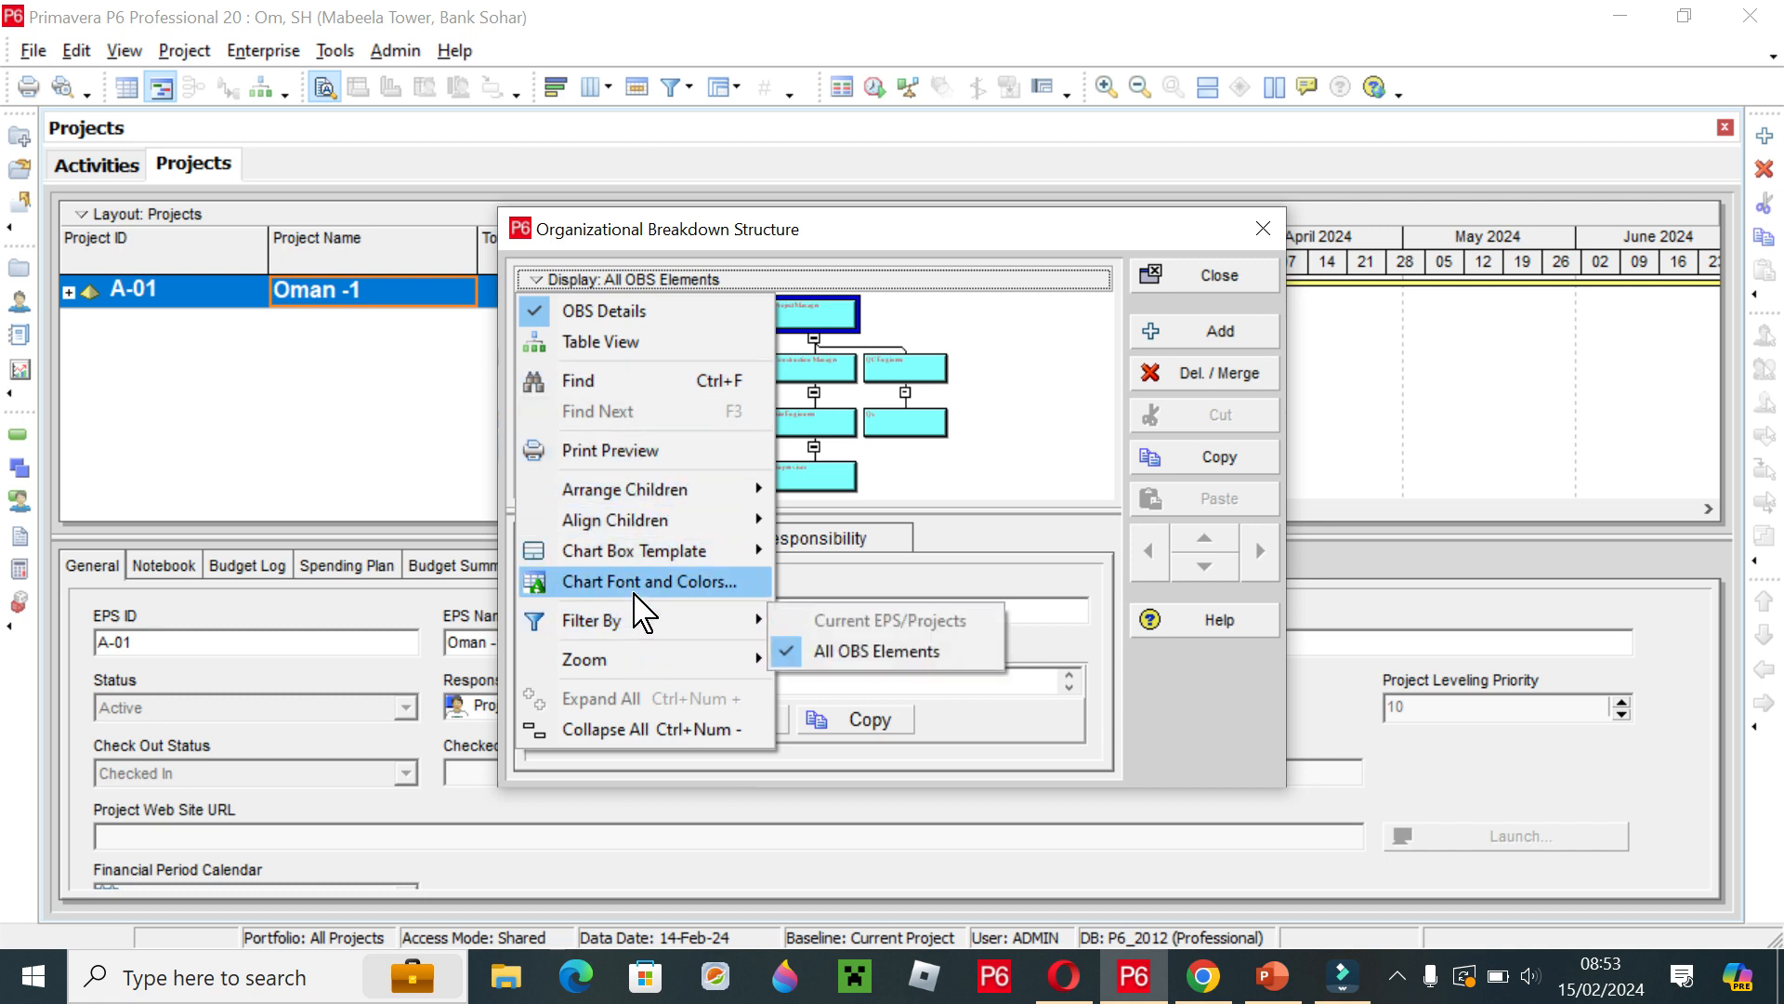
{"action": "left_click", "coordinate": [699, 586]}
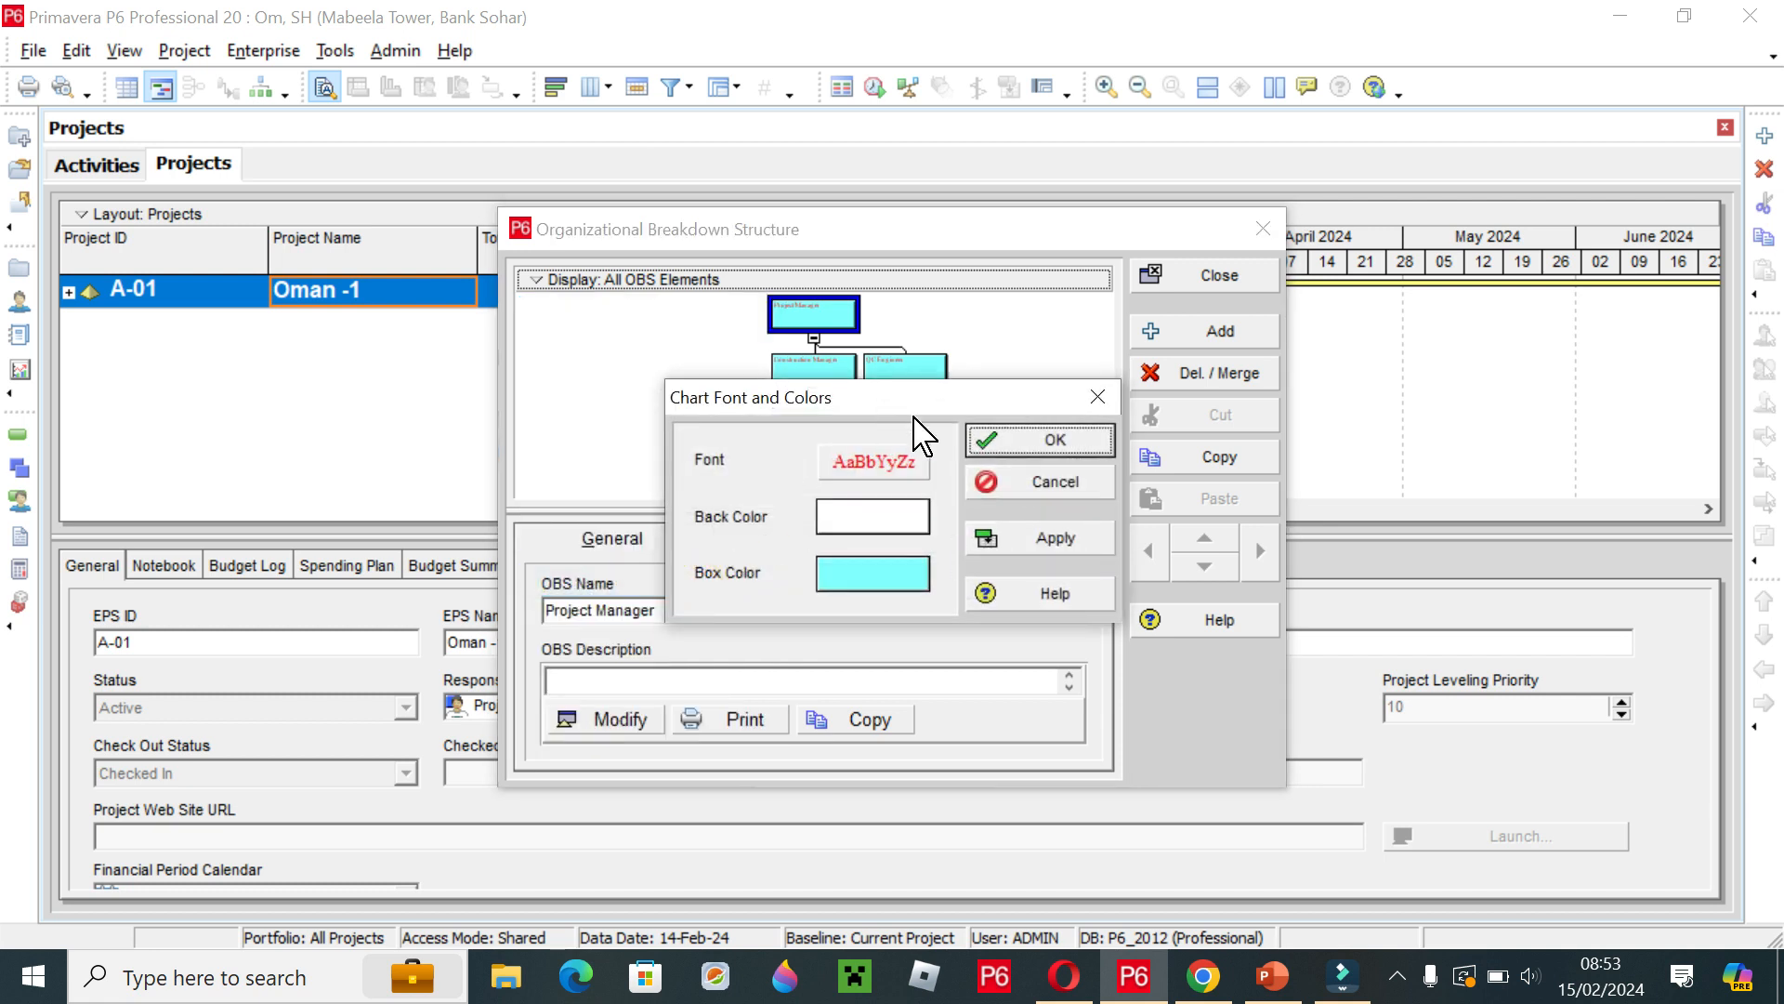
{"action": "left_click_drag", "start_coordinate": [943, 400], "coordinate": [866, 511]}
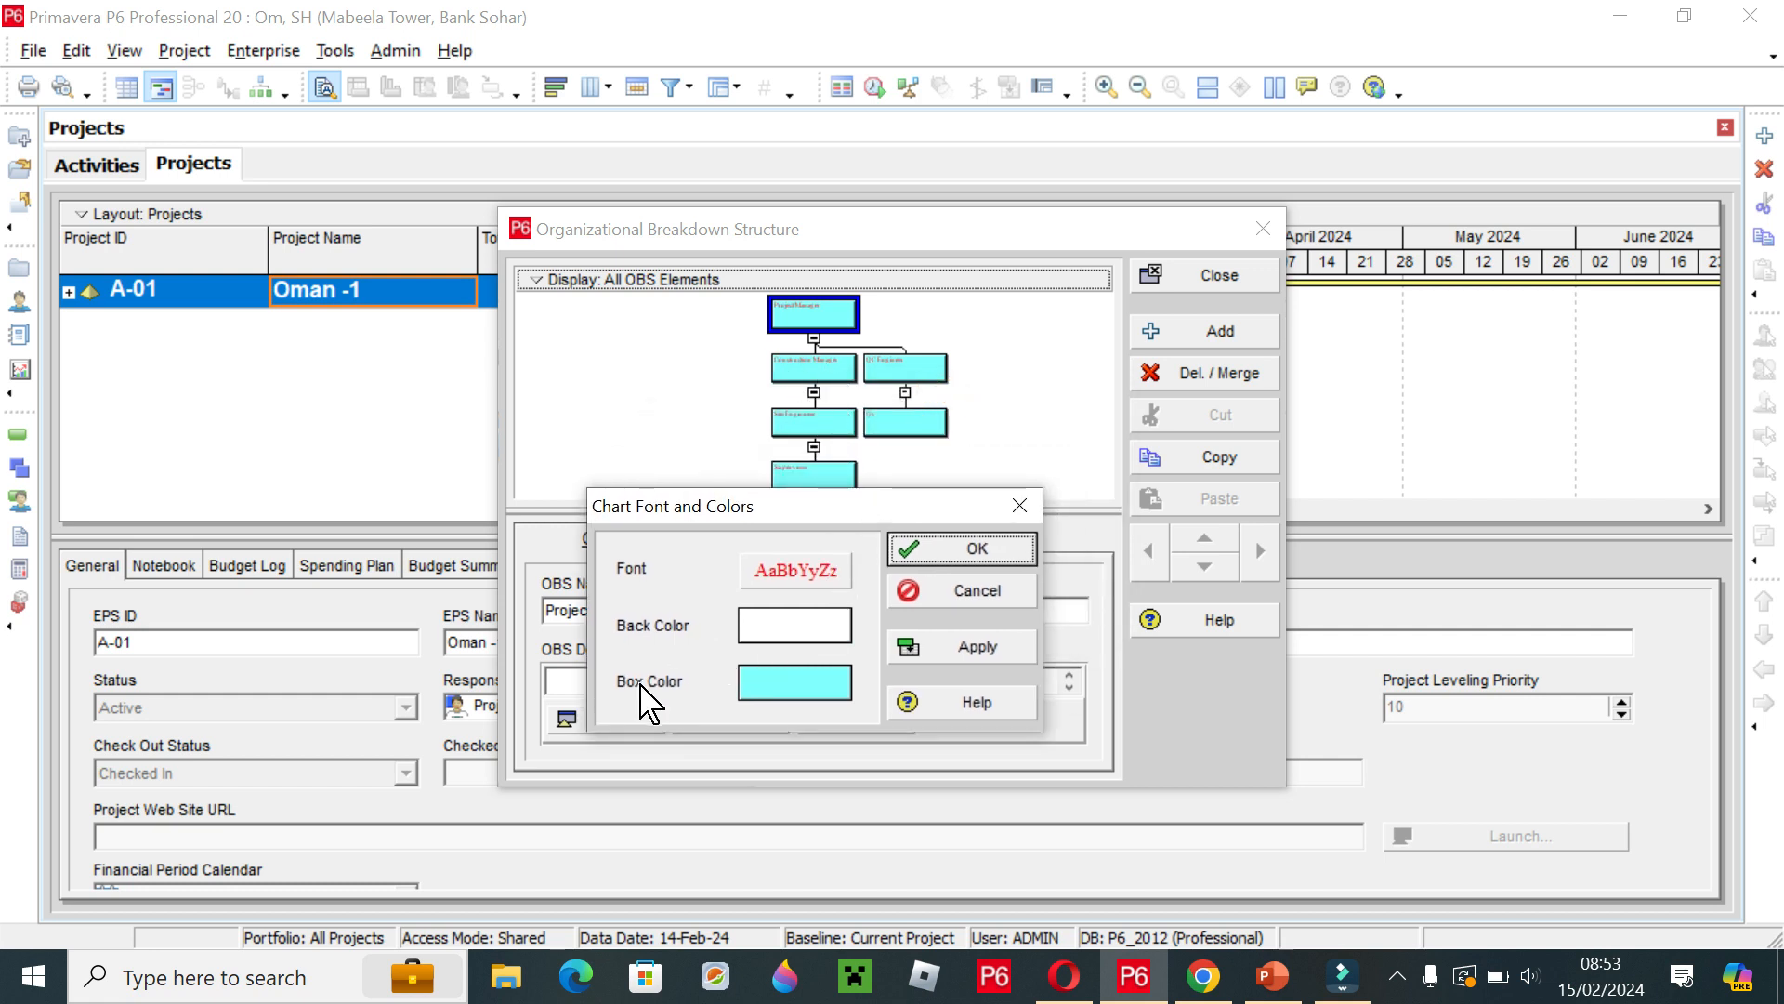
{"action": "left_click", "coordinate": [801, 697]}
{"action": "left_click", "coordinate": [764, 296]}
{"action": "left_click", "coordinate": [873, 266]}
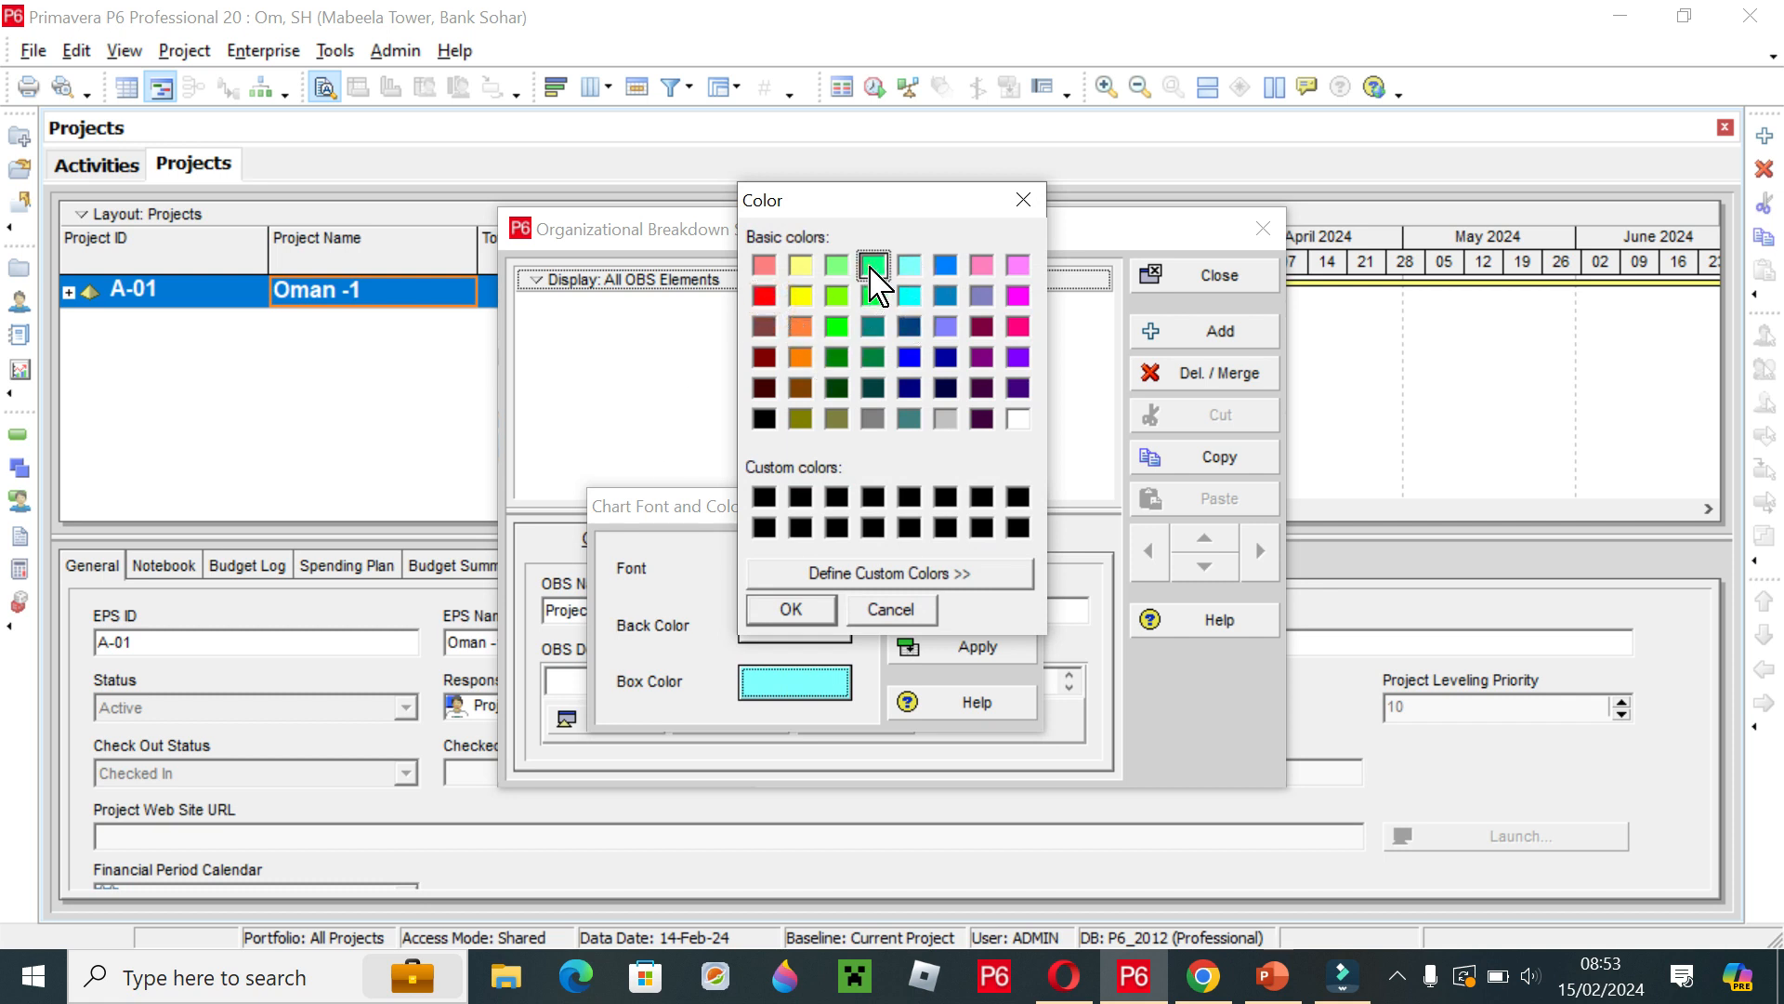
{"action": "left_click", "coordinate": [791, 609]}
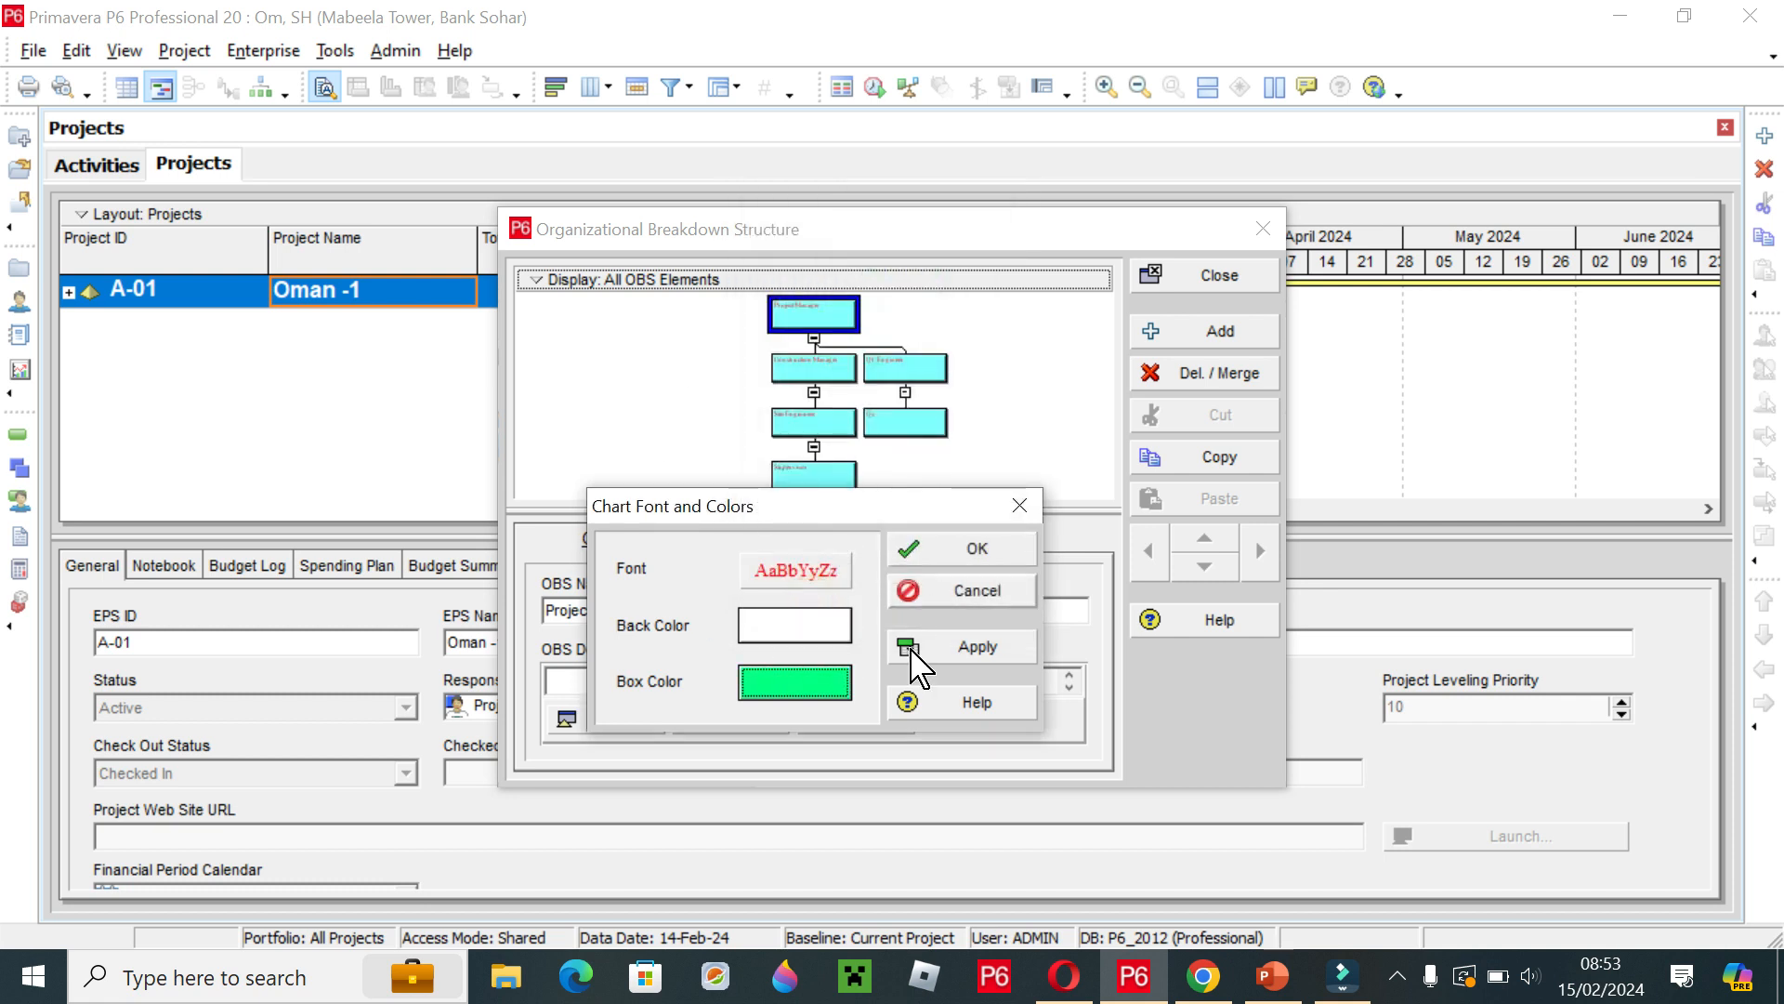
{"action": "left_click", "coordinate": [969, 562]}
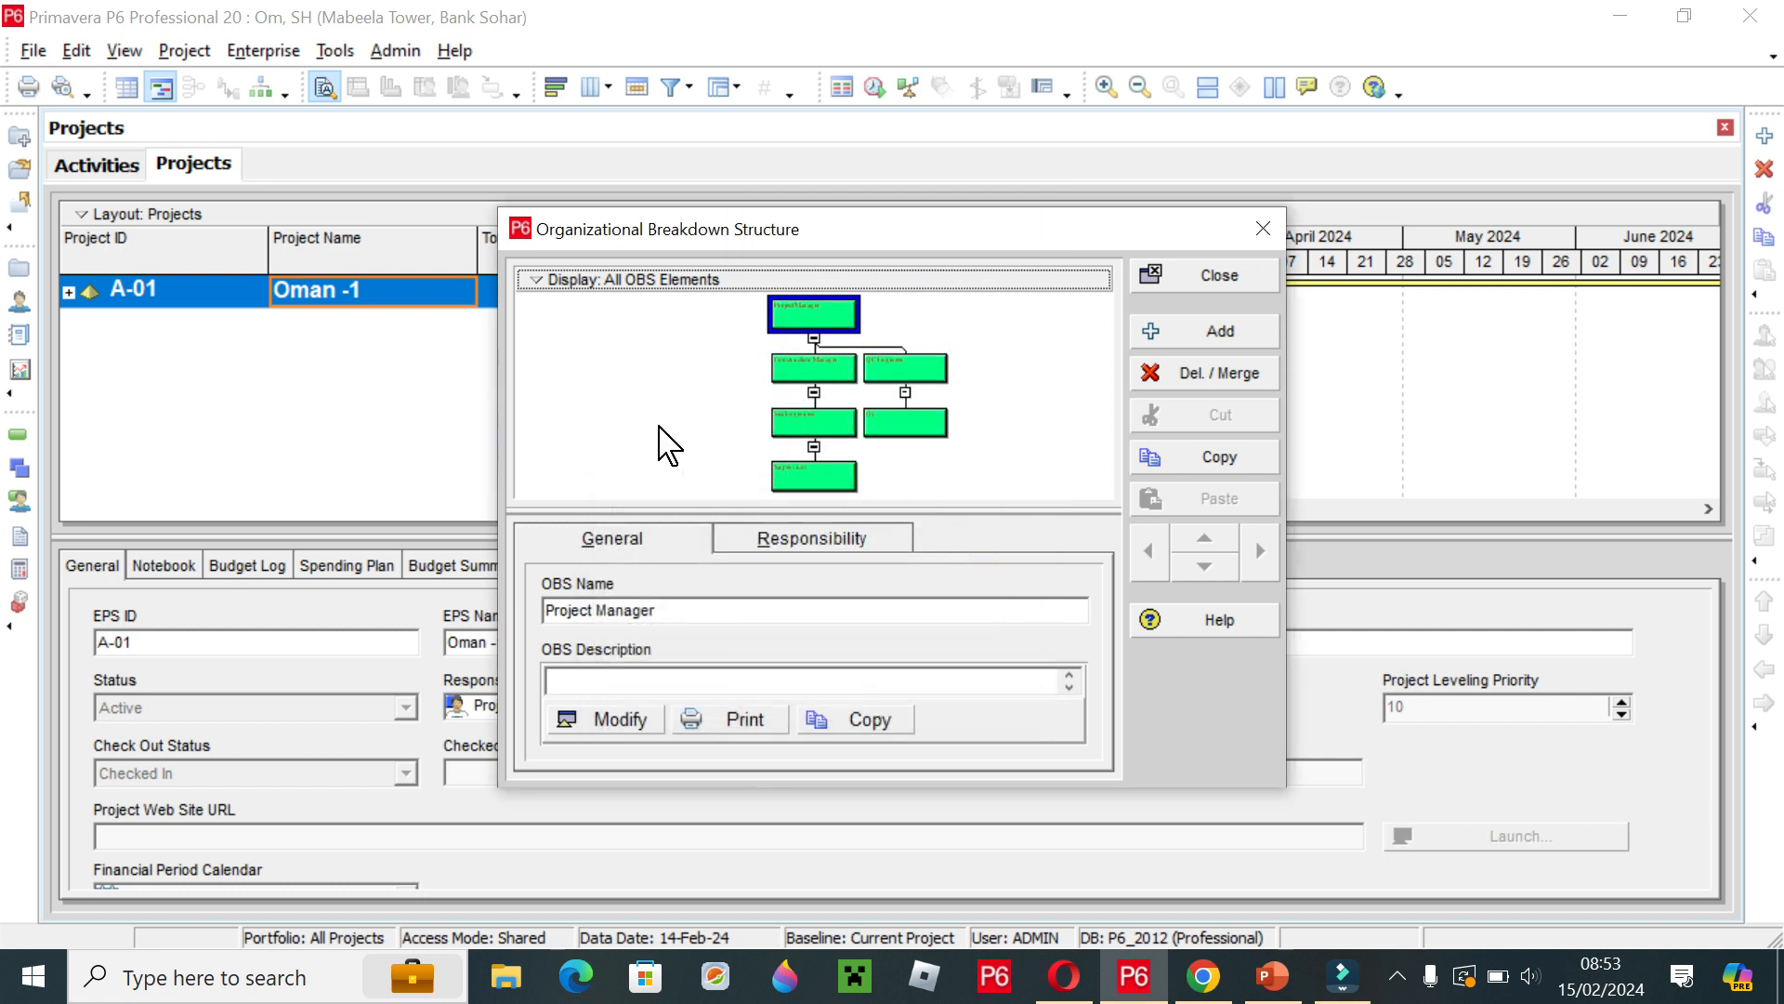
Set the back color of the OBS chart to light gray.
{"action": "left_click", "coordinate": [544, 279]}
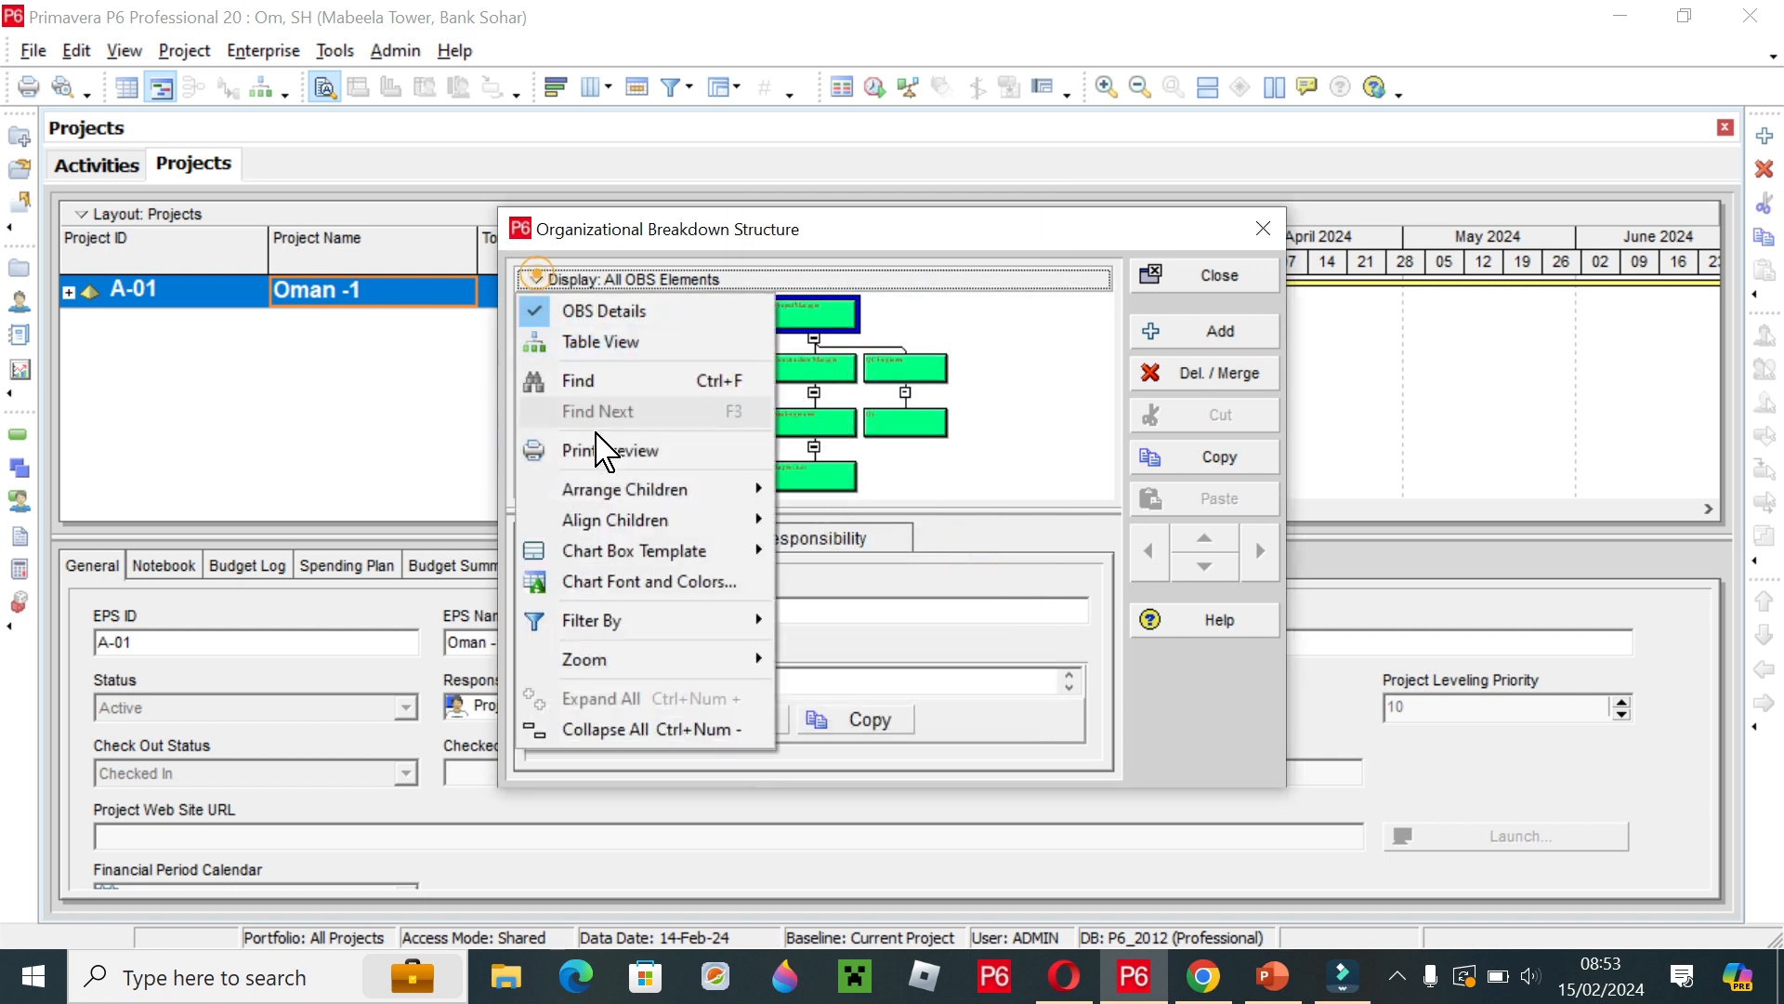
{"action": "left_click", "coordinate": [651, 584]}
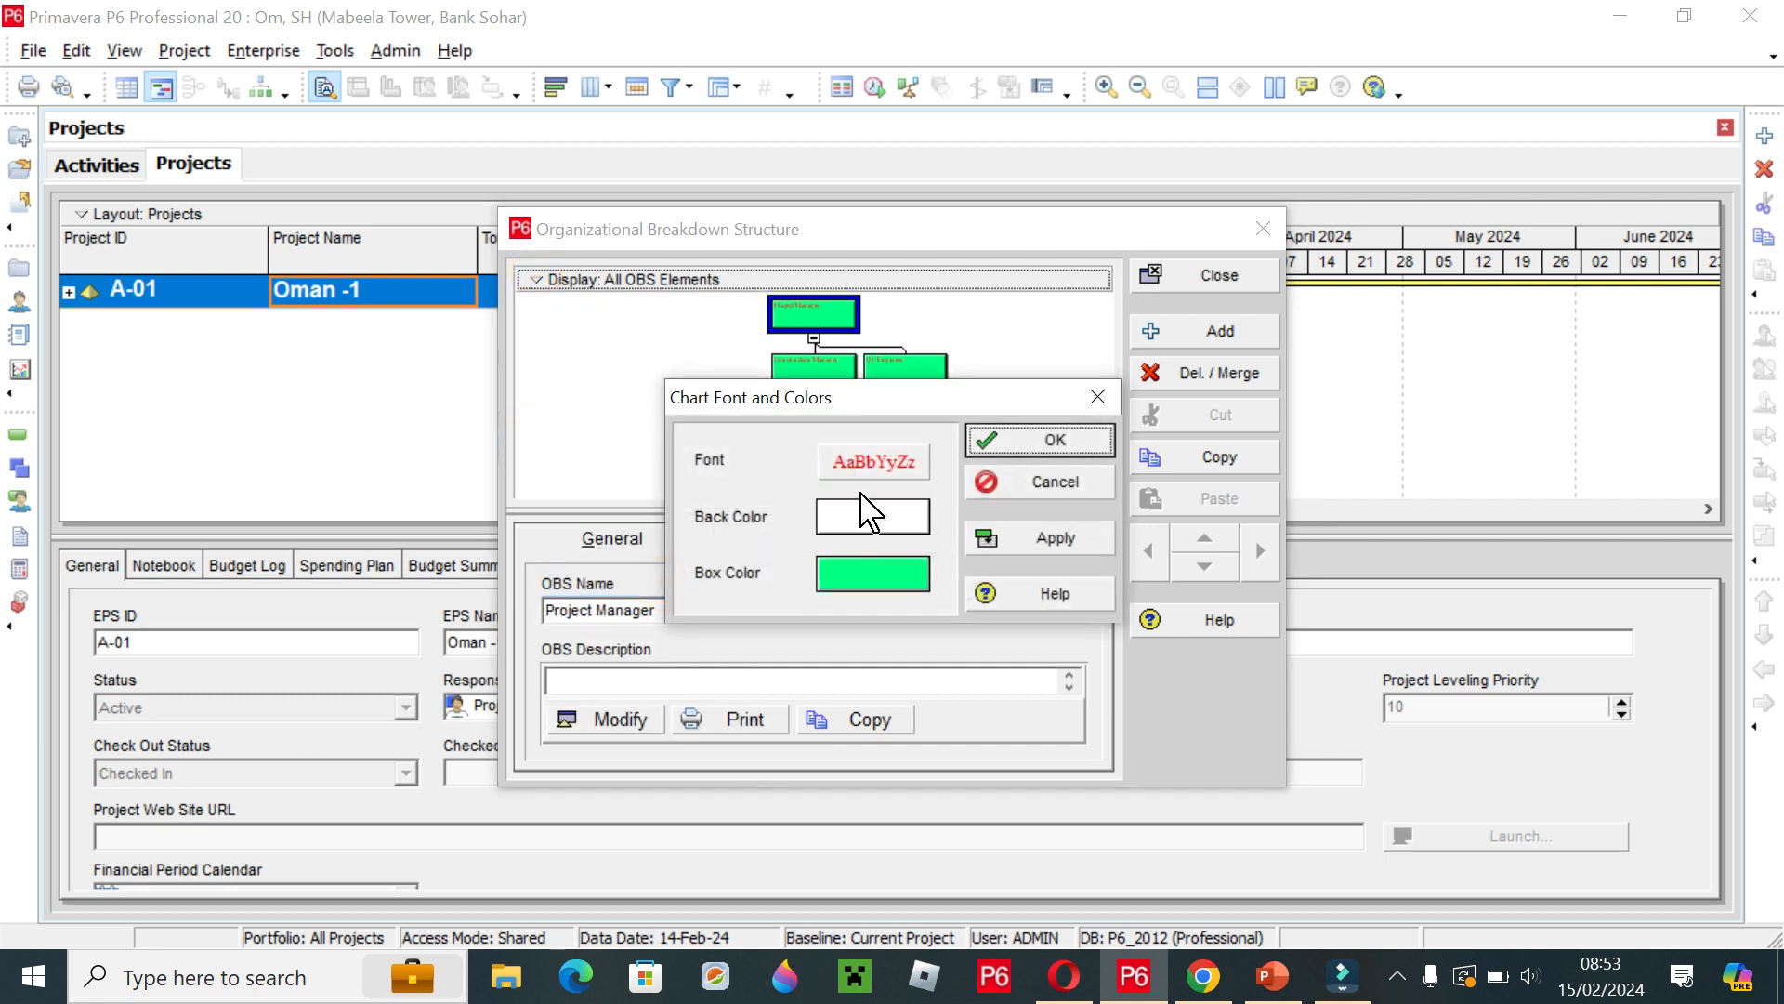
{"action": "left_click", "coordinate": [851, 522]}
{"action": "left_click", "coordinate": [946, 420]}
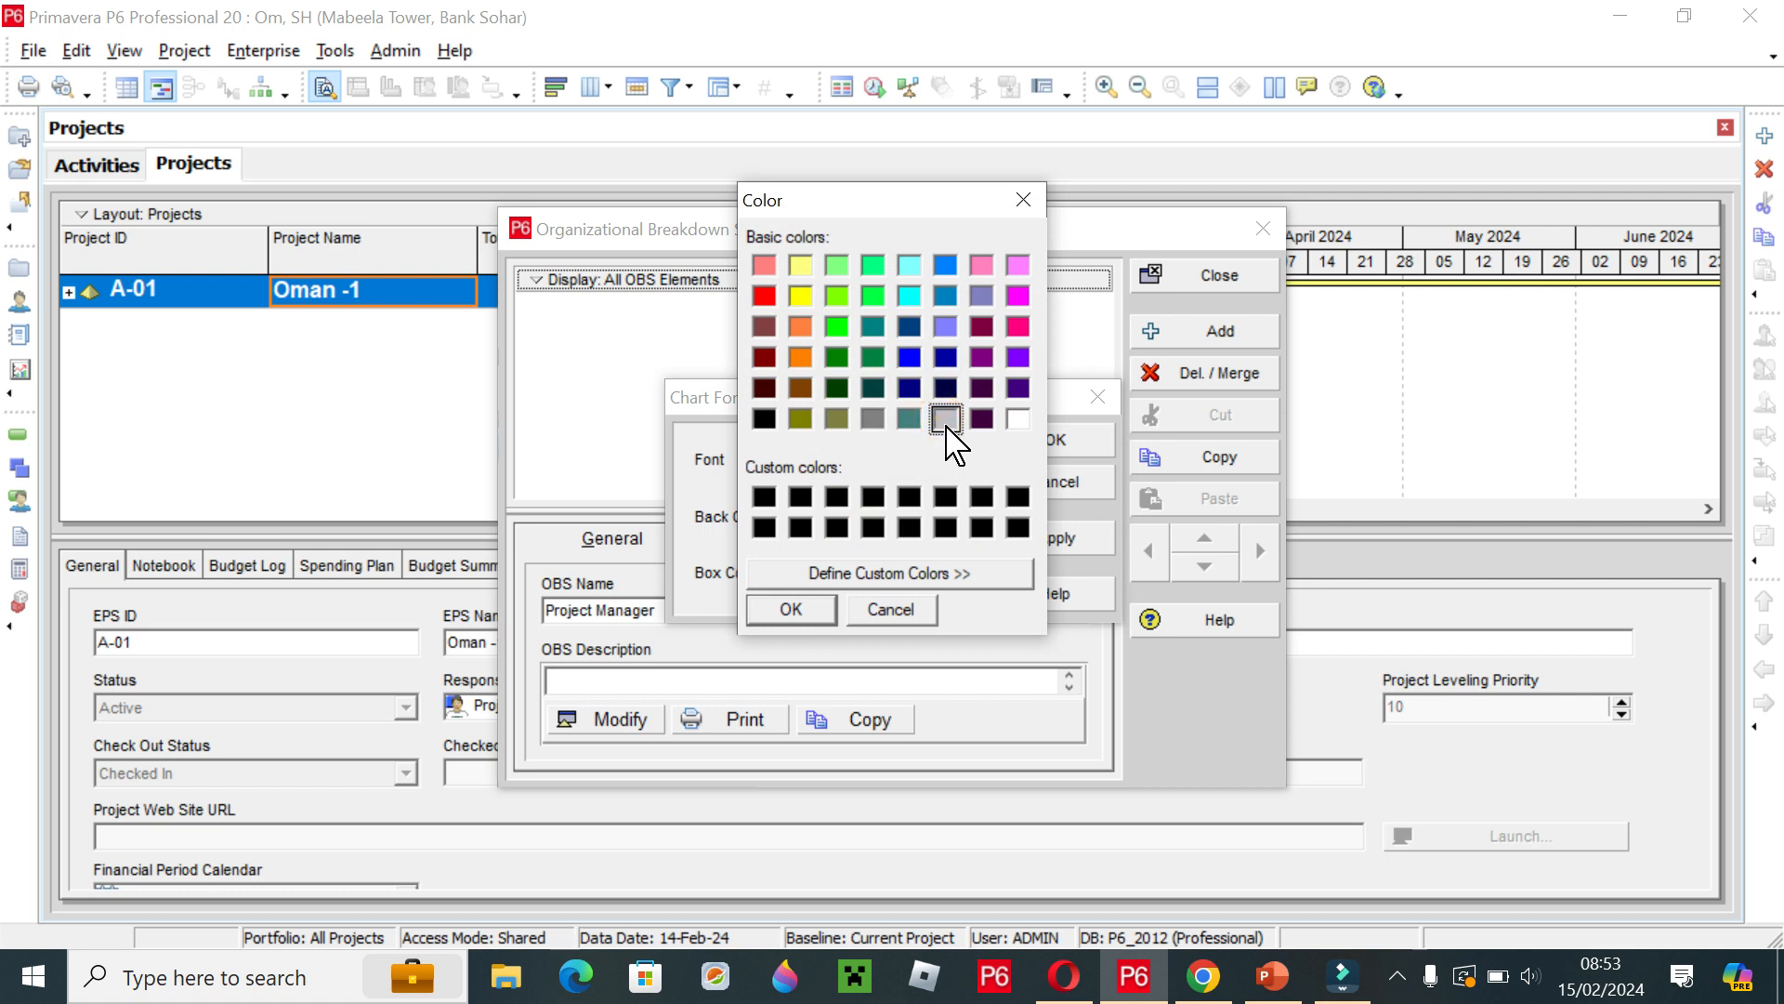
{"action": "left_click", "coordinate": [791, 608]}
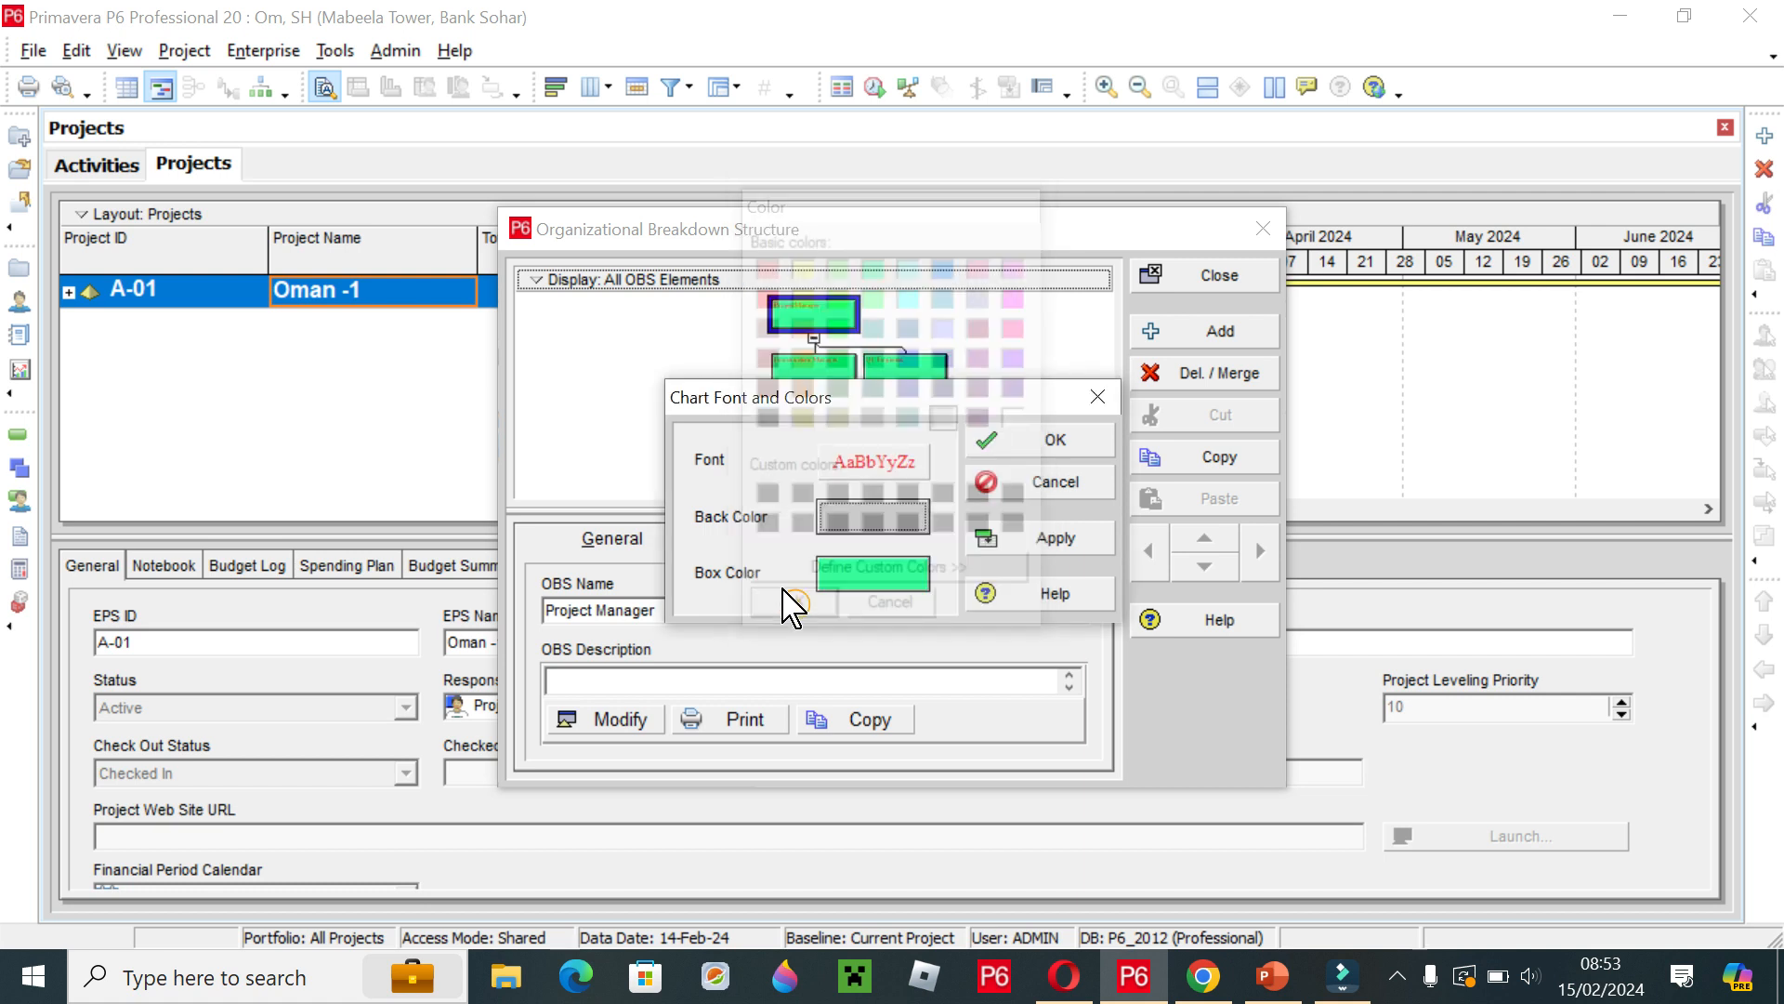
{"action": "left_click", "coordinate": [1038, 441]}
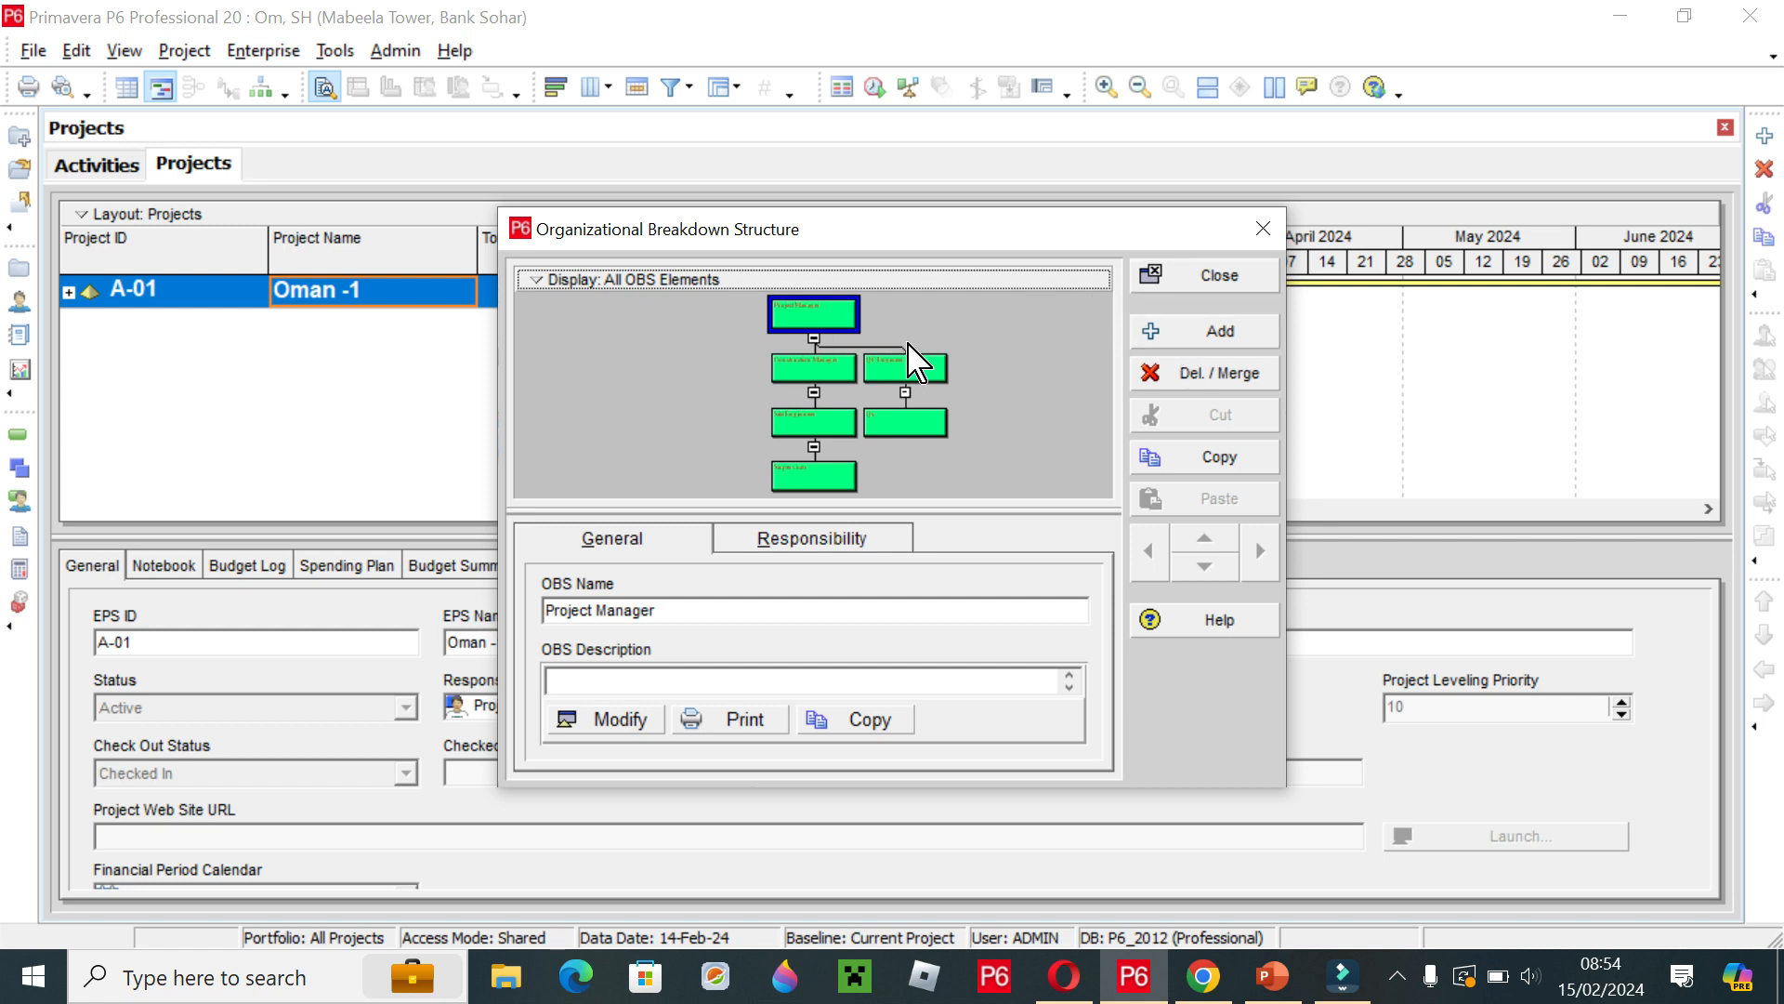
Close the Organizational Breakdown Structure and expand EPS node A-01 to view the Mabeela Tower and Bank Sohar project details.
{"action": "left_click", "coordinate": [1218, 278]}
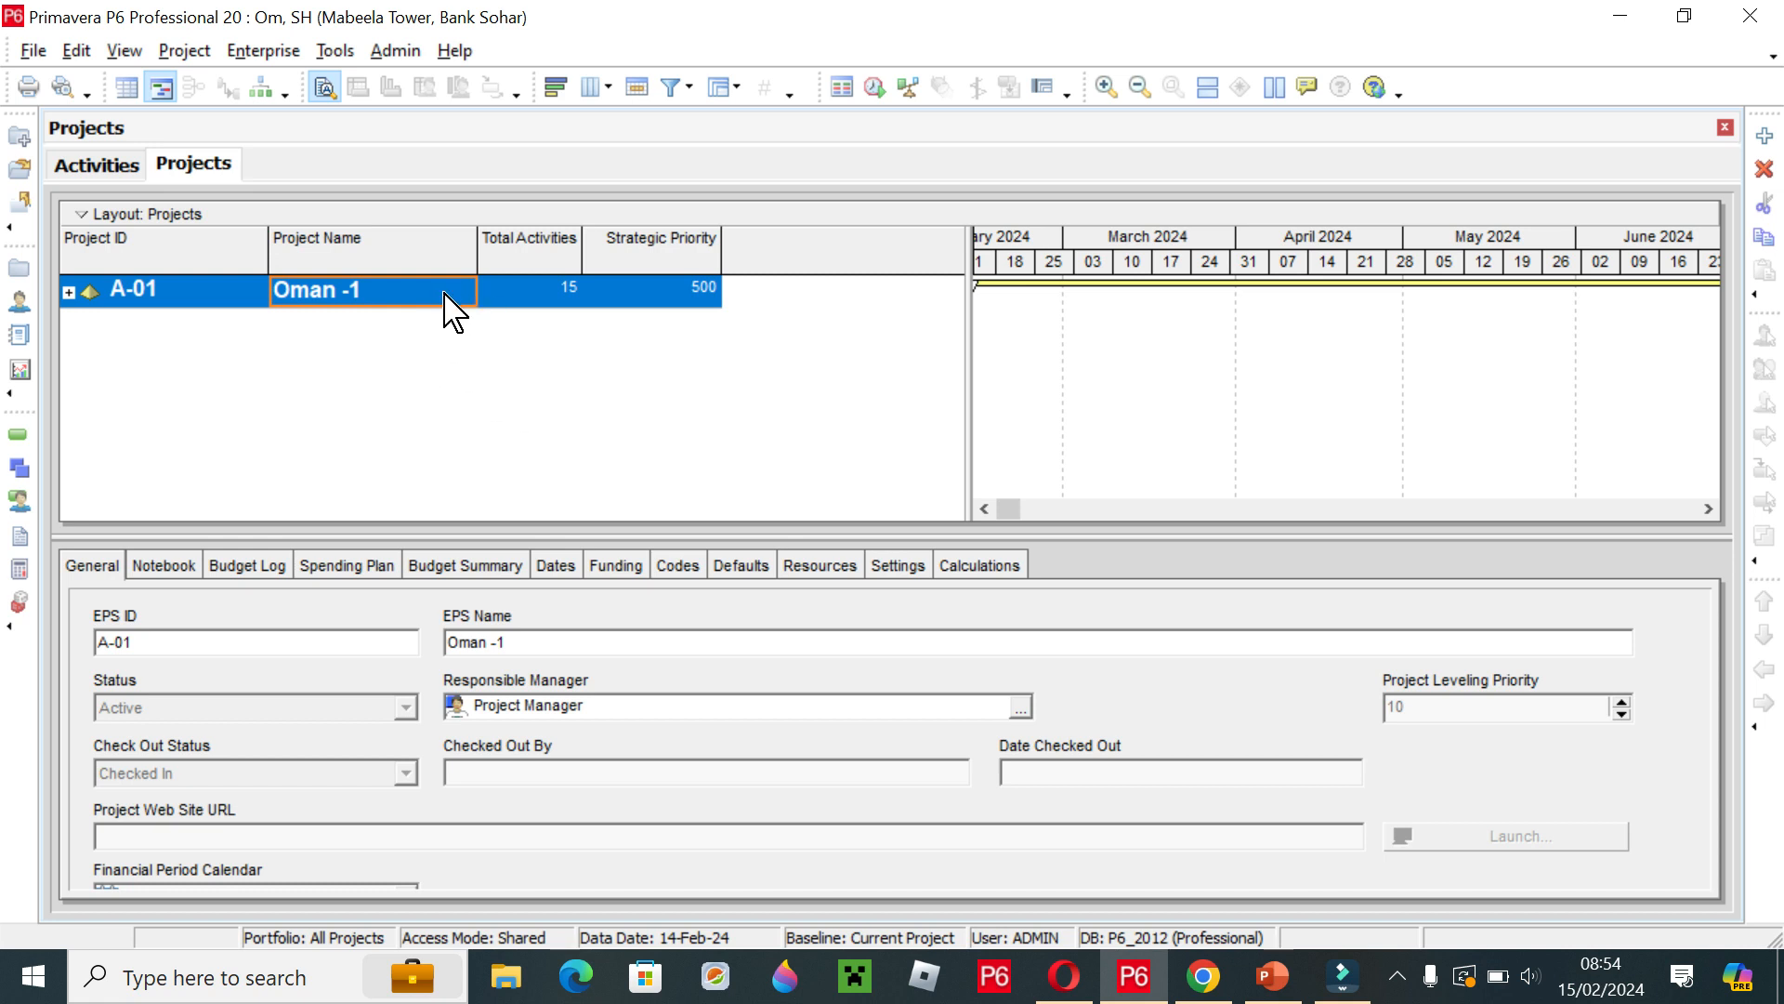
{"action": "left_click", "coordinate": [71, 294]}
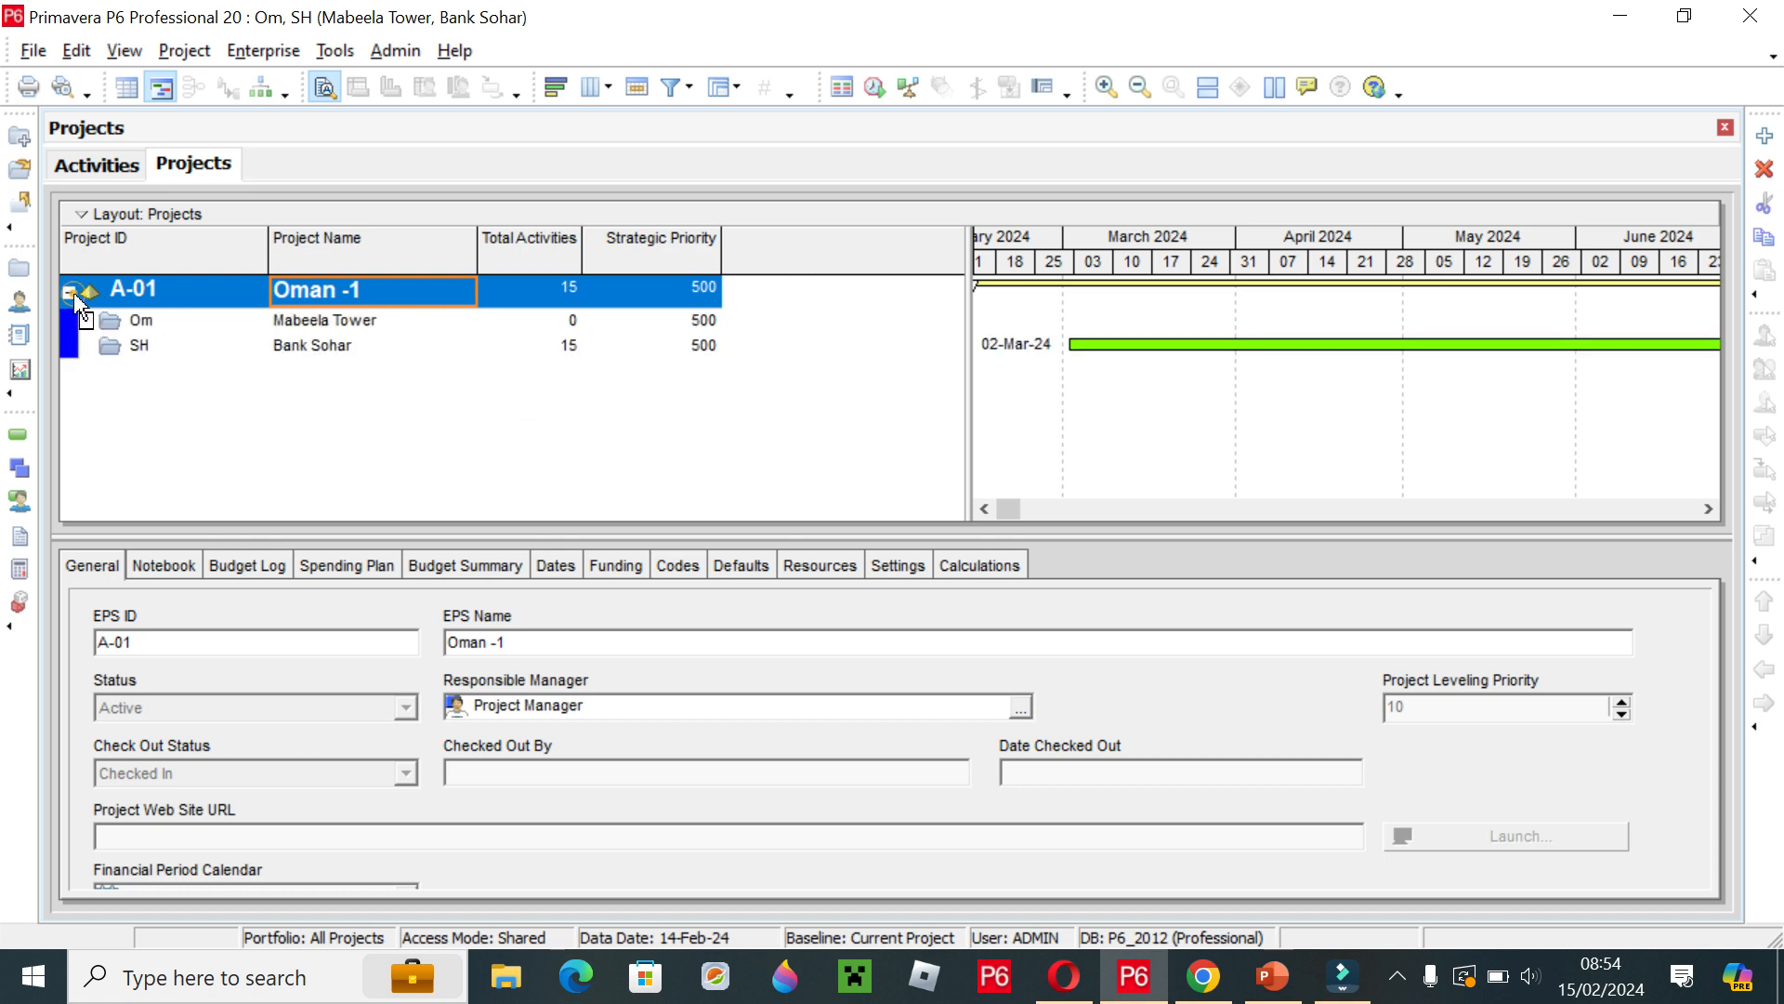
{"action": "left_click", "coordinate": [324, 320]}
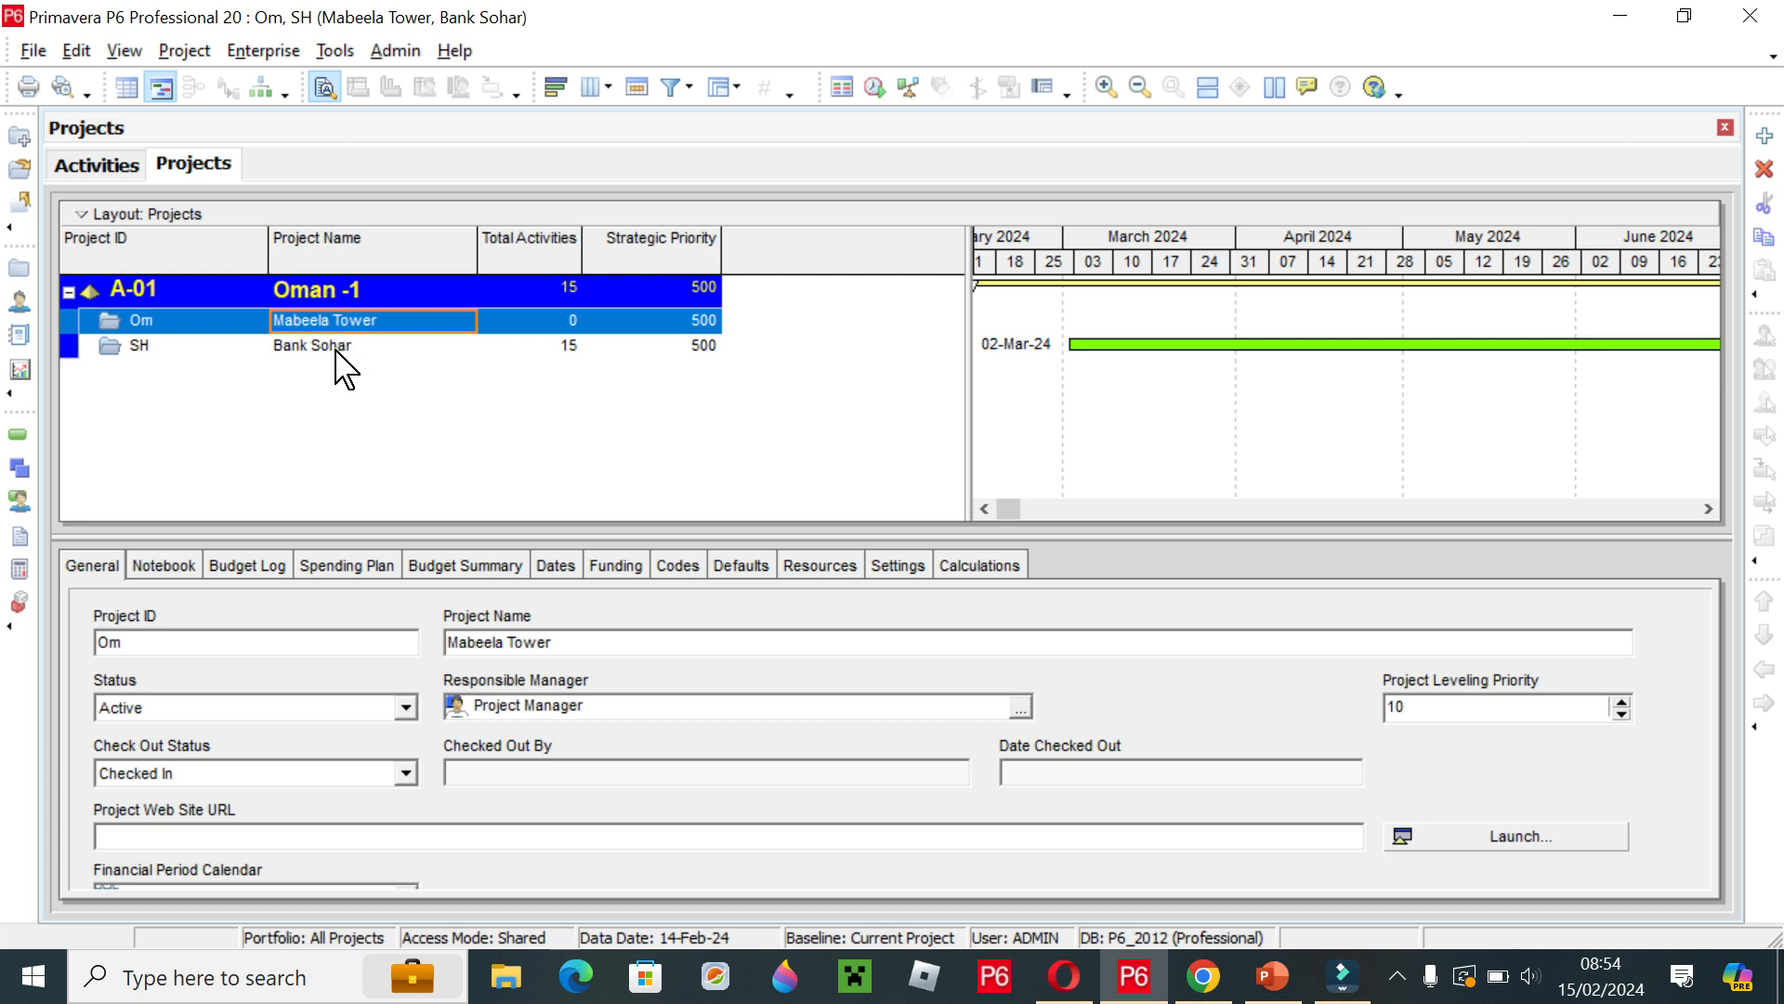
{"action": "left_click", "coordinate": [336, 351]}
{"action": "left_click", "coordinate": [352, 349]}
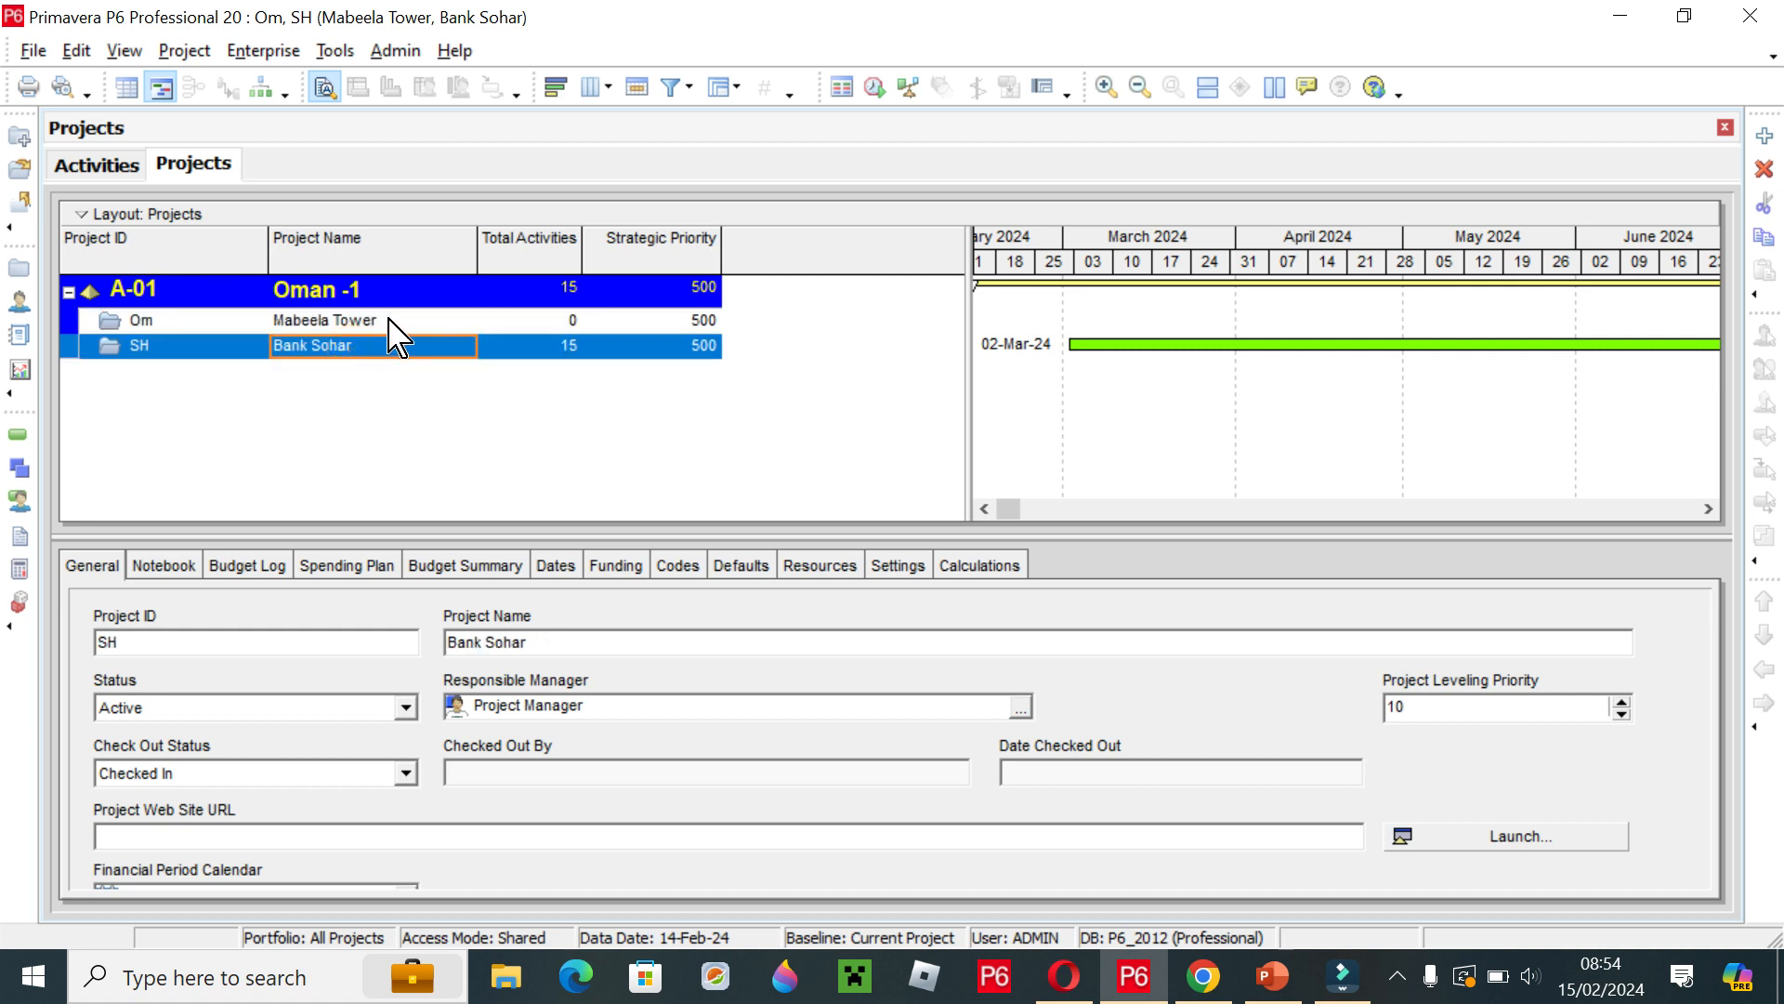
Assign Site Enginneer as the responsible manager of the Mabeela Tower project and its WBS elements.
{"action": "left_click", "coordinate": [389, 320]}
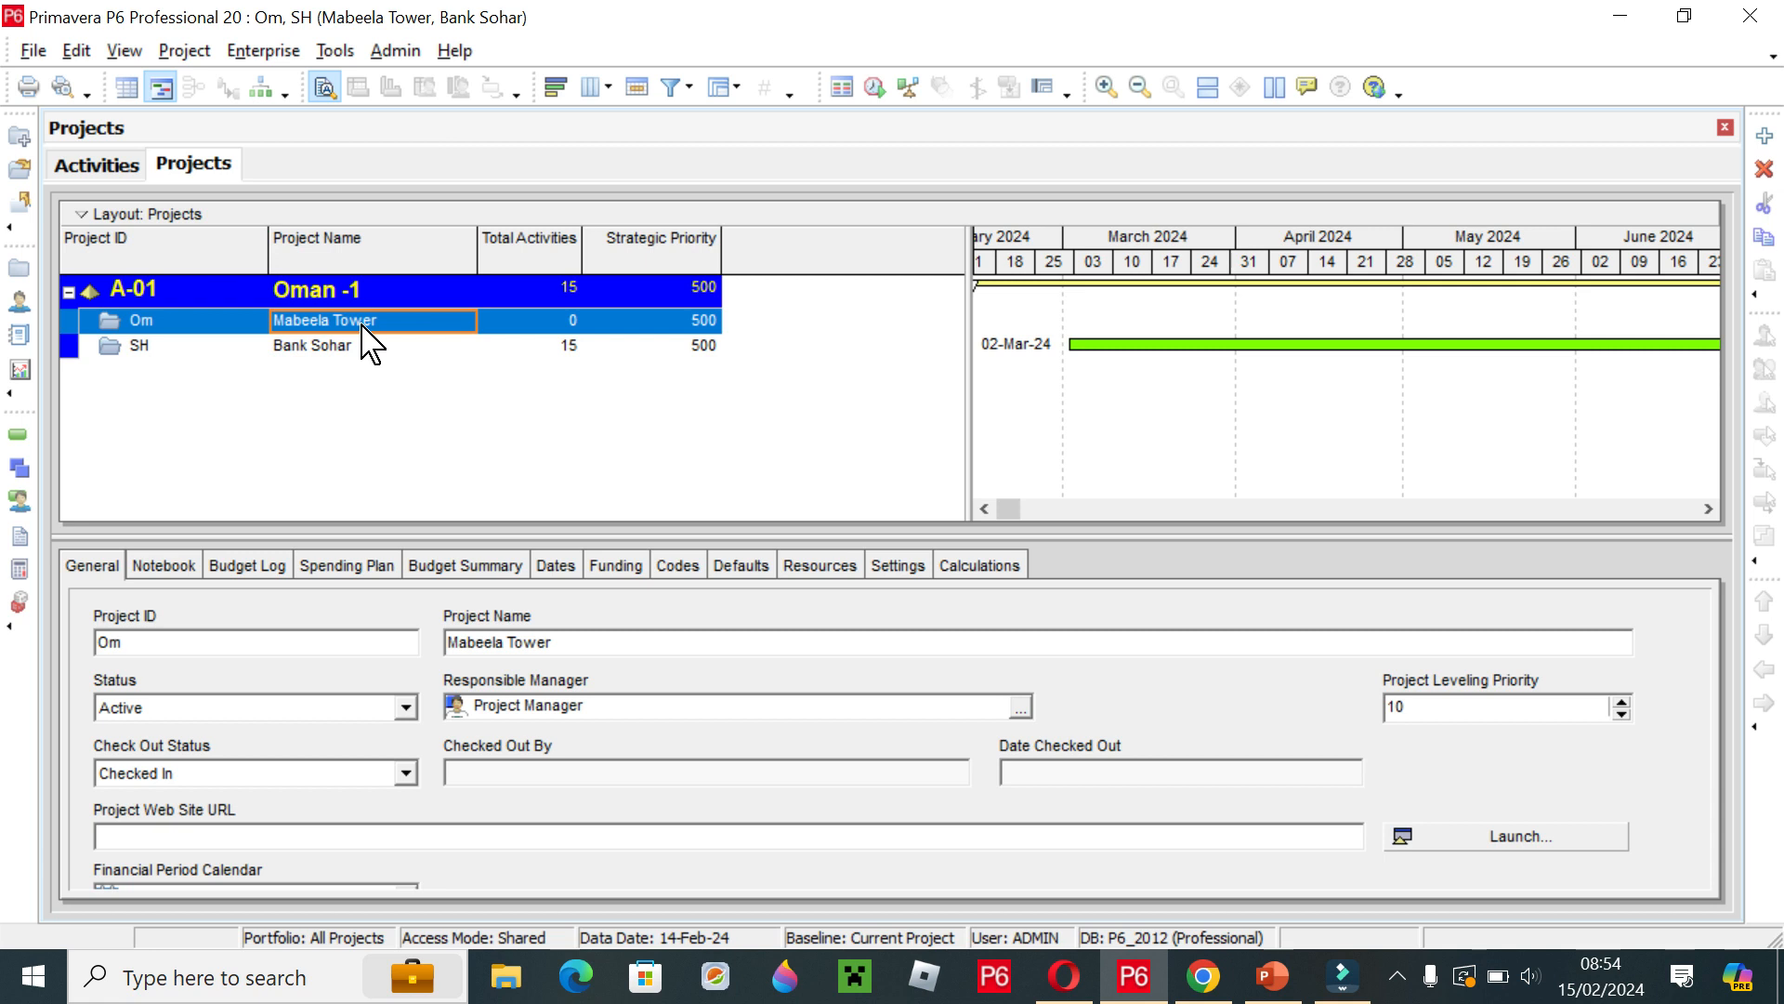
{"action": "left_click", "coordinate": [93, 567]}
{"action": "left_click", "coordinate": [1020, 708]}
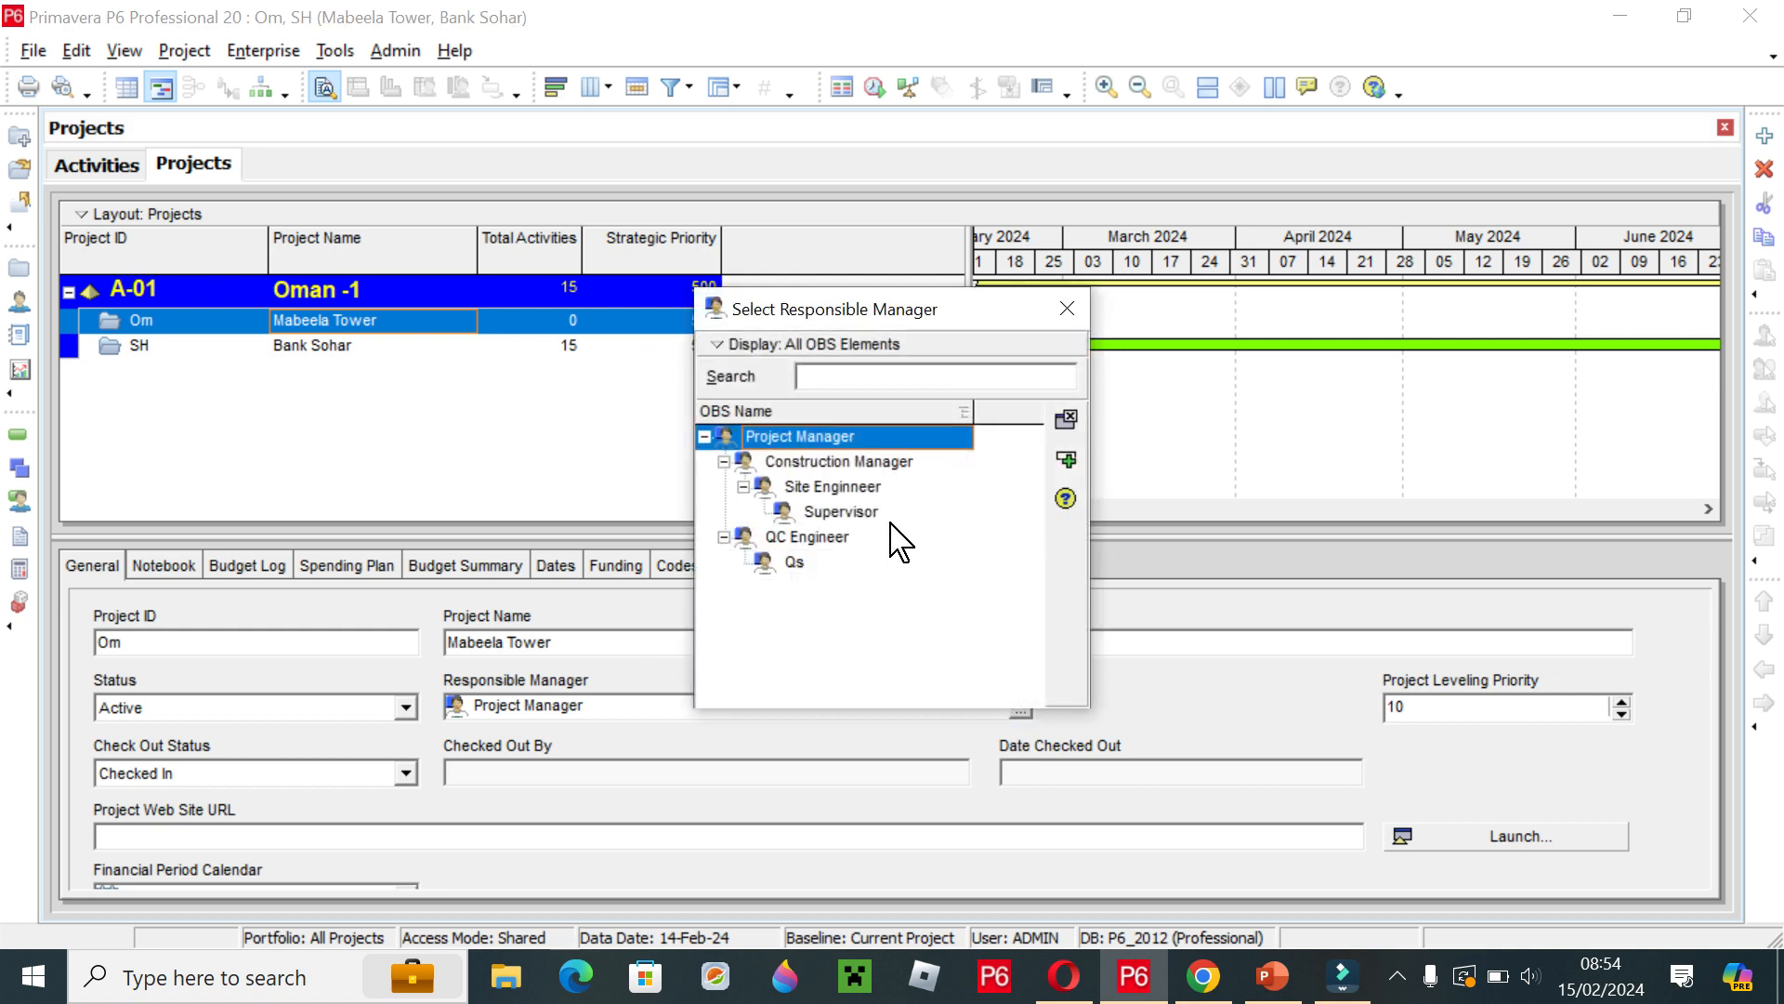
{"action": "left_click", "coordinate": [881, 462]}
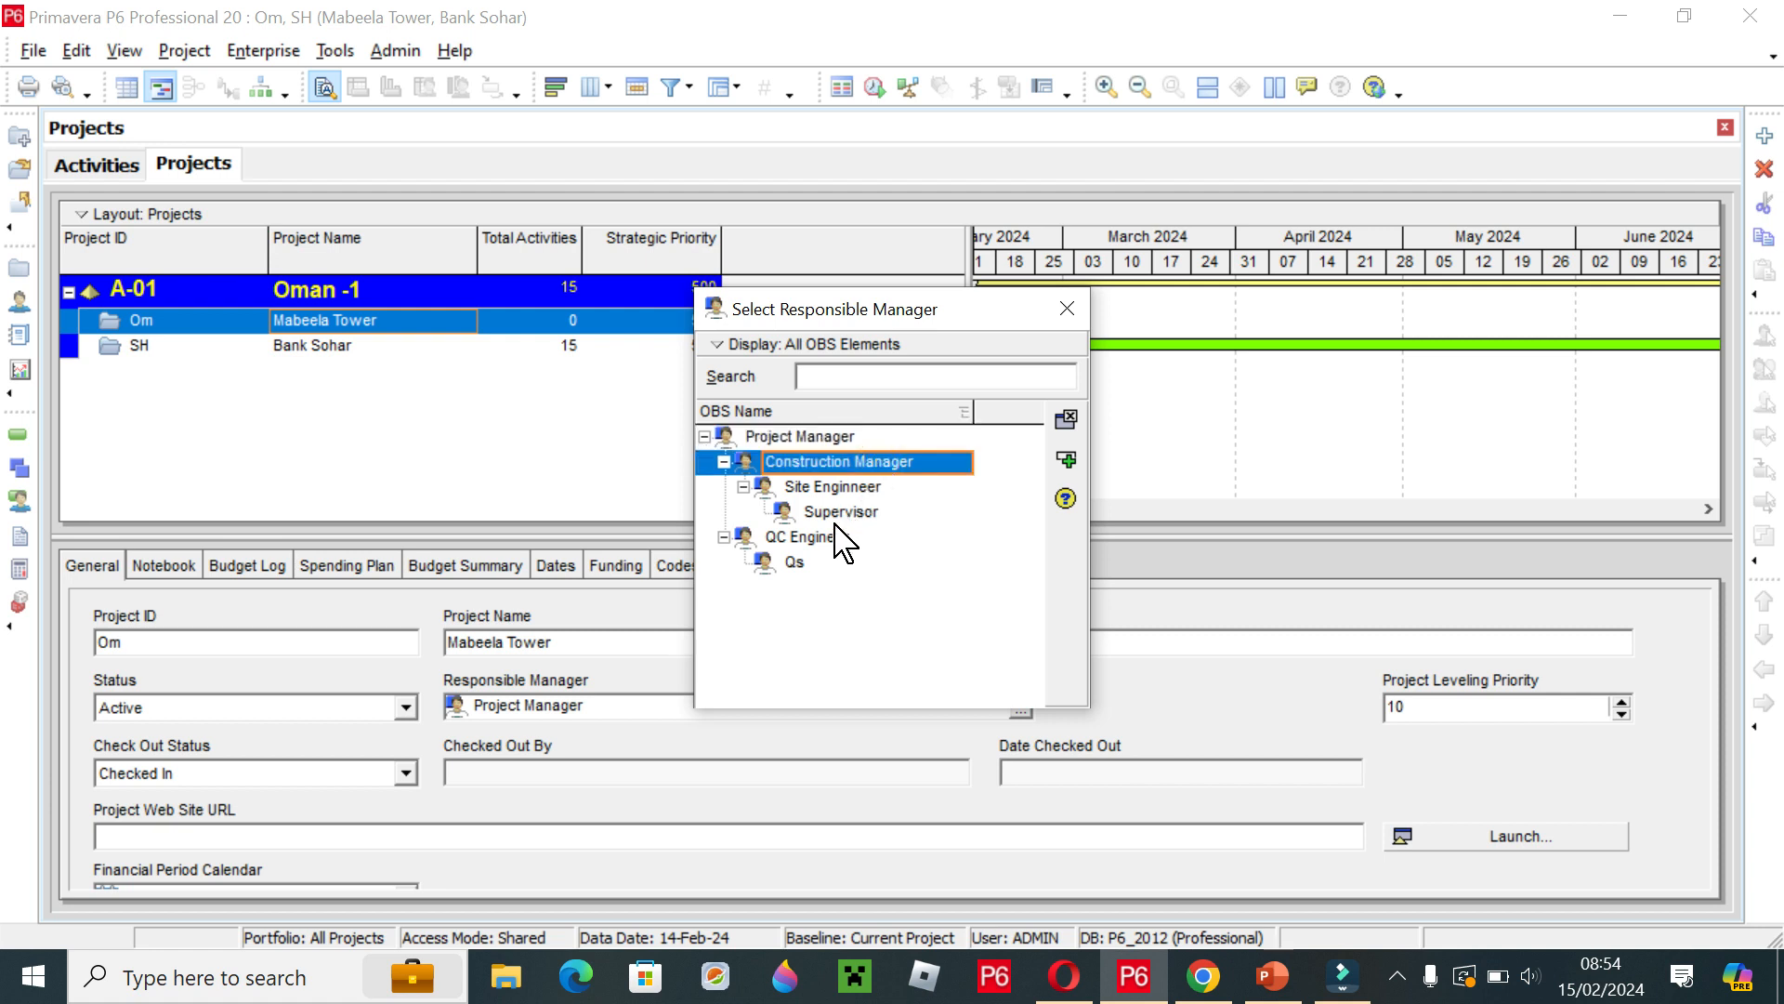
{"action": "left_click", "coordinate": [853, 486]}
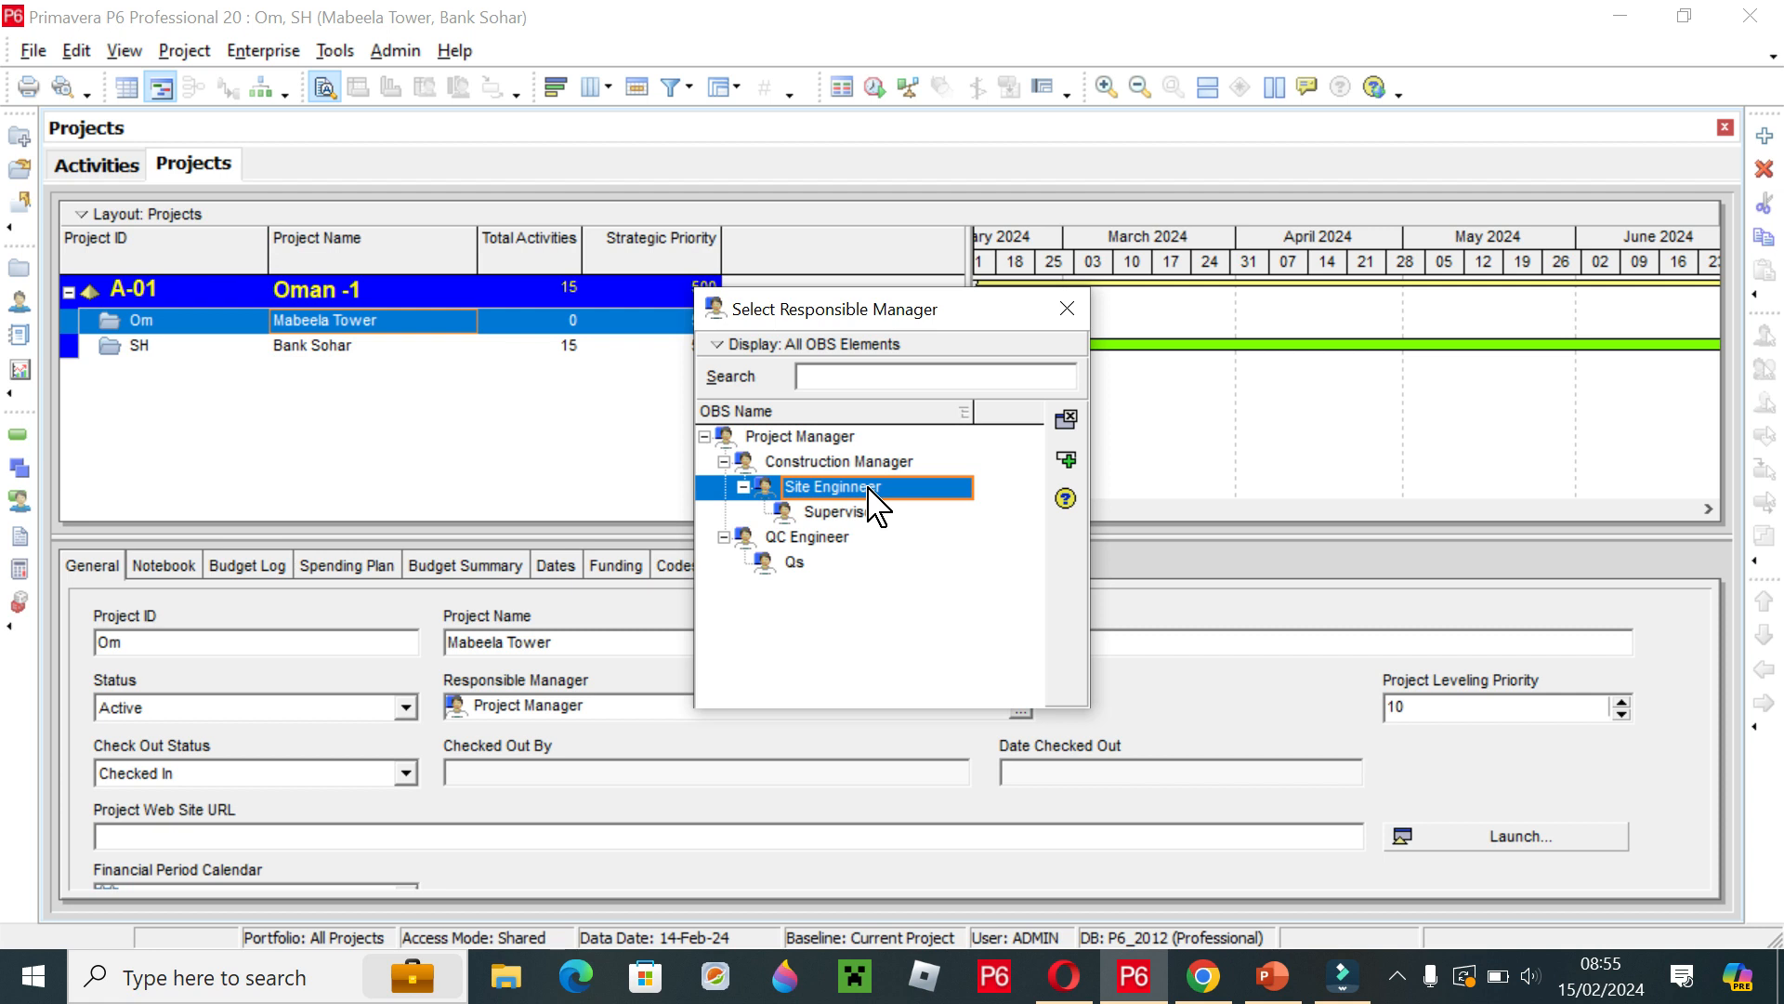
{"action": "double_click", "coordinate": [868, 487]}
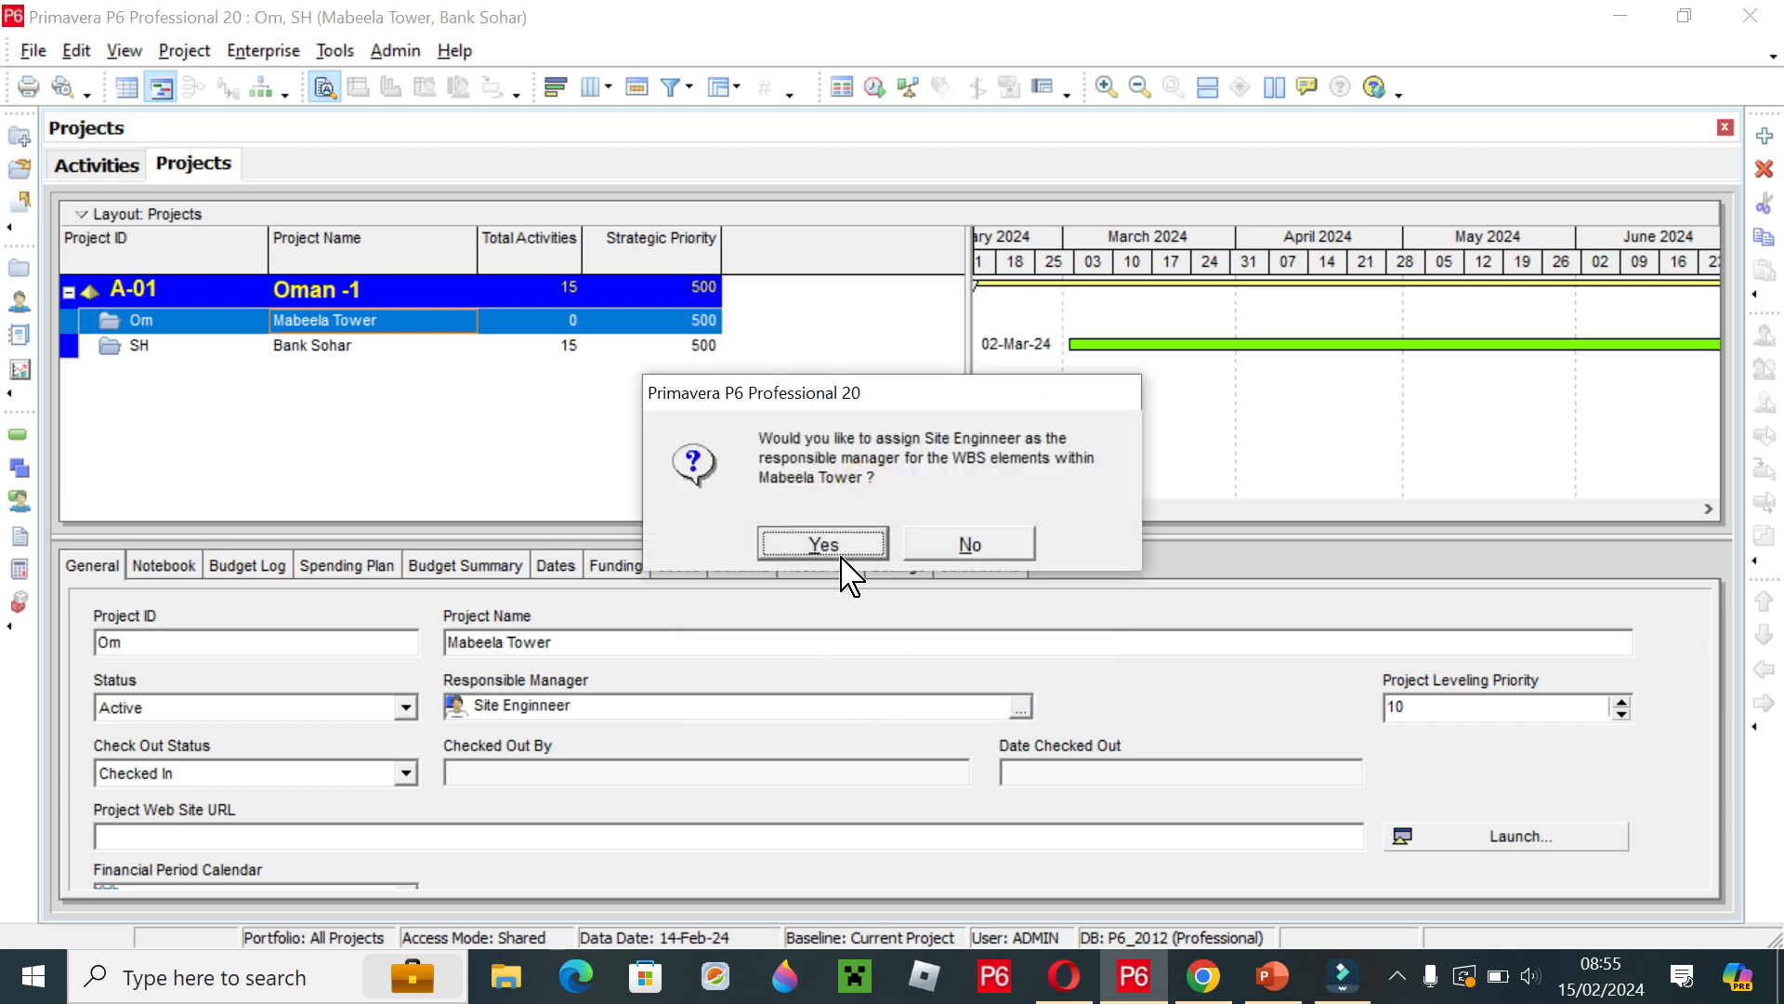
{"action": "left_click", "coordinate": [841, 555]}
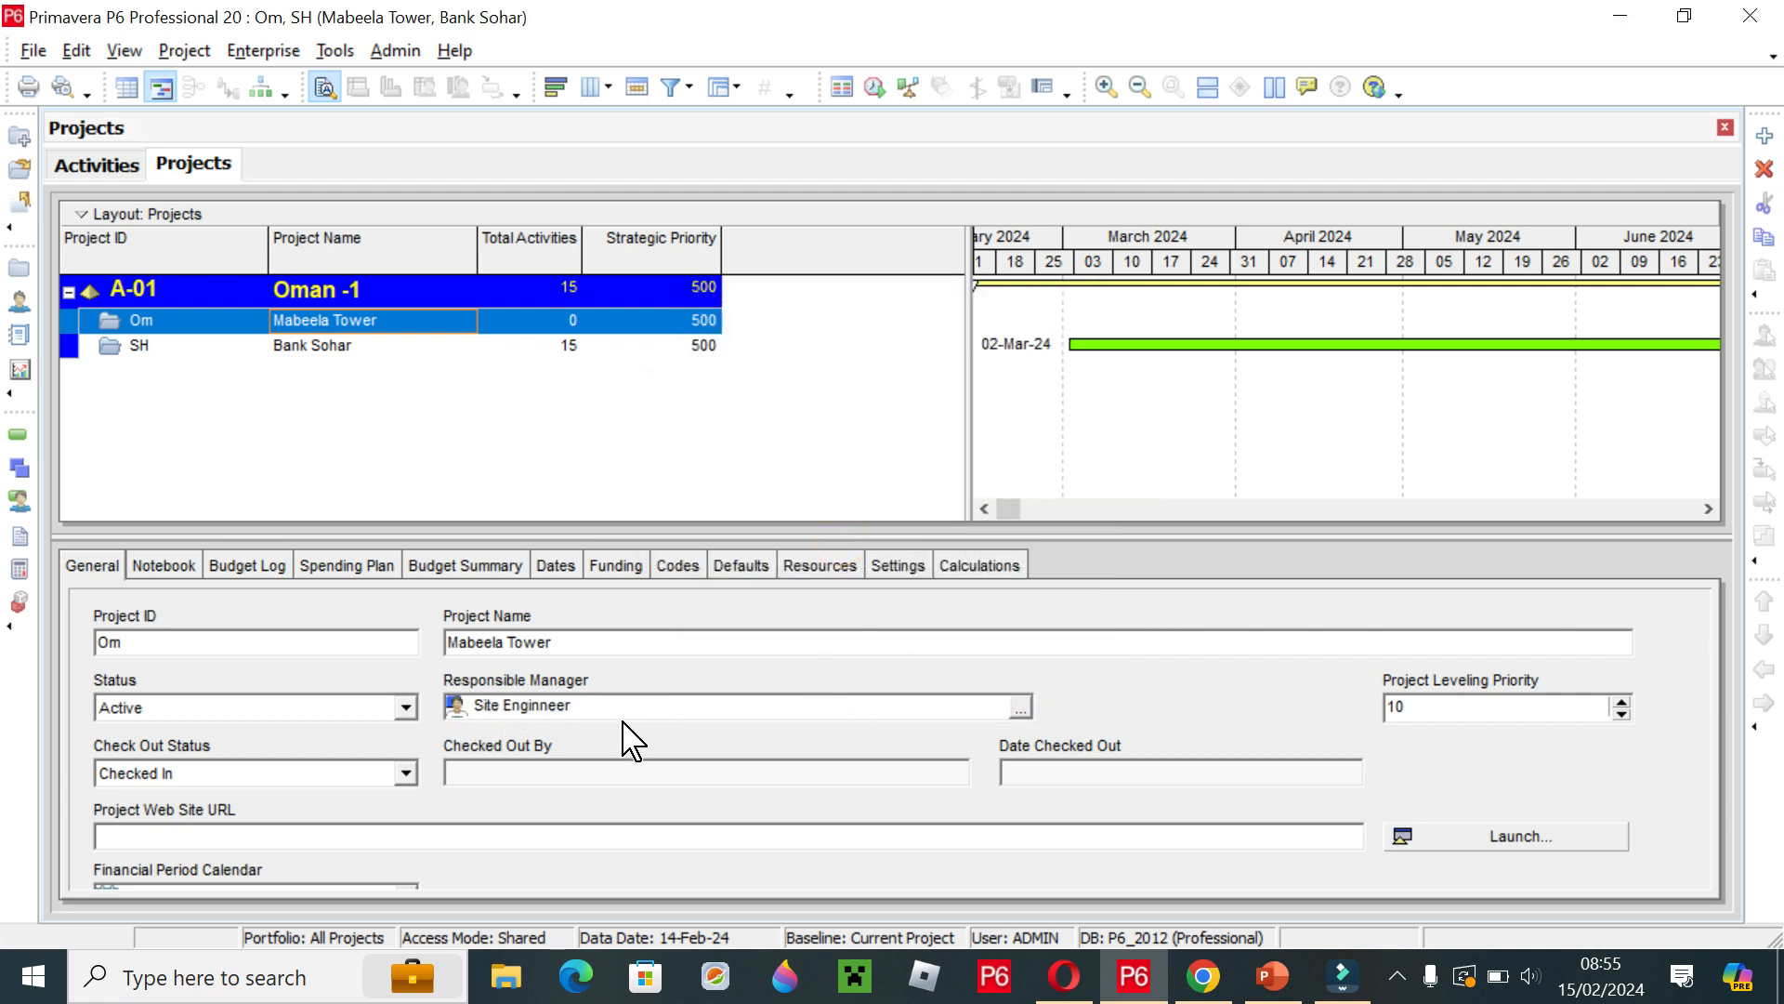
Assign Project Manager as the responsible manager of the Mabeela Tower project and its WBS elements.
{"action": "left_click", "coordinate": [1019, 708]}
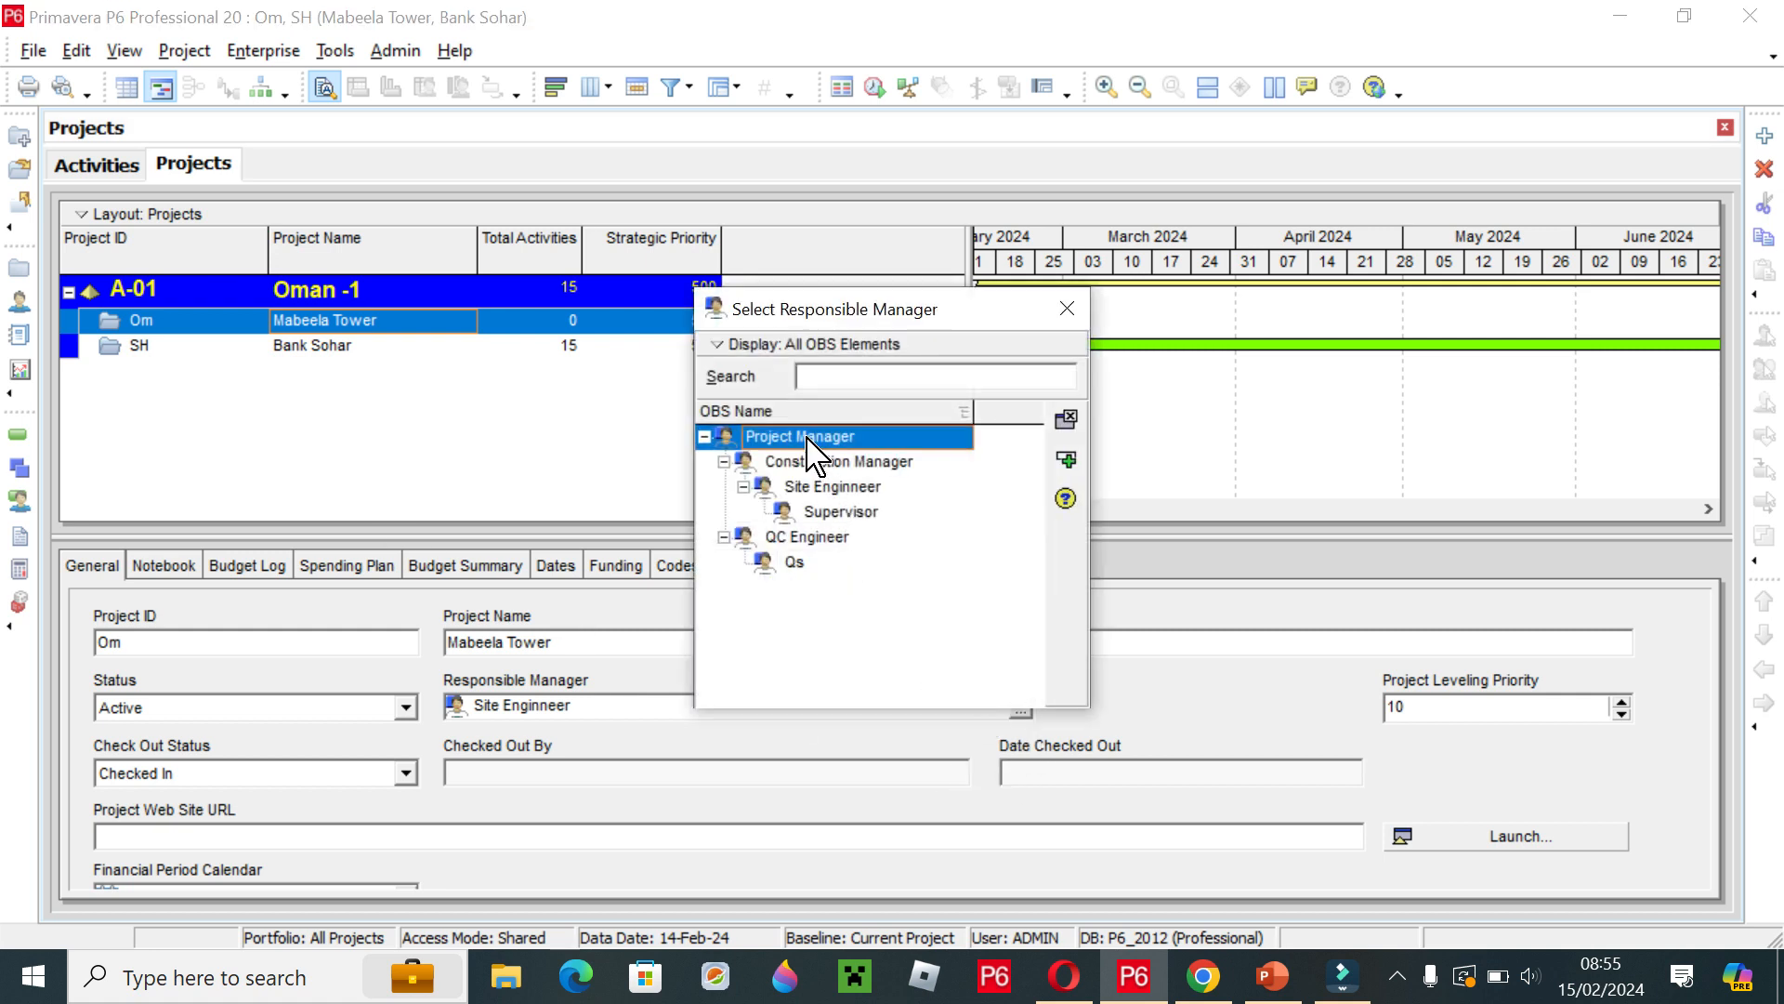
{"action": "double_click", "coordinate": [807, 451]}
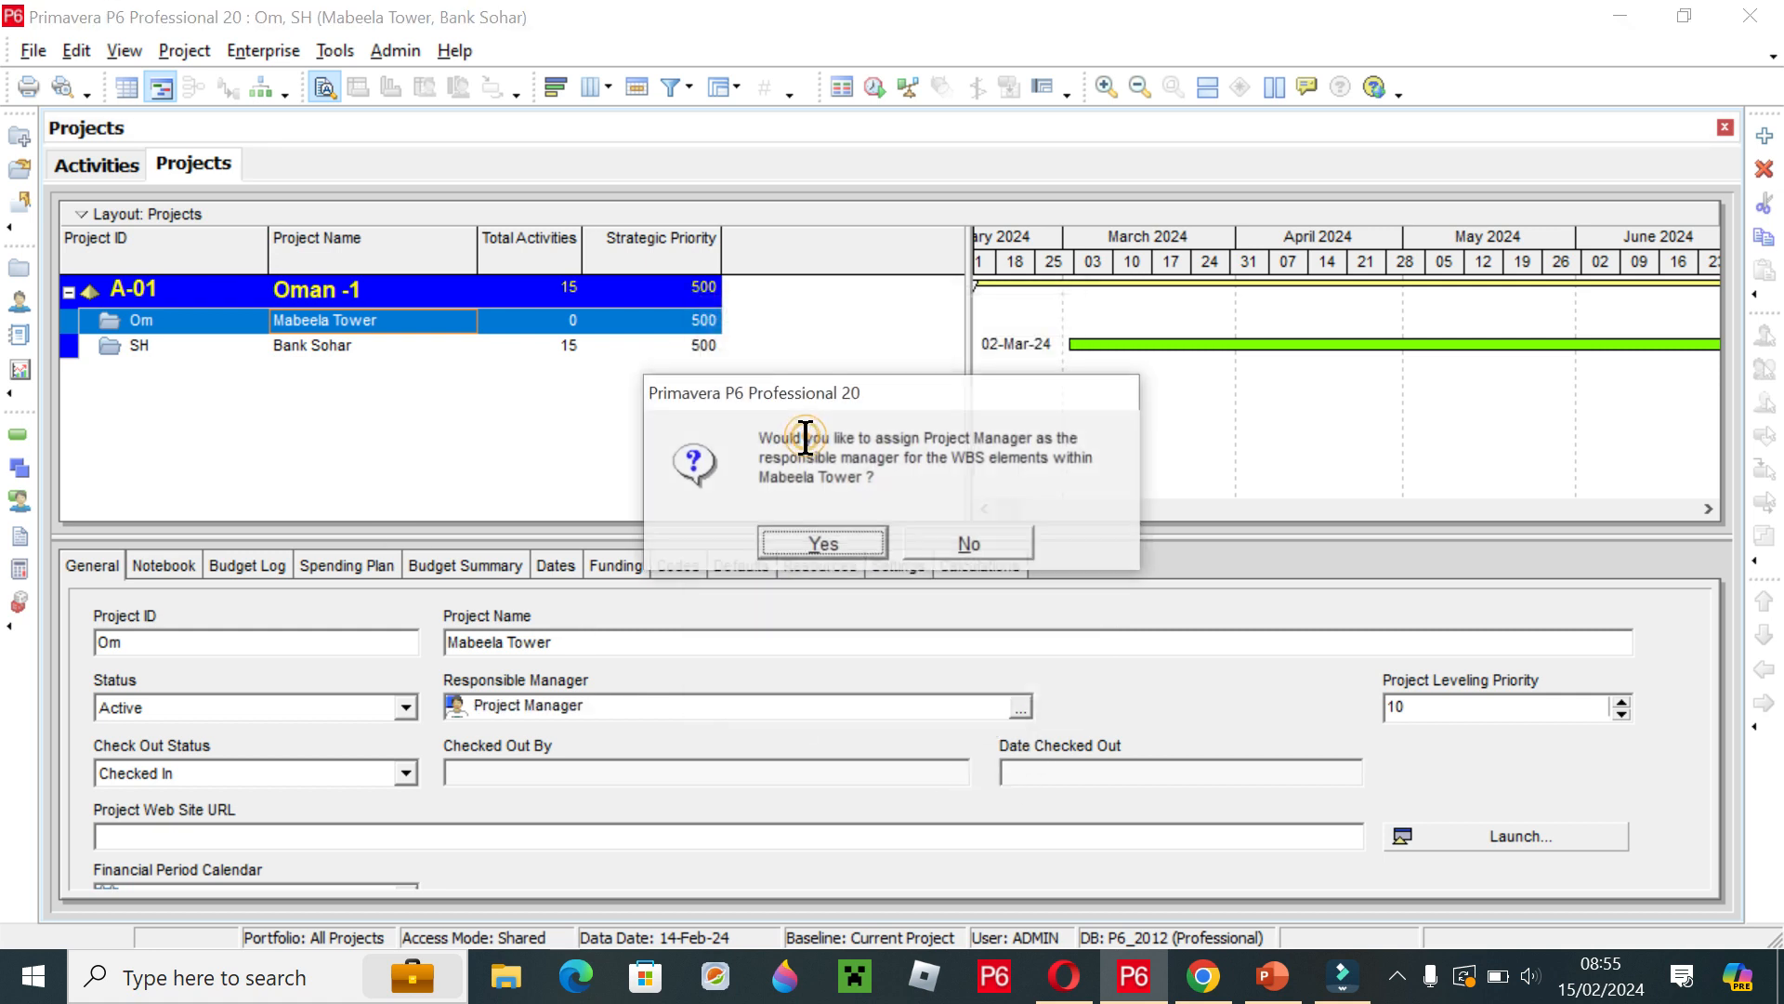
{"action": "left_click", "coordinate": [823, 544]}
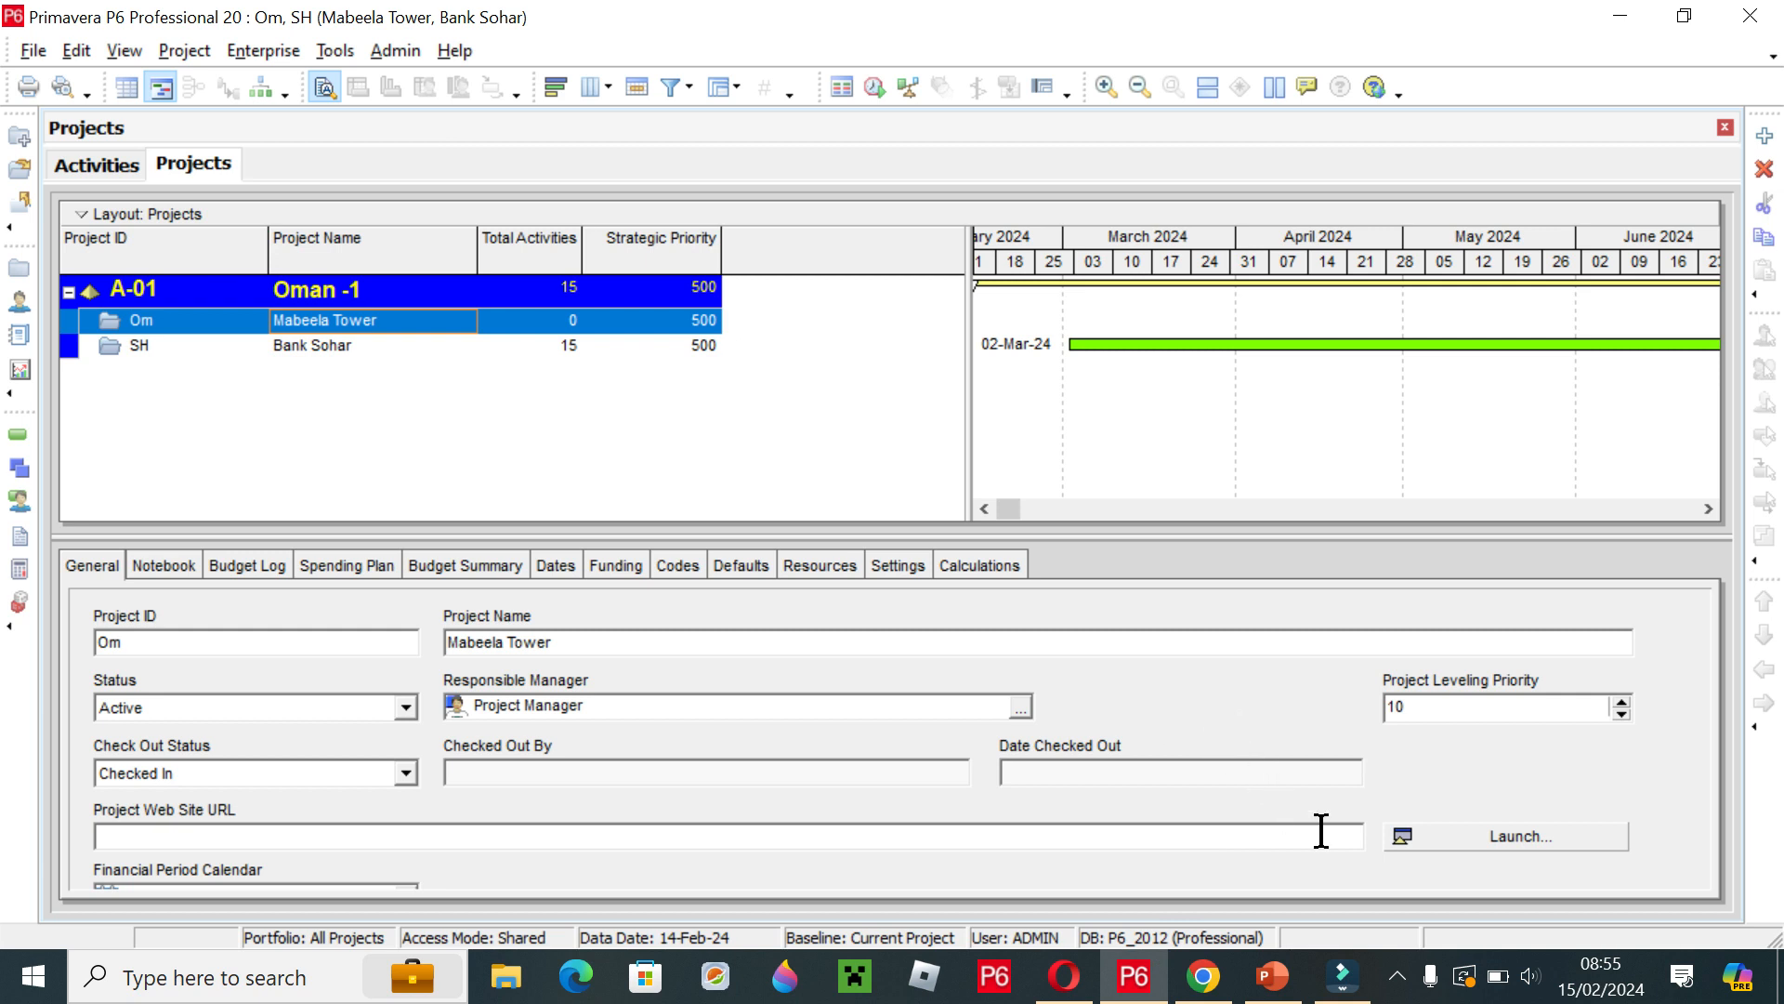
{"action": "left_click", "coordinate": [1397, 975]}
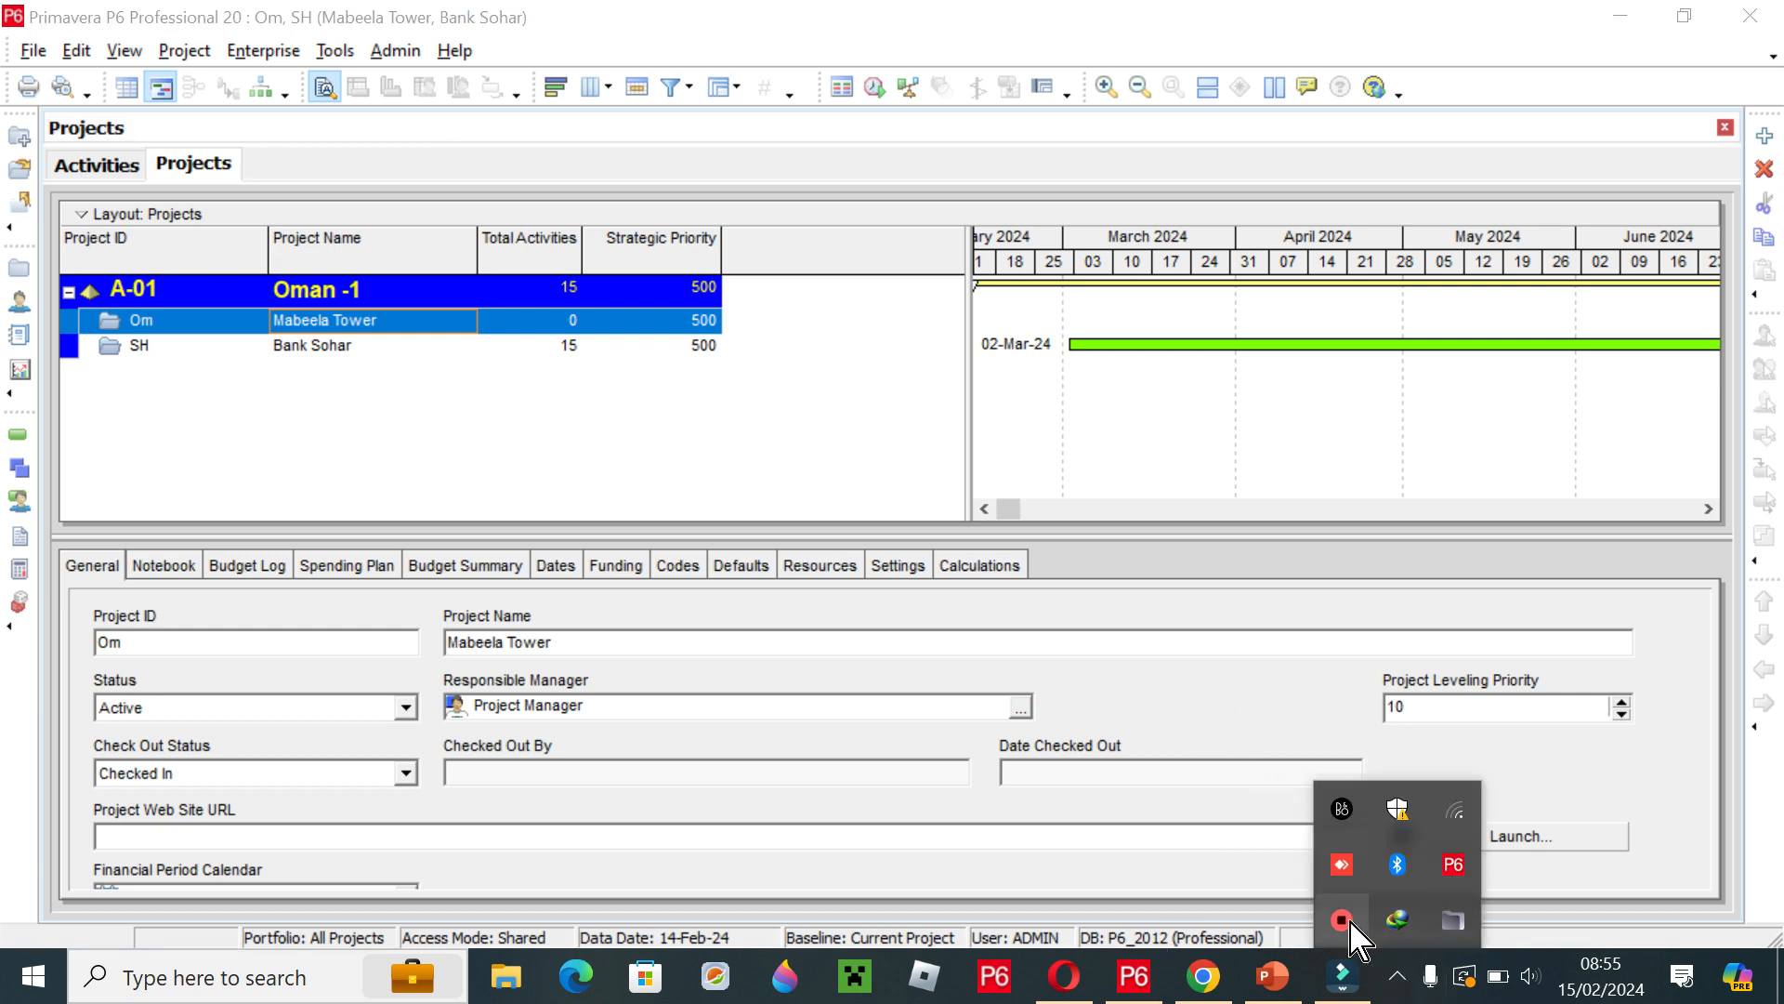